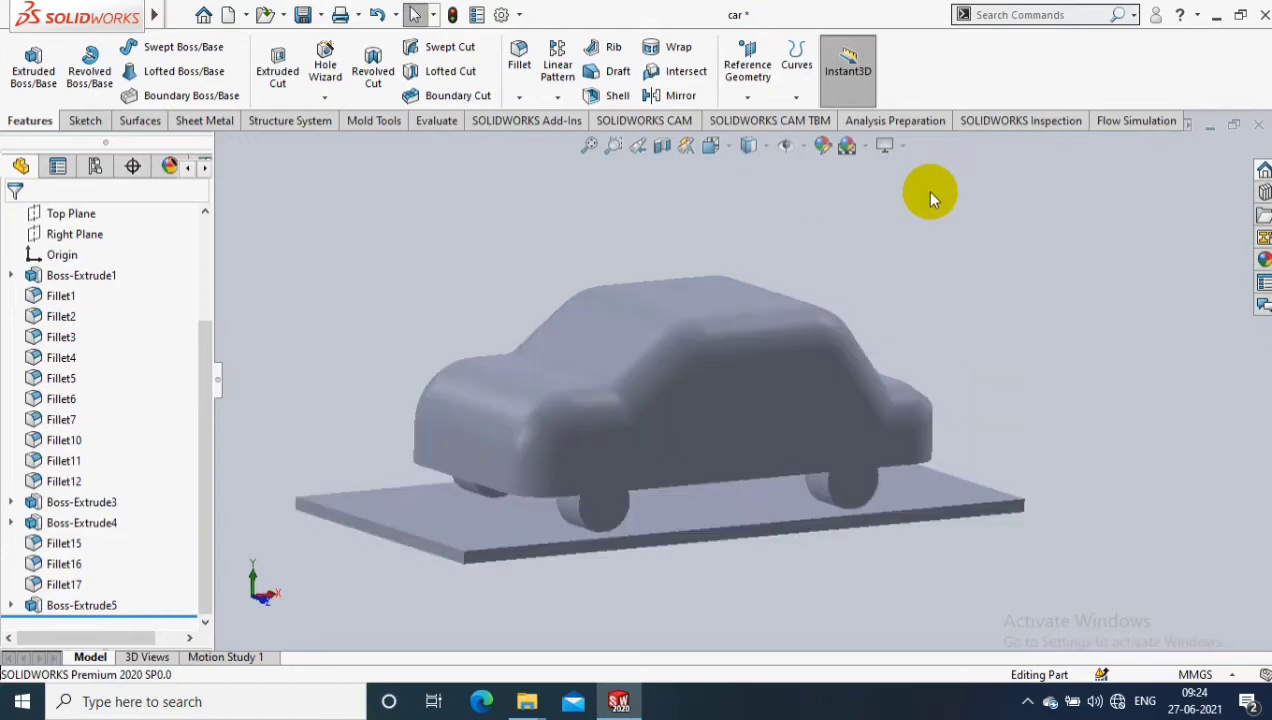
Step: Orbit the car model to inspect its side, then show the Flow Simulation commands
middle_drag(945, 250, 919, 289)
middle_drag(843, 252, 912, 245)
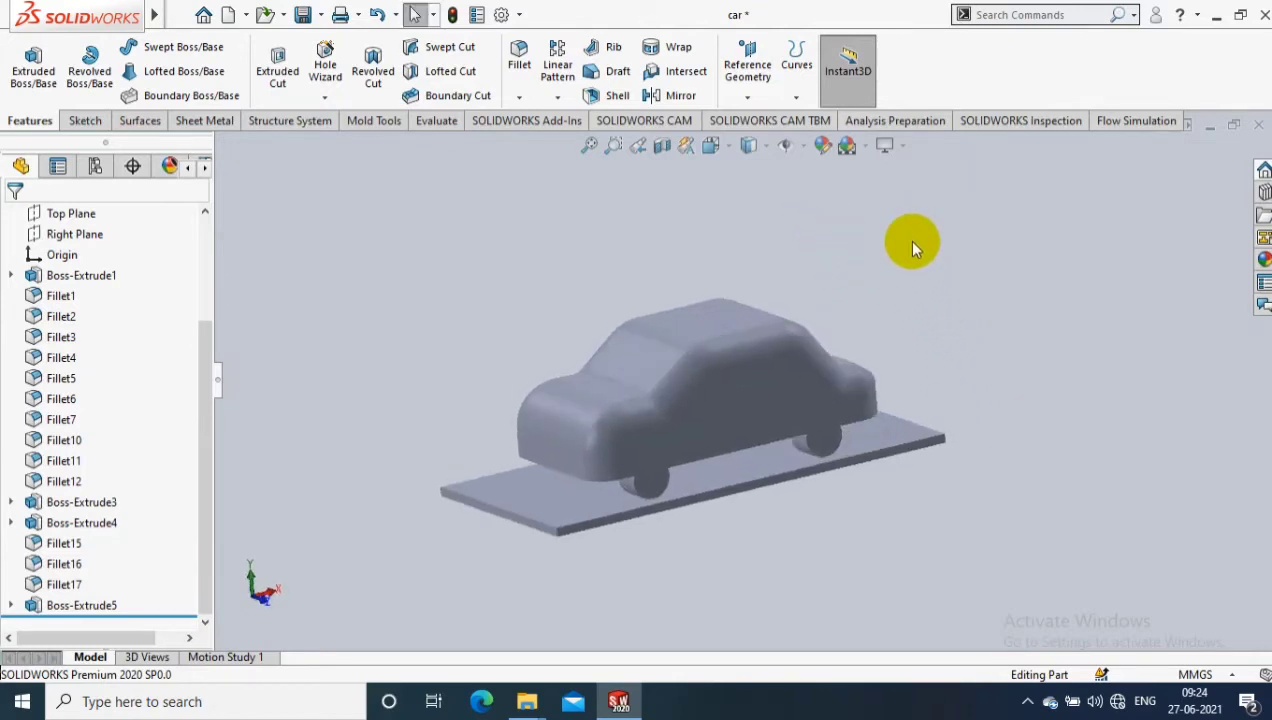
click(1130, 120)
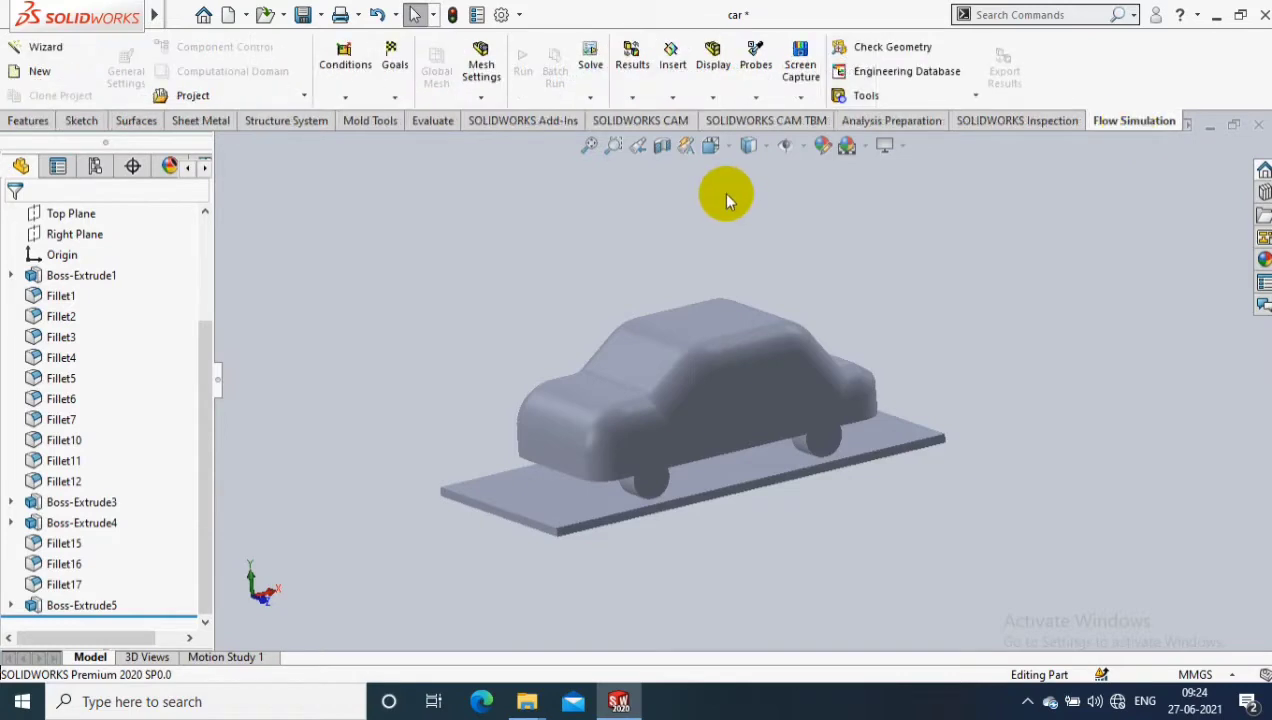
Step: Start a new Wizard project with the default name and the SI (m-kg-s) unit system
click(48, 48)
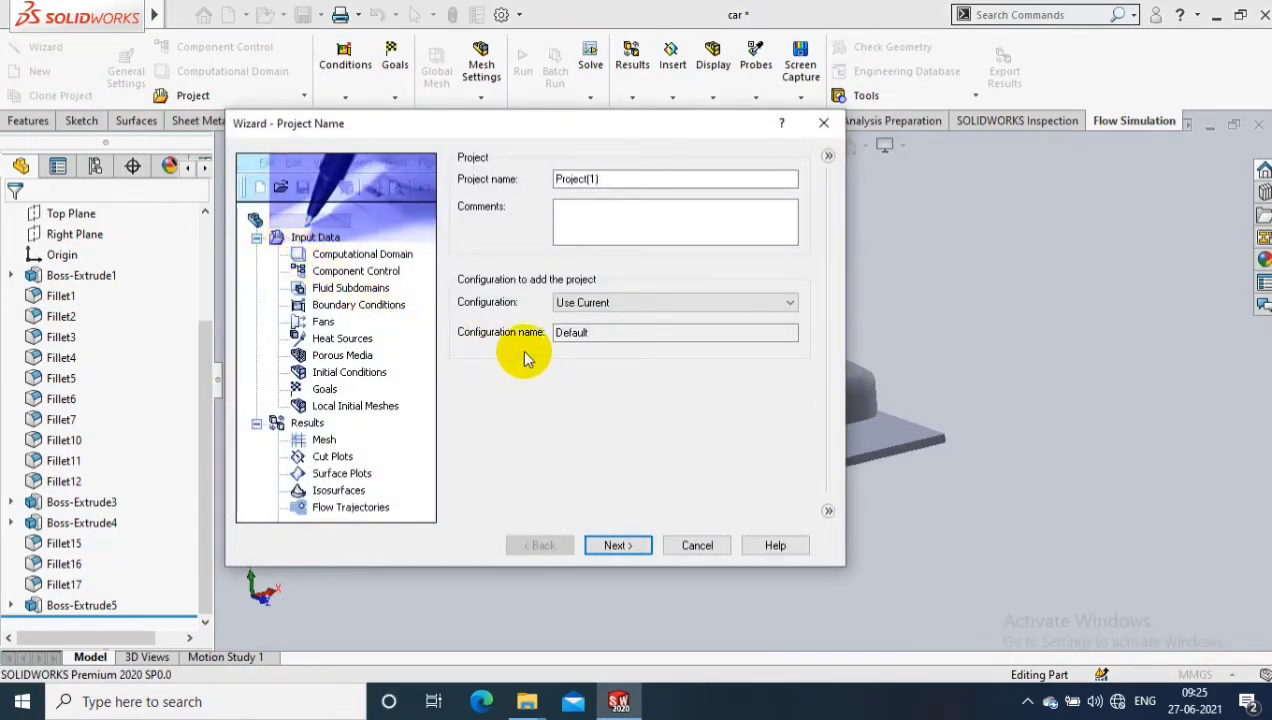
click(619, 547)
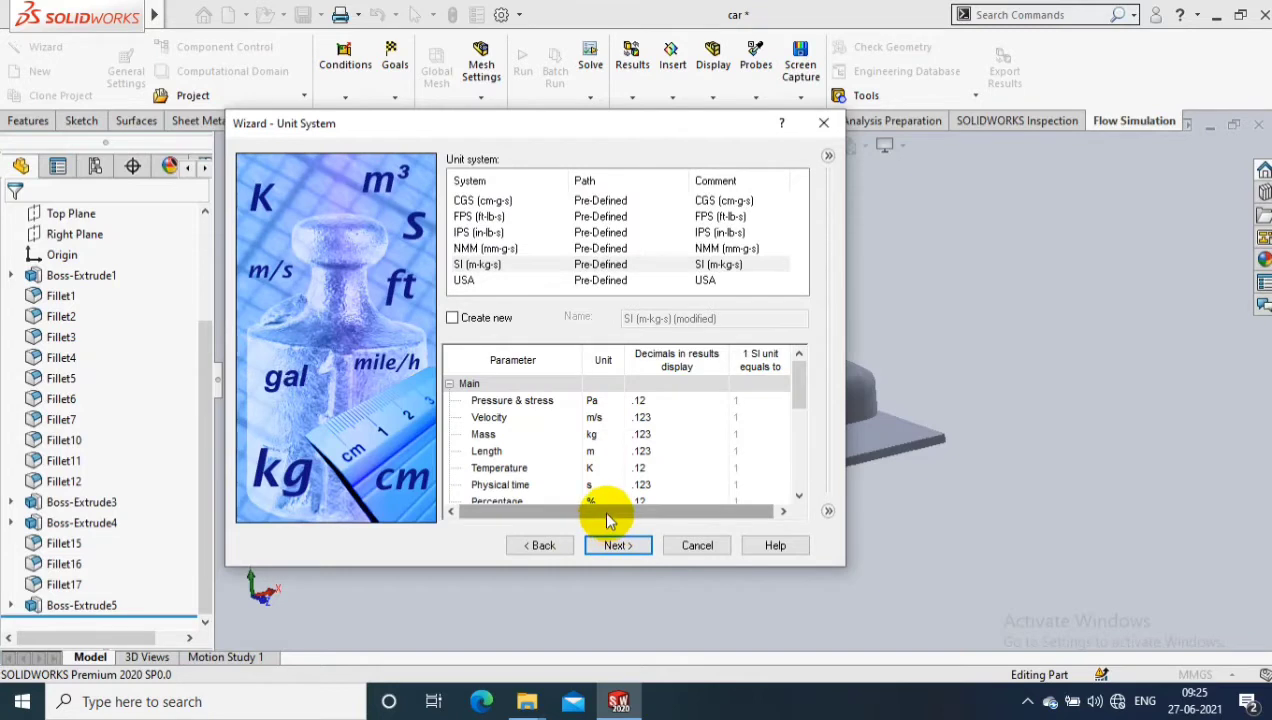
click(745, 268)
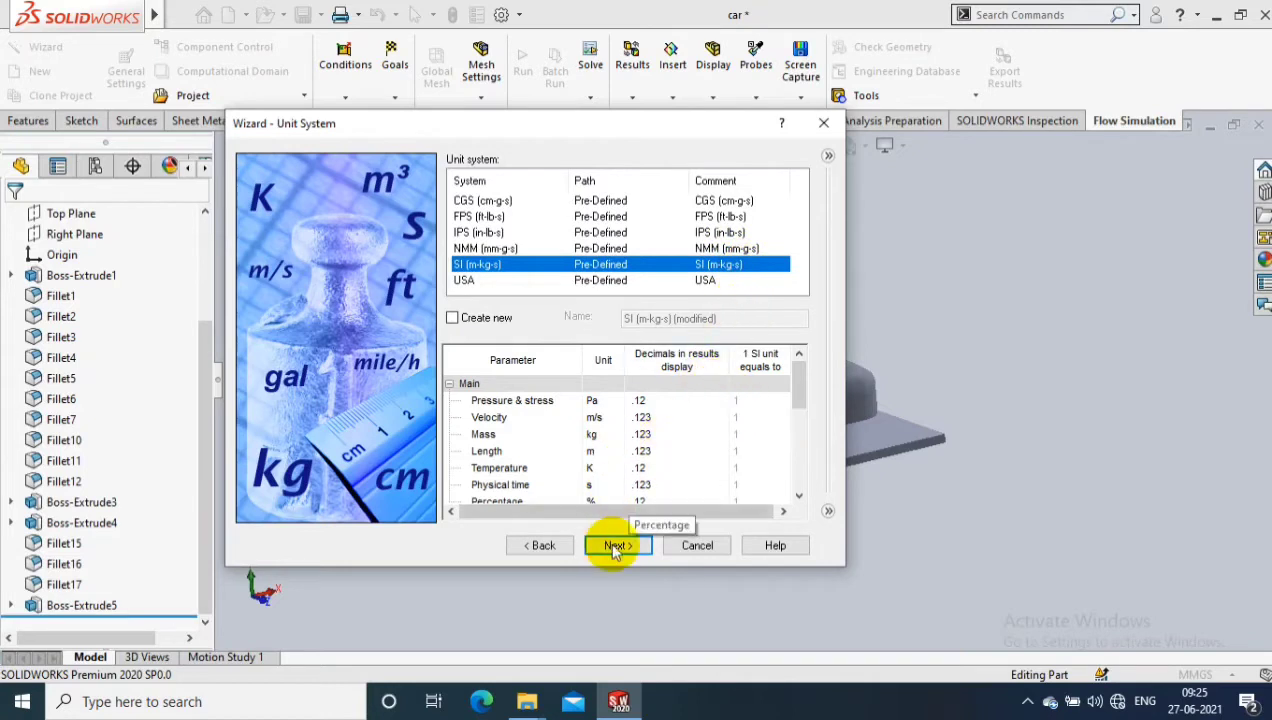
scroll(797, 390, down, 1)
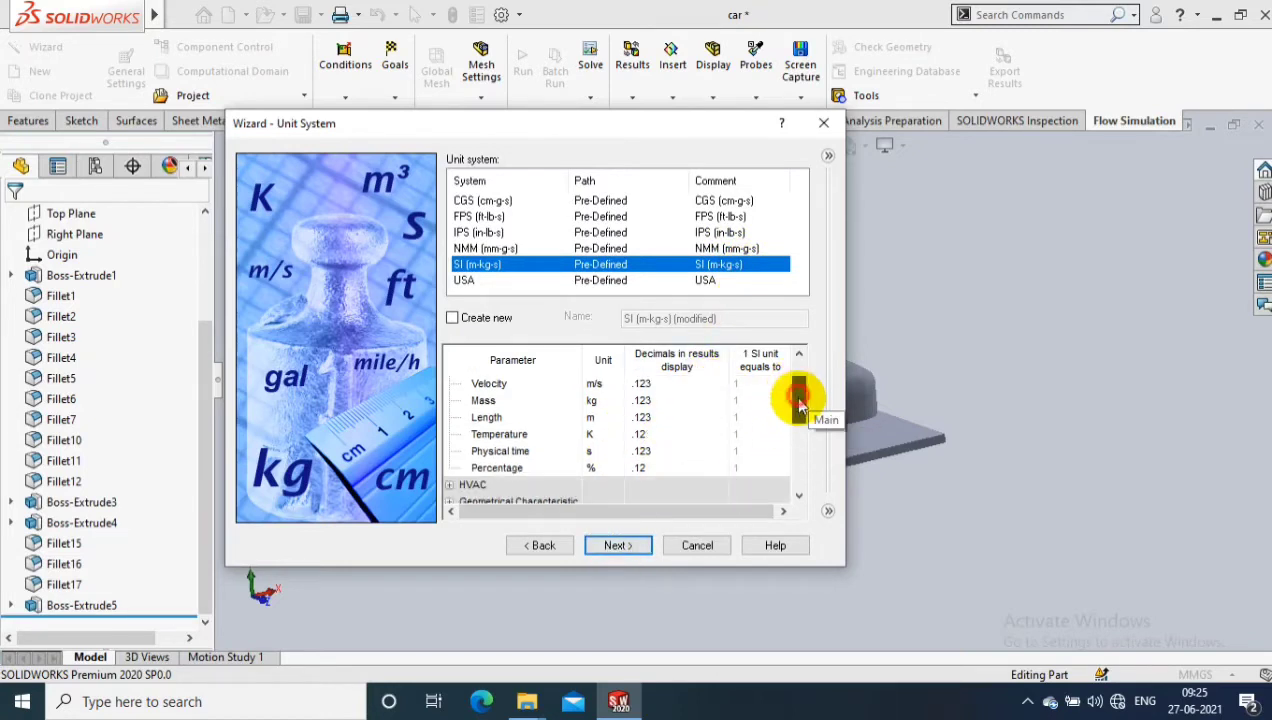
scroll(799, 390, up, 1)
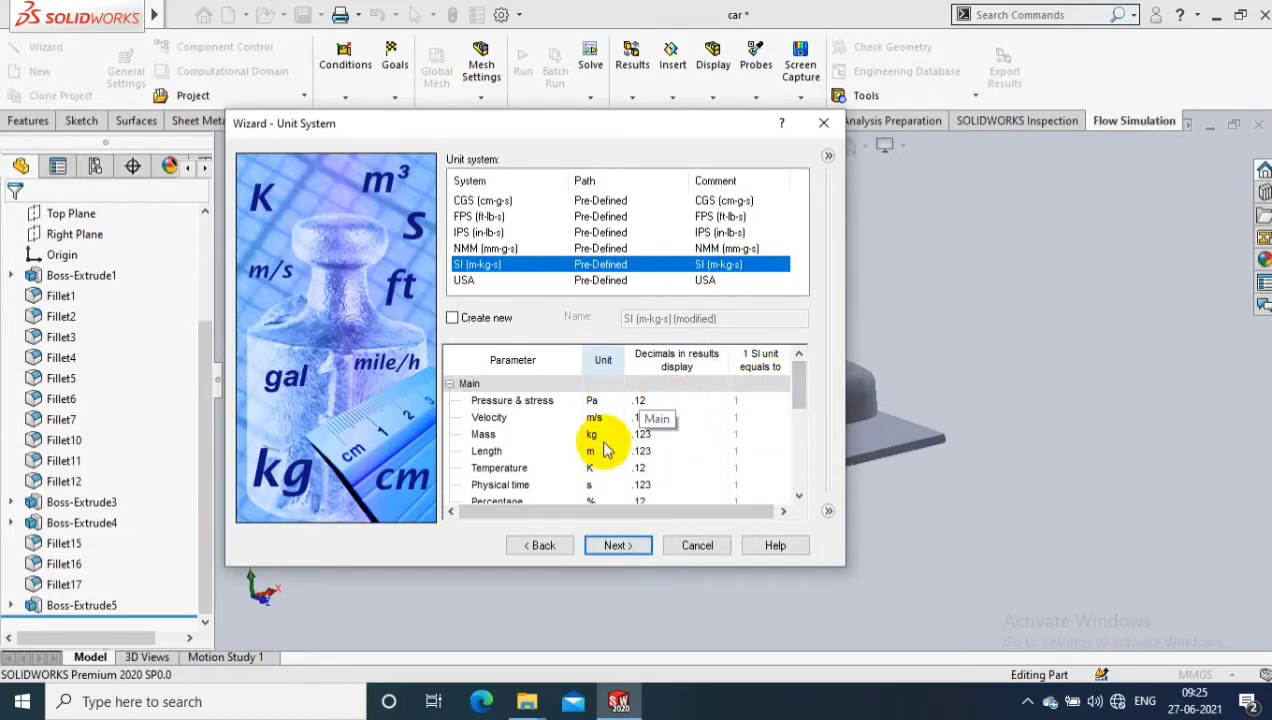
click(618, 548)
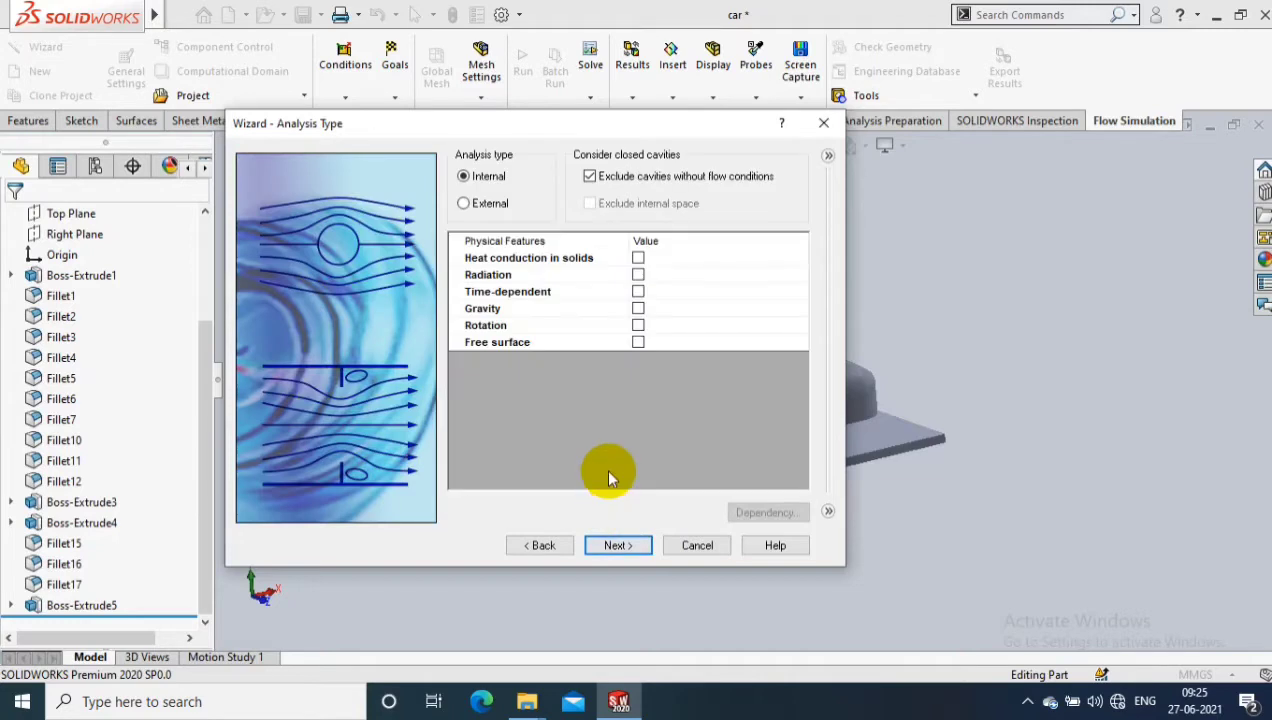
Step: Choose the External analysis type with Exclude internal space checked
click(493, 204)
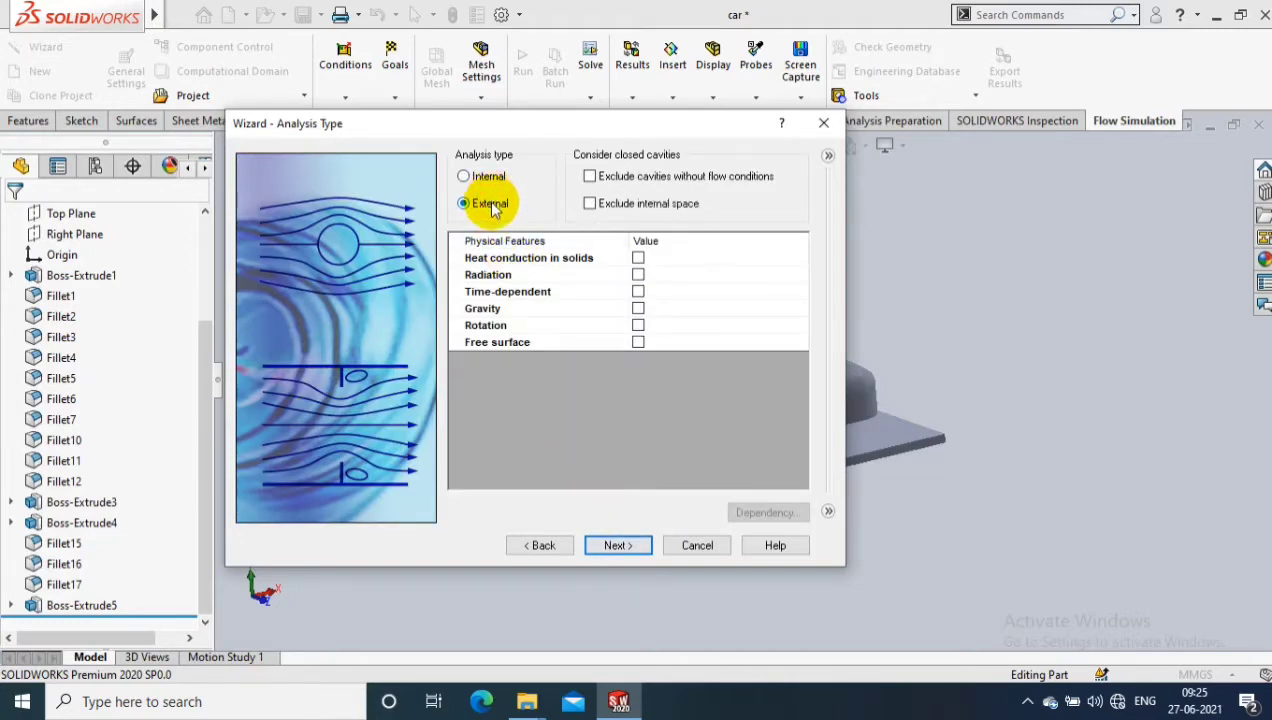
click(590, 204)
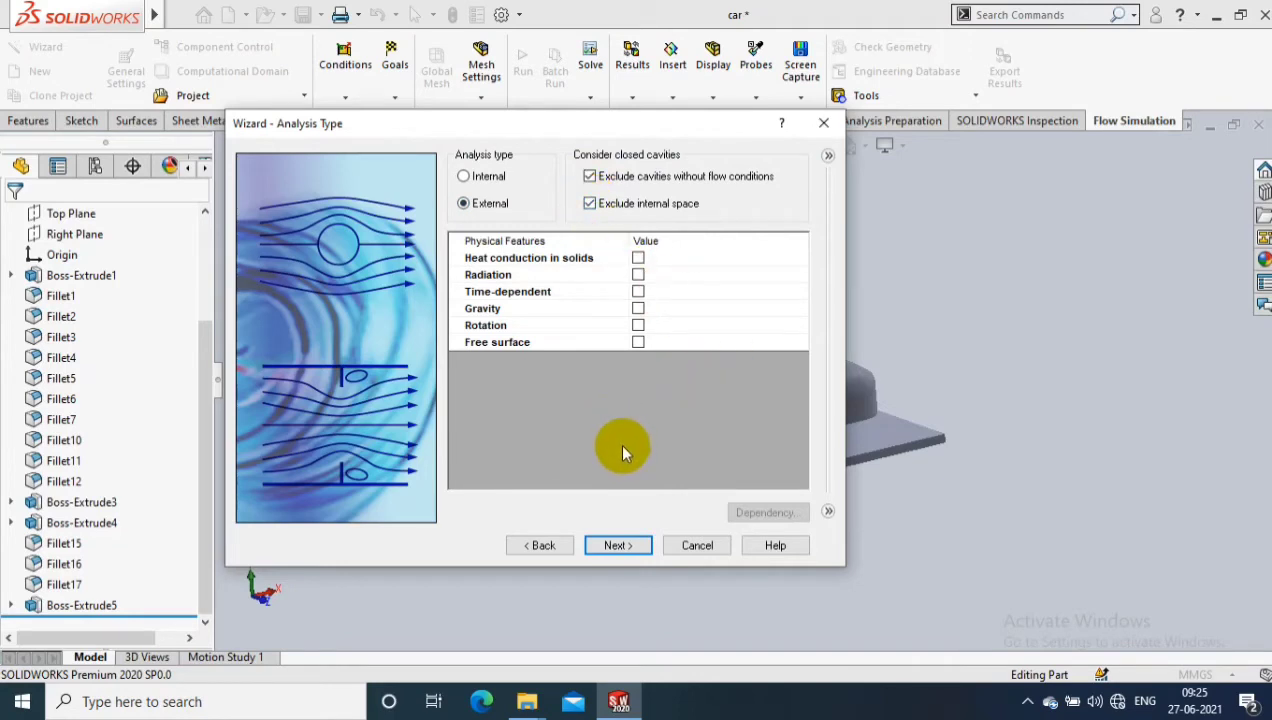
click(617, 544)
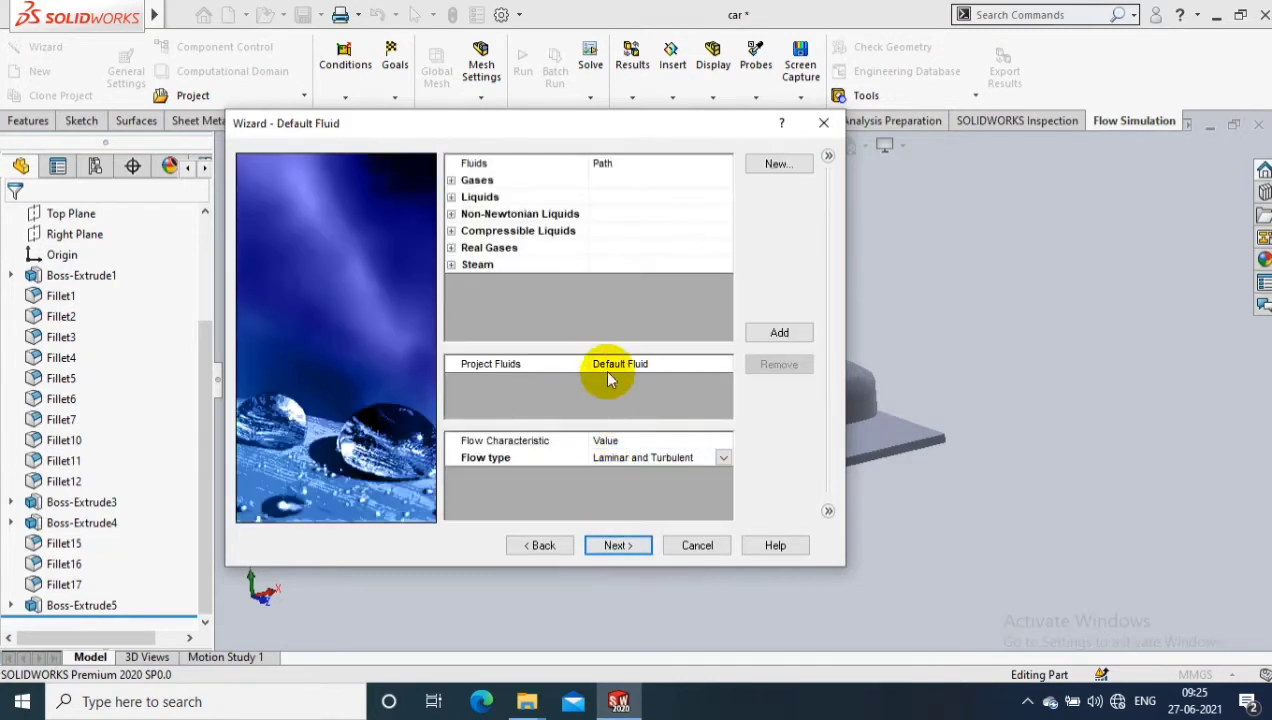
Step: Add Air from Gases as the project fluid and accept the default wall conditions
click(451, 180)
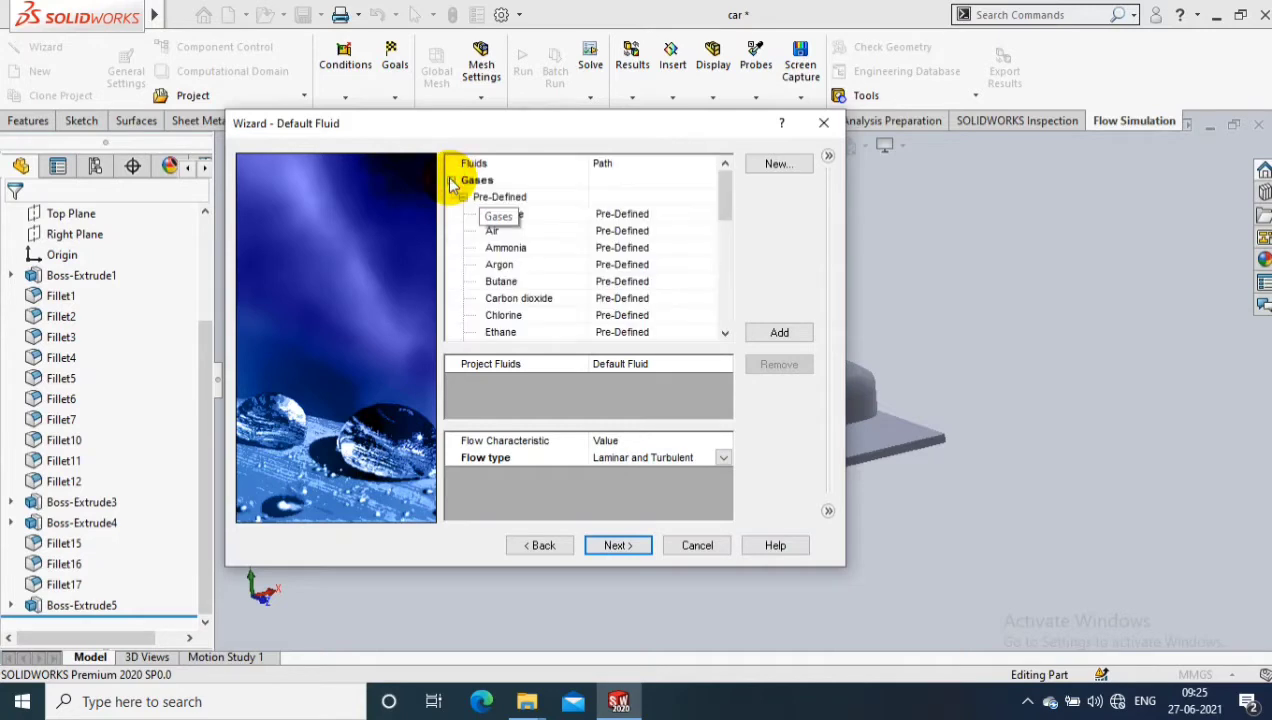
click(497, 232)
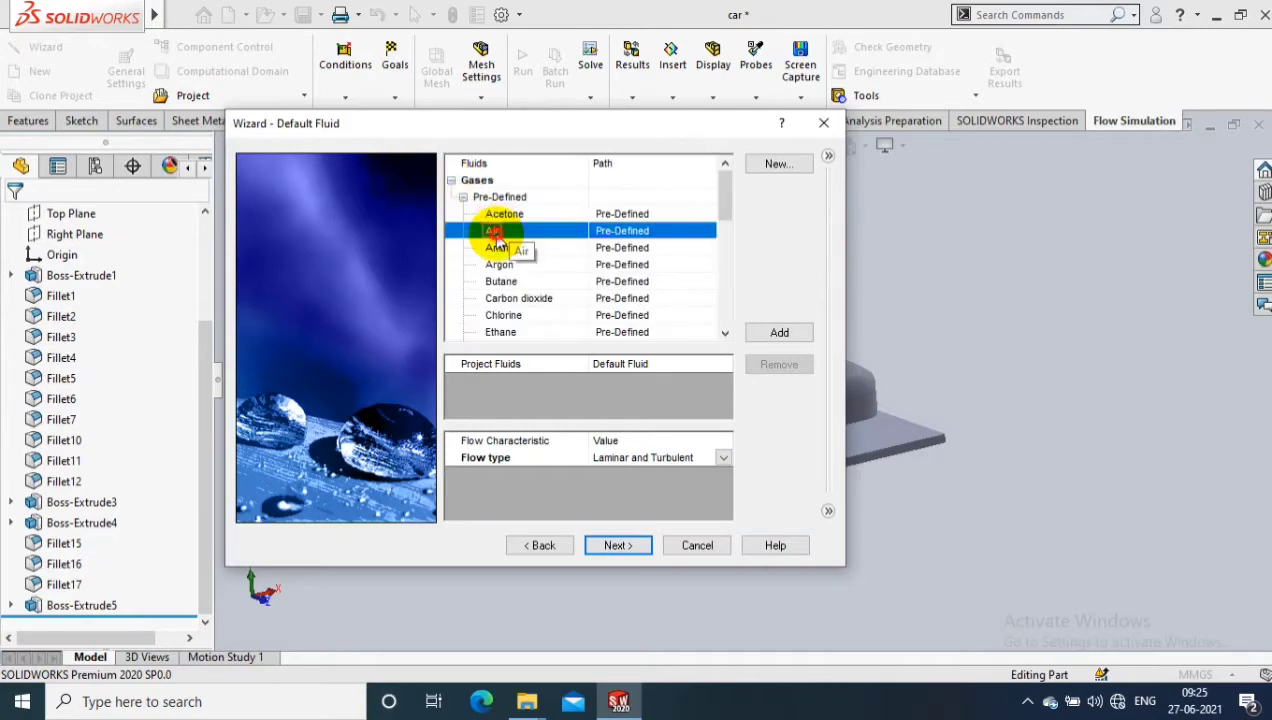
click(781, 336)
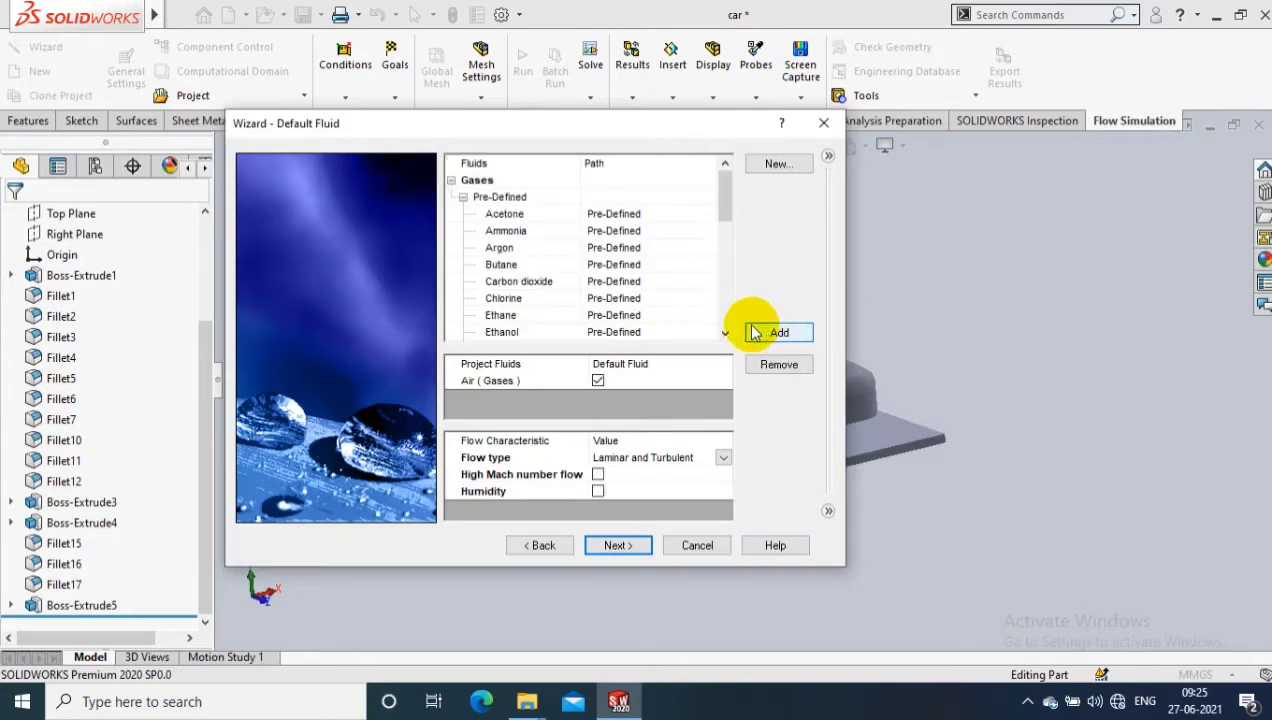
click(626, 550)
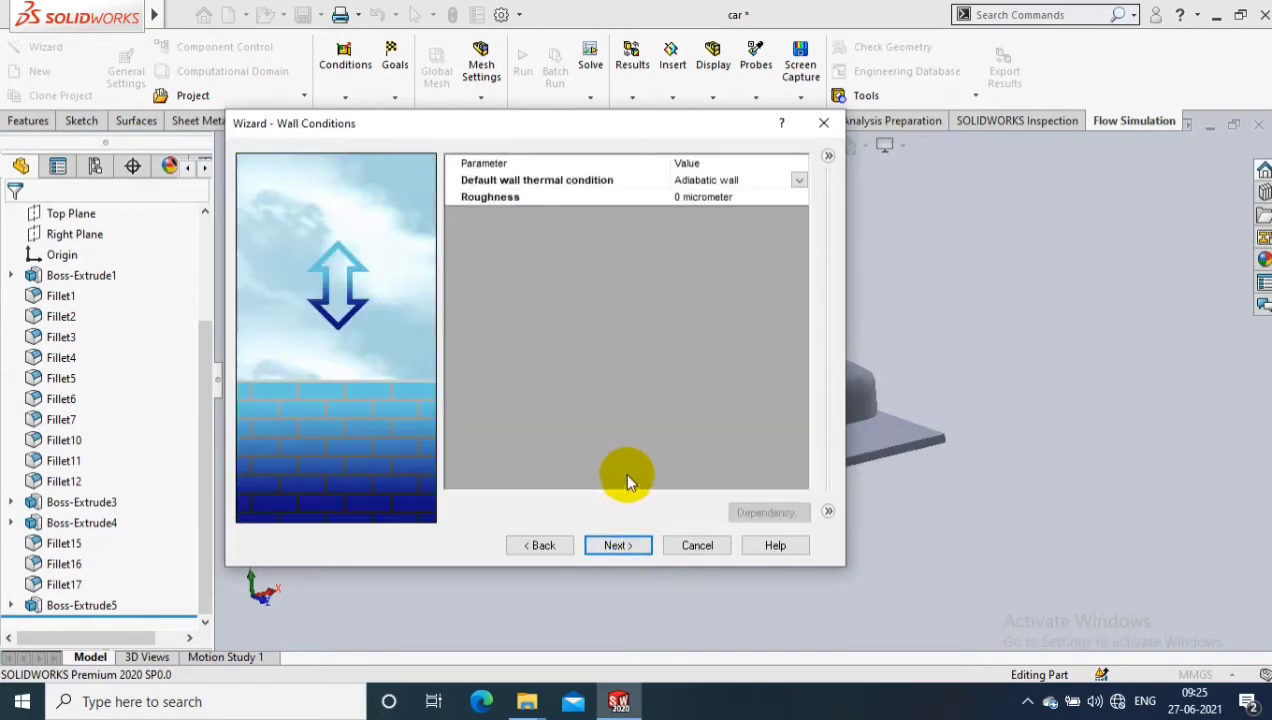
click(626, 550)
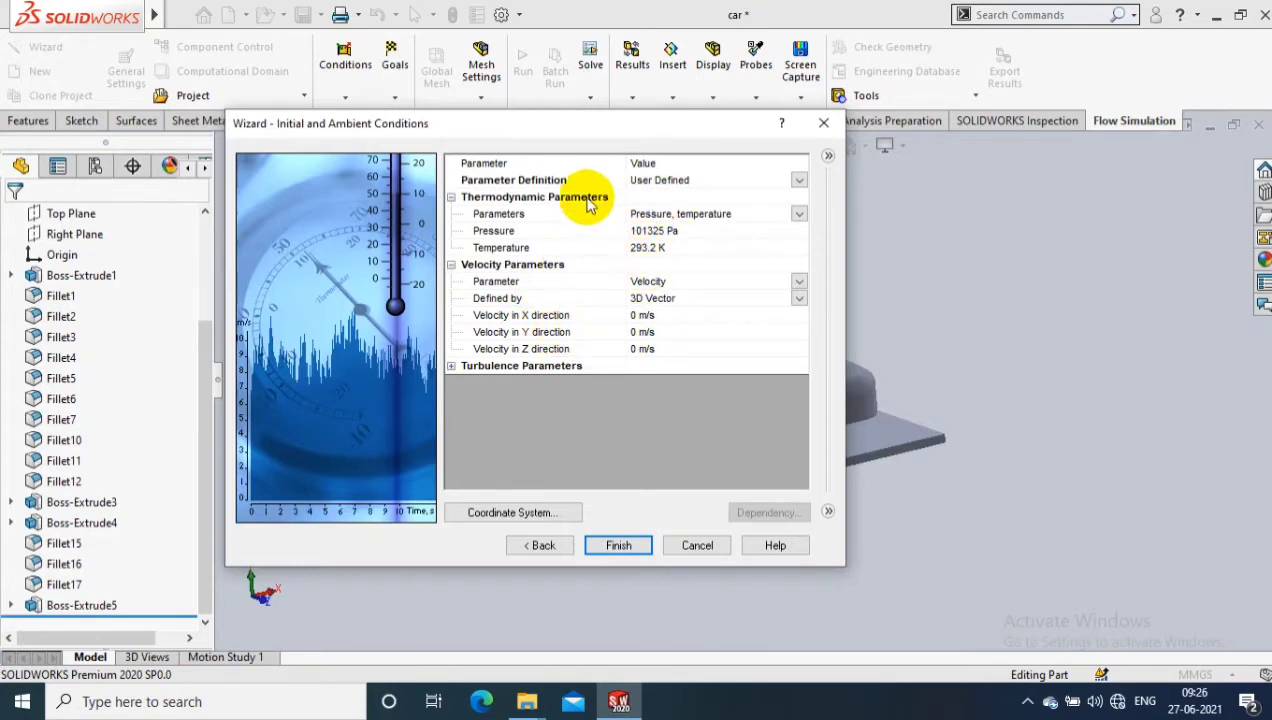
Step: Enter 75 m/s as the X-direction velocity in Initial and Ambient Conditions, then finish
drag(577, 146, 325, 128)
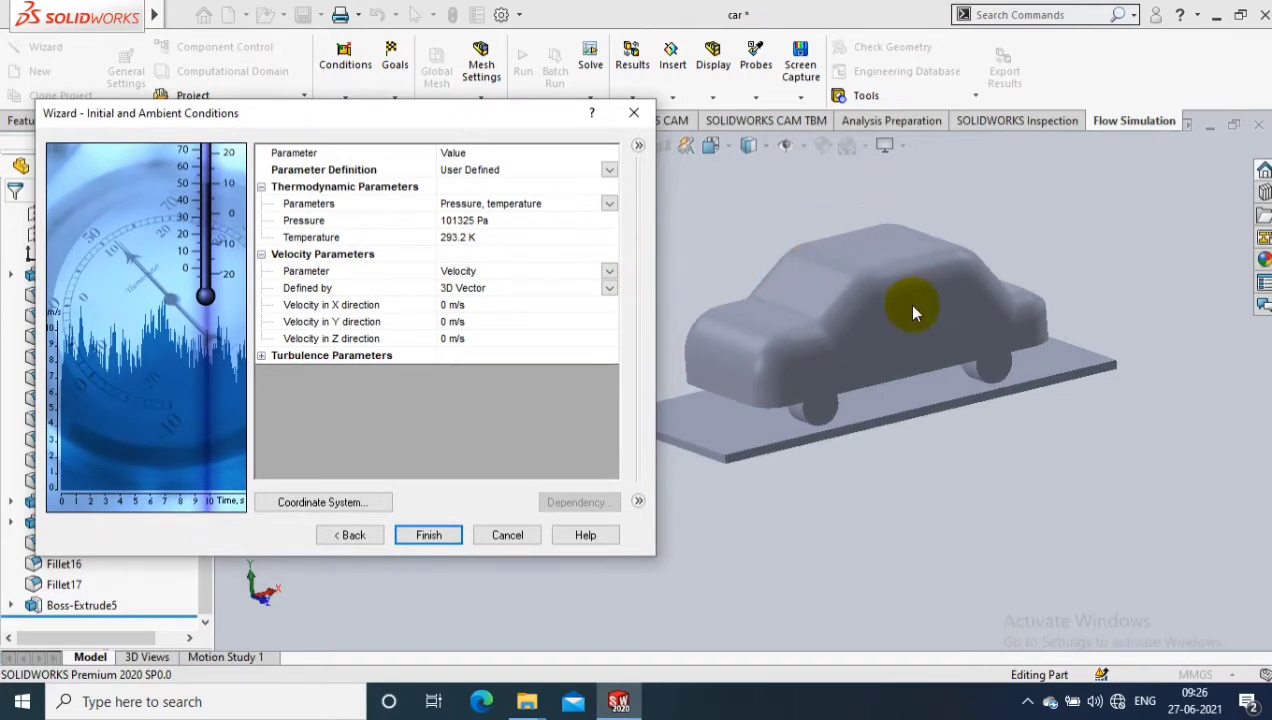
middle_drag(889, 243, 766, 254)
scroll(772, 258, up, 2)
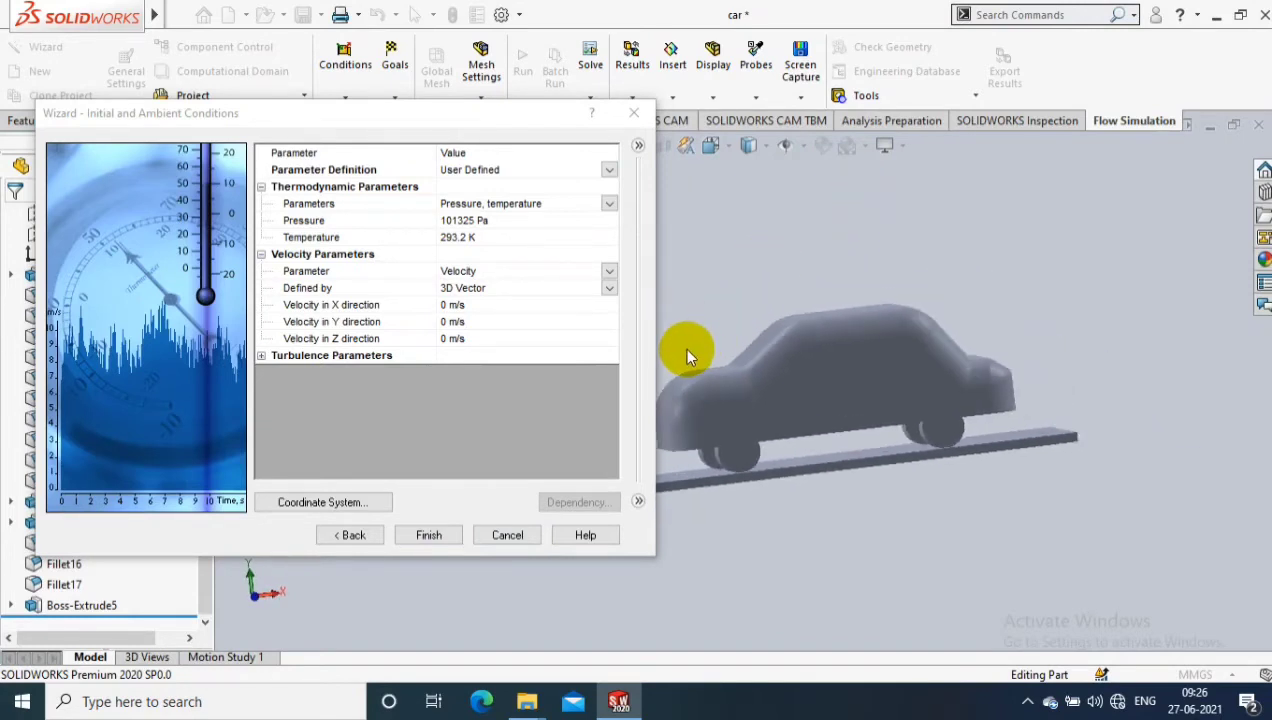
scroll(686, 354, down, 2)
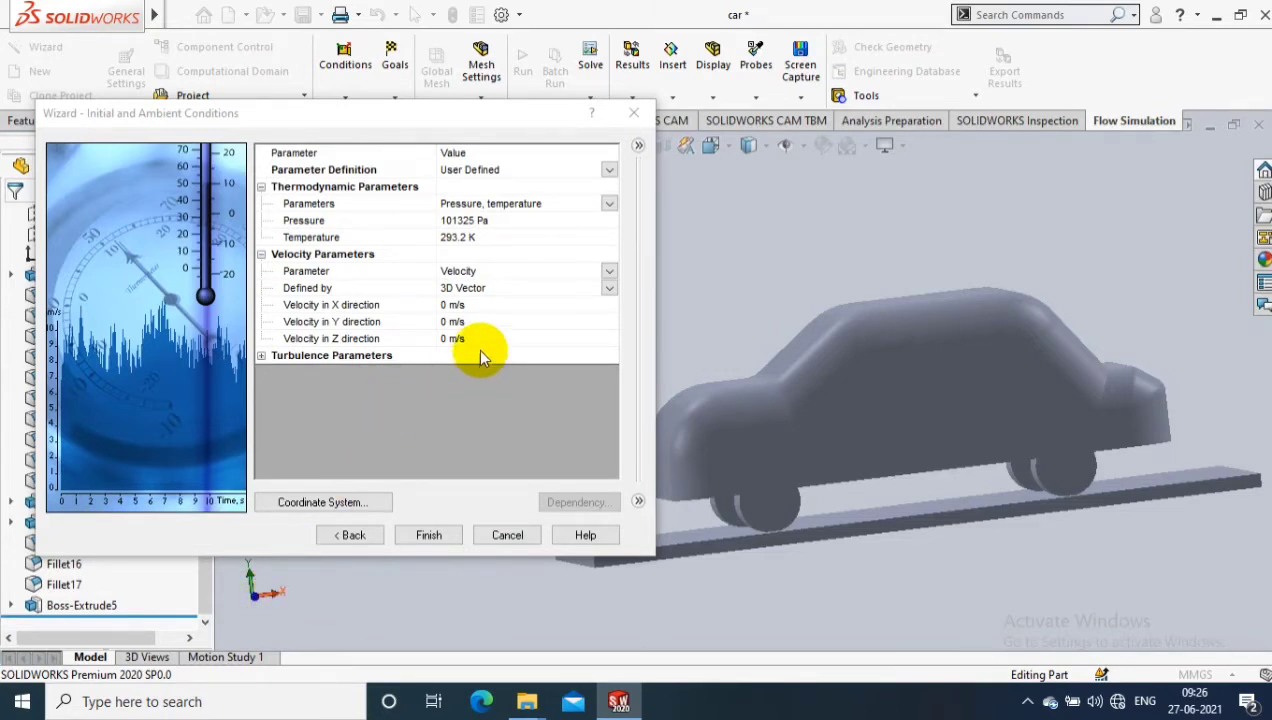
click(452, 305)
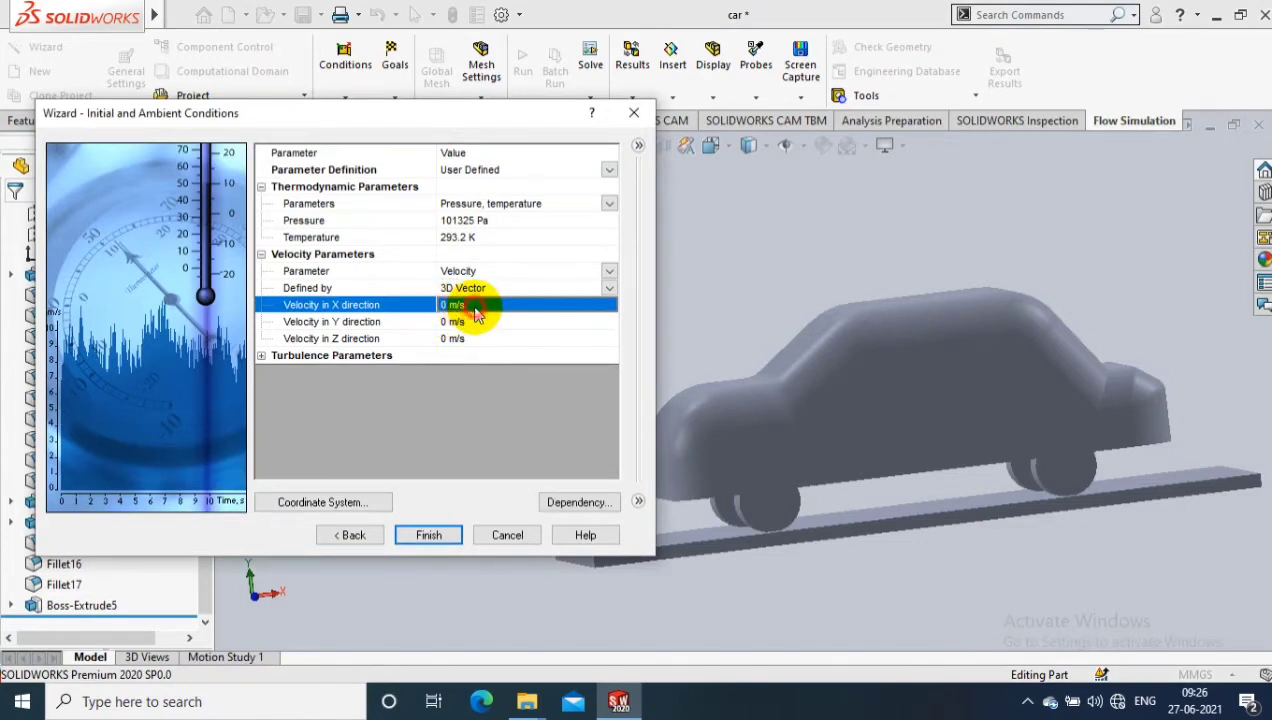
click(448, 305)
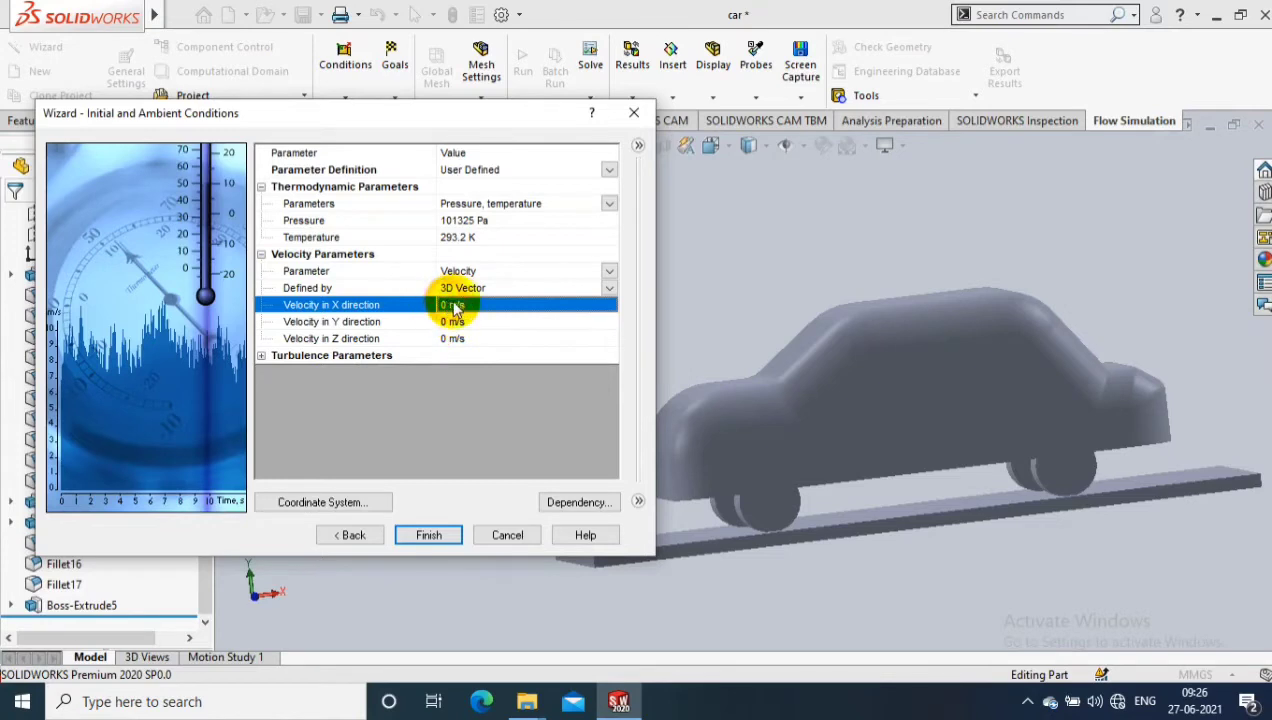
text(2)
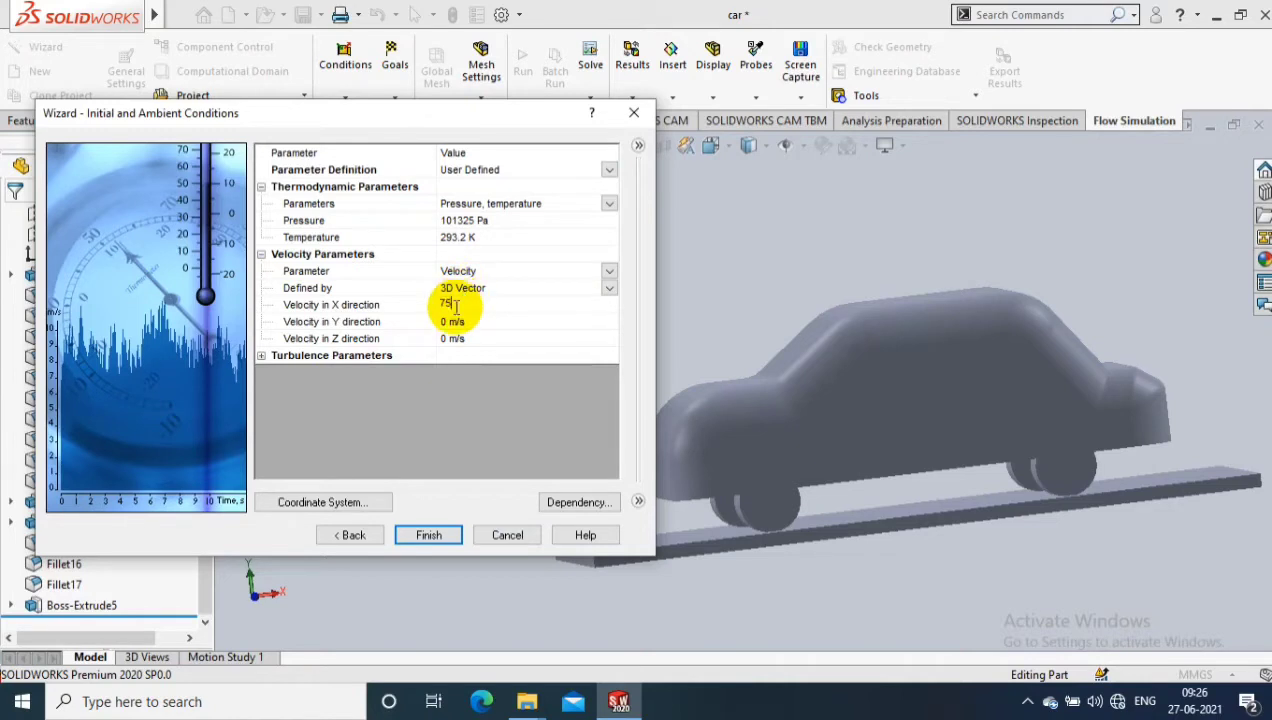
click(468, 400)
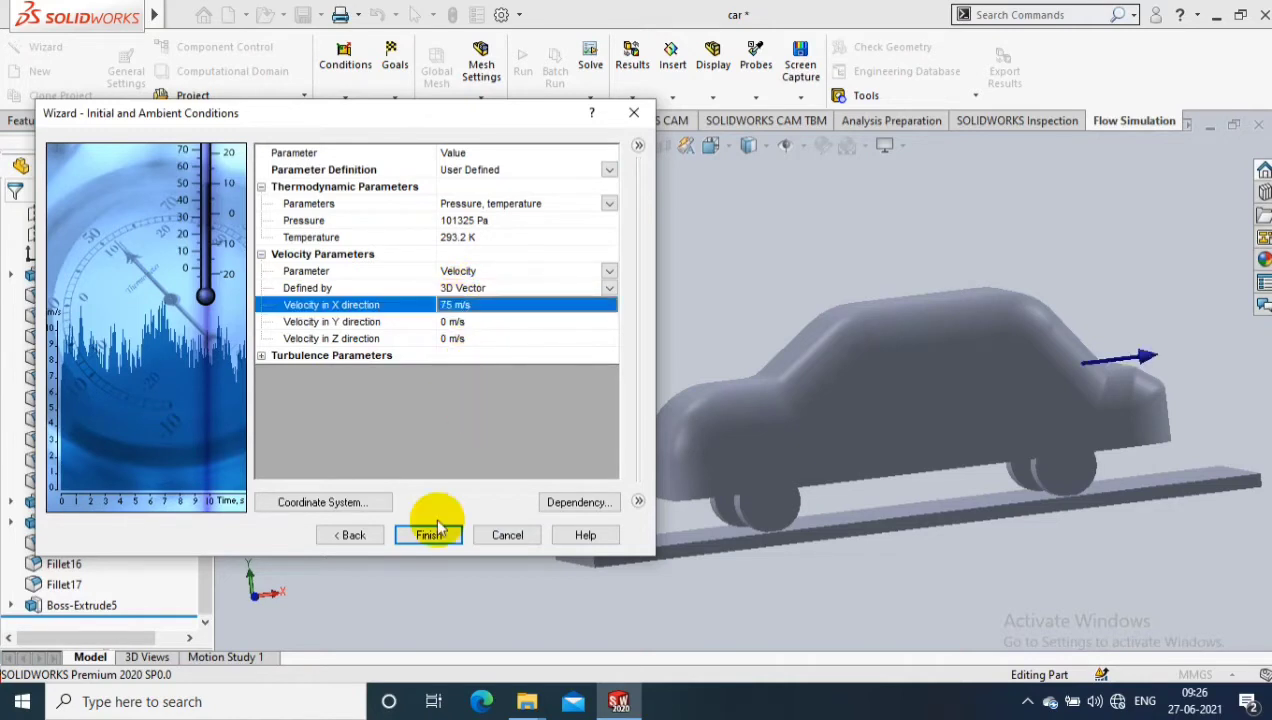
click(430, 533)
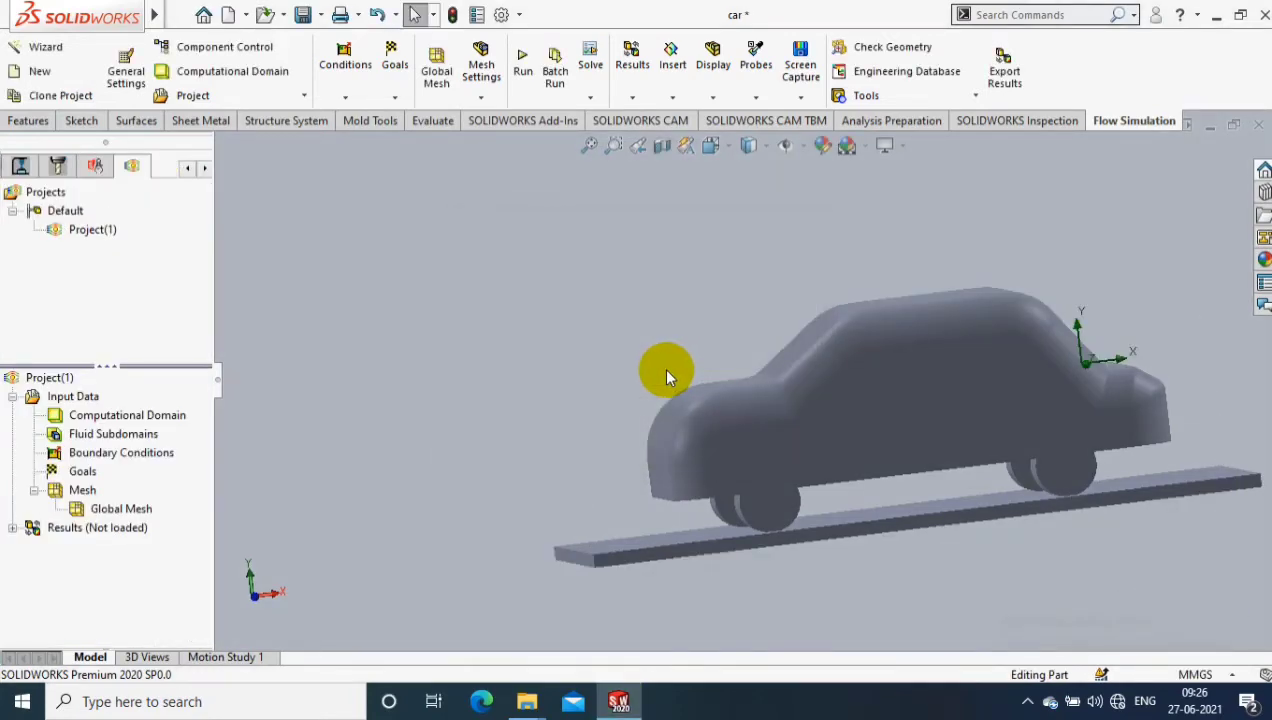
Step: Zoom out until the computational domain box around the car is visible
scroll(1165, 380, up, 3)
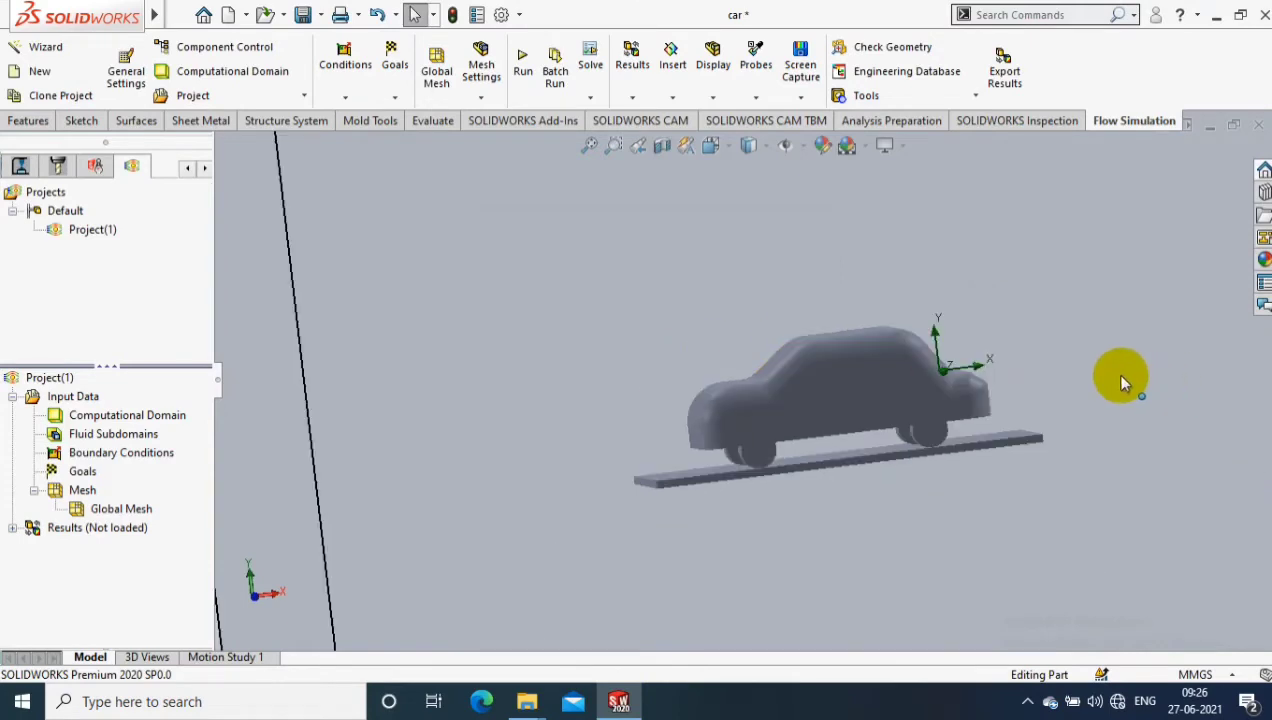
scroll(1121, 378, down, 3)
scroll(1054, 368, up, 4)
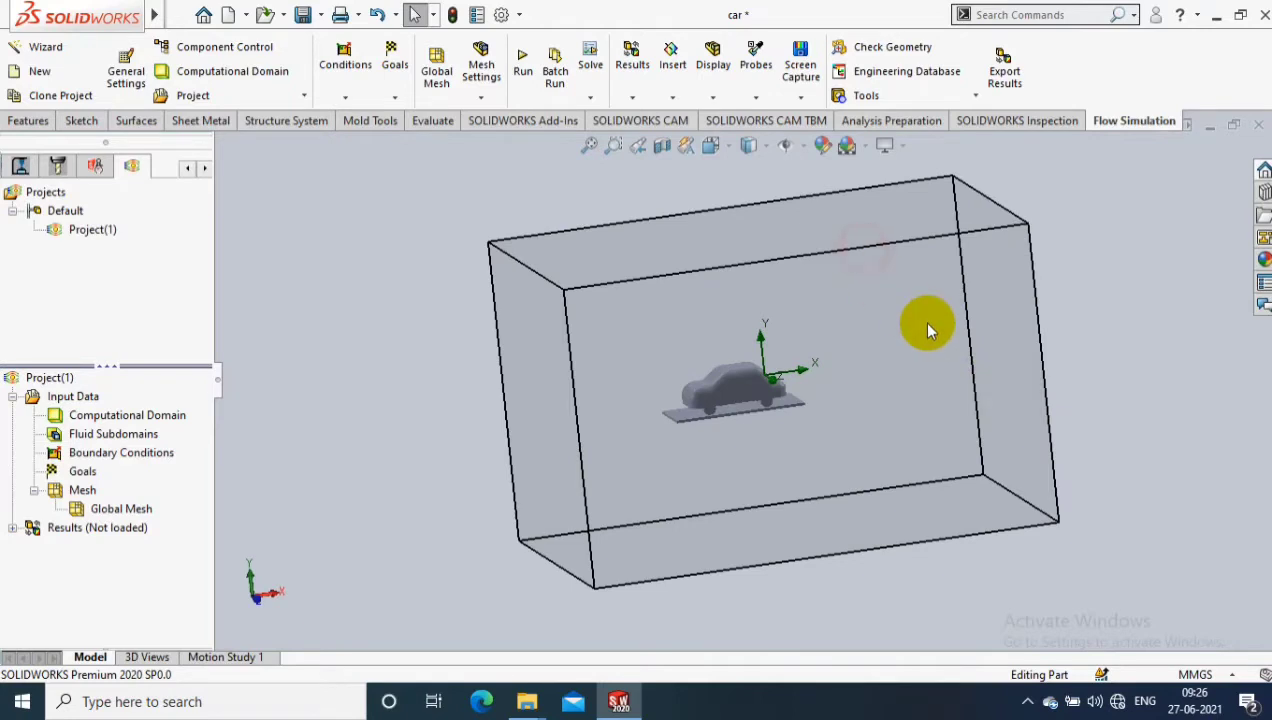
scroll(928, 324, up, 2)
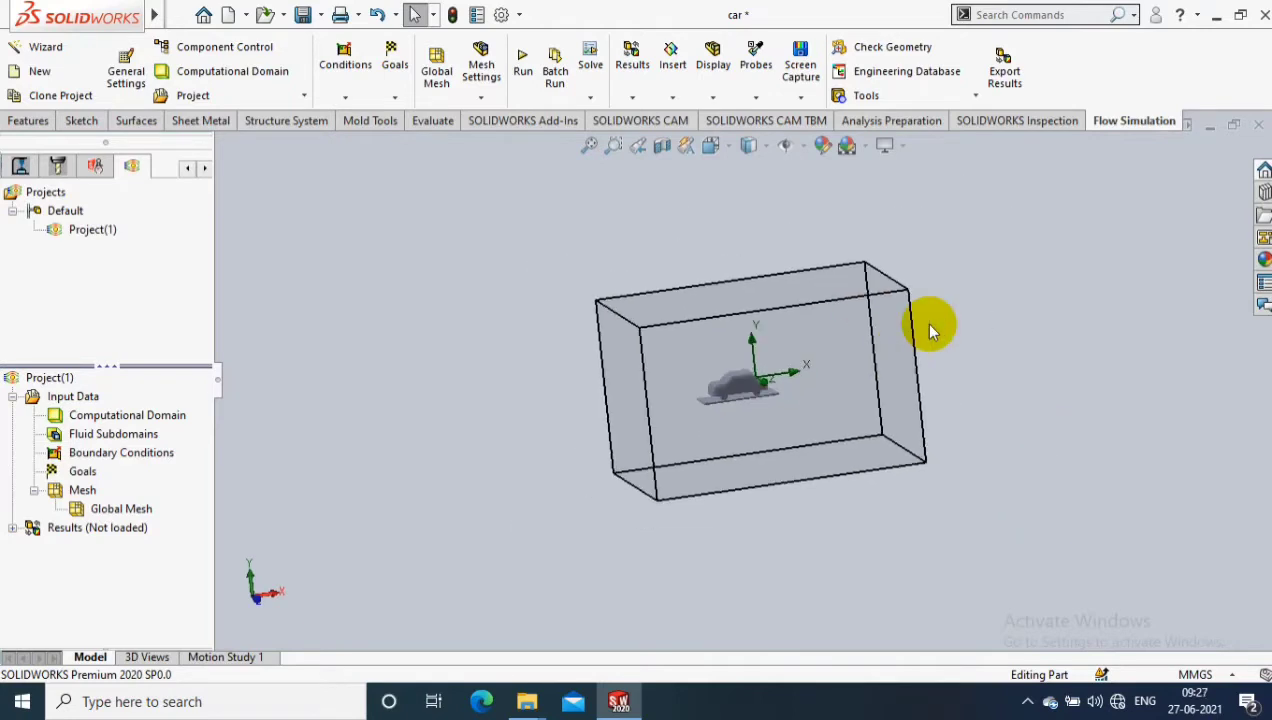
Step: Resize the domain's X boundaries, pulling X max in to 0.280 m
right_click(149, 418)
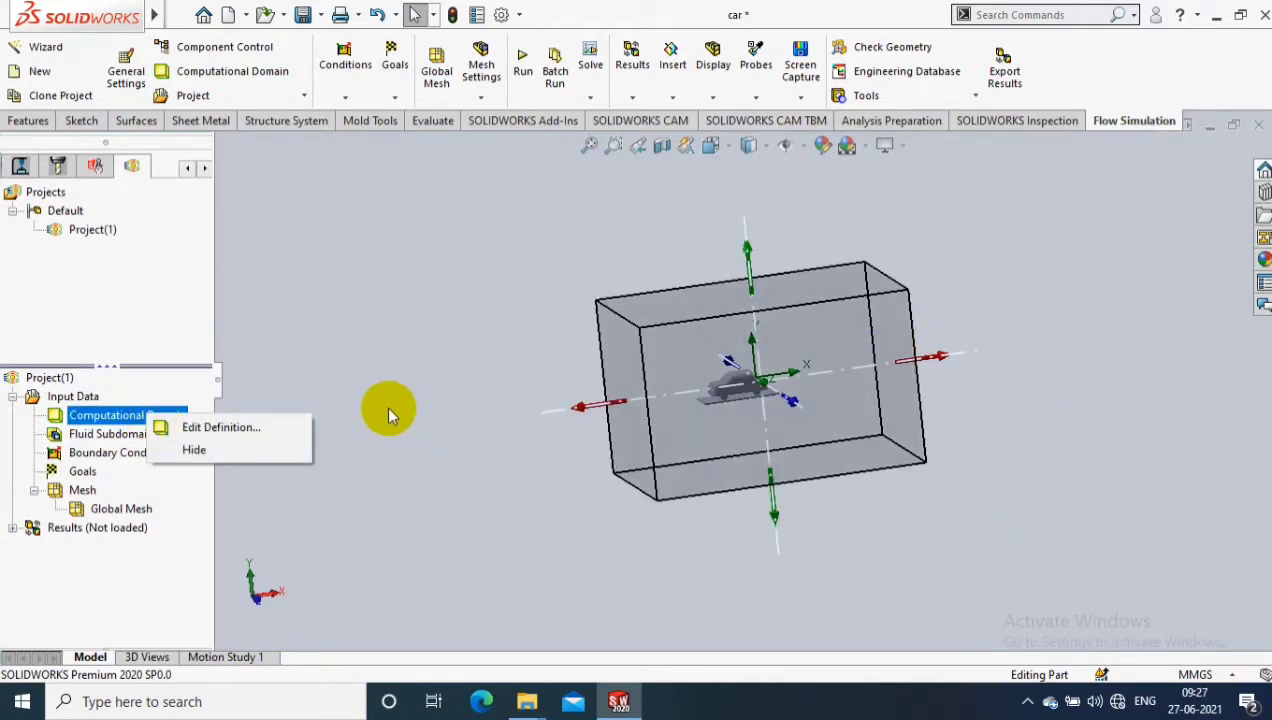
drag(576, 410, 655, 402)
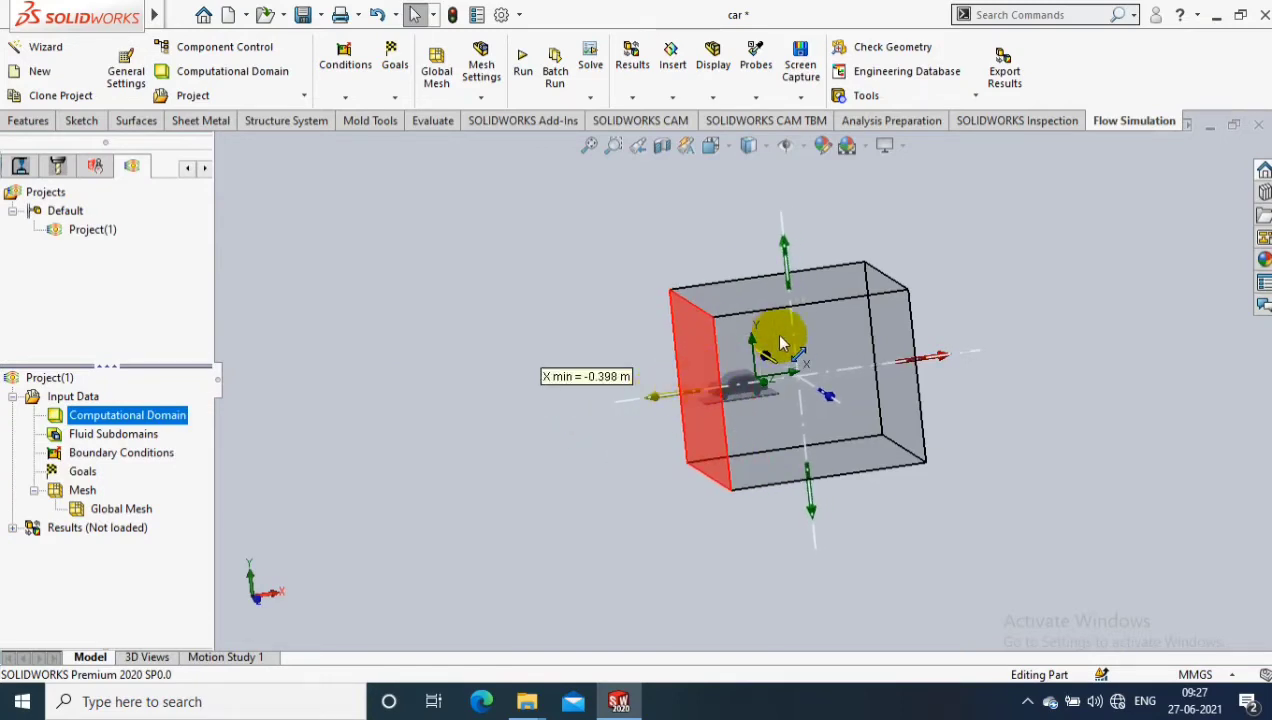
click(910, 380)
scroll(905, 380, down, 5)
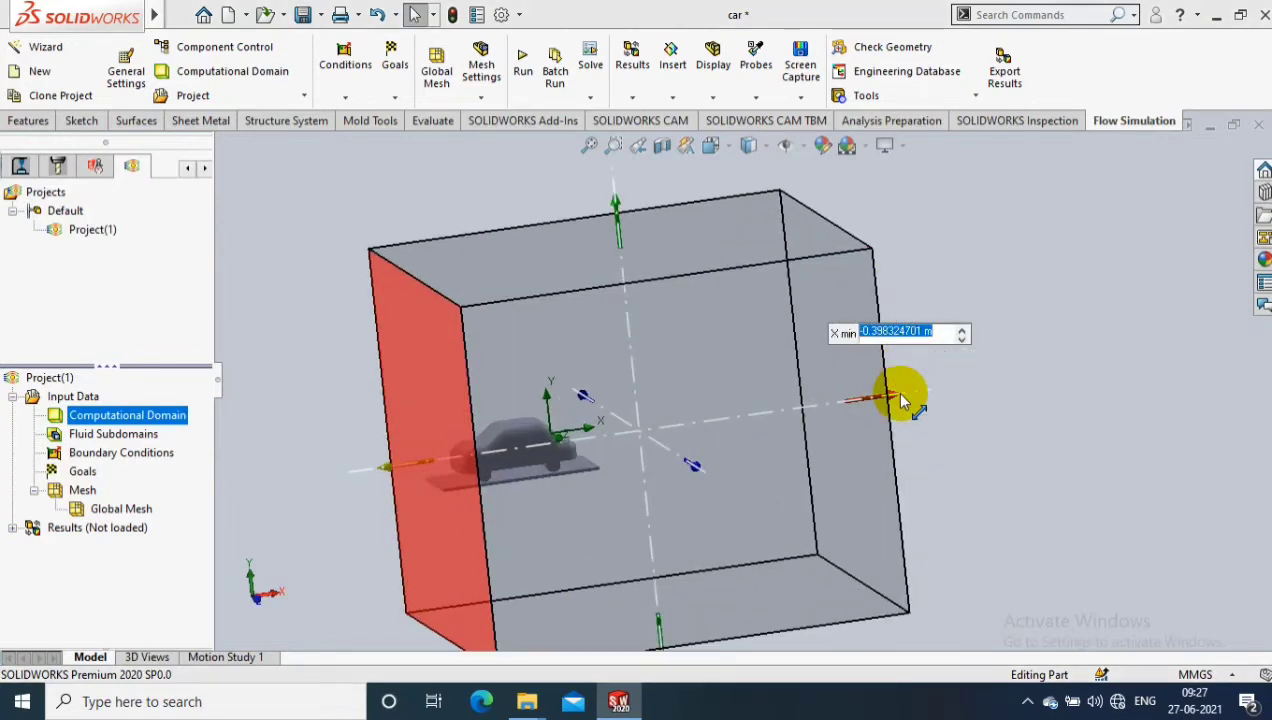
drag(886, 401, 705, 437)
key(Left)
key(Left)
key(Left)
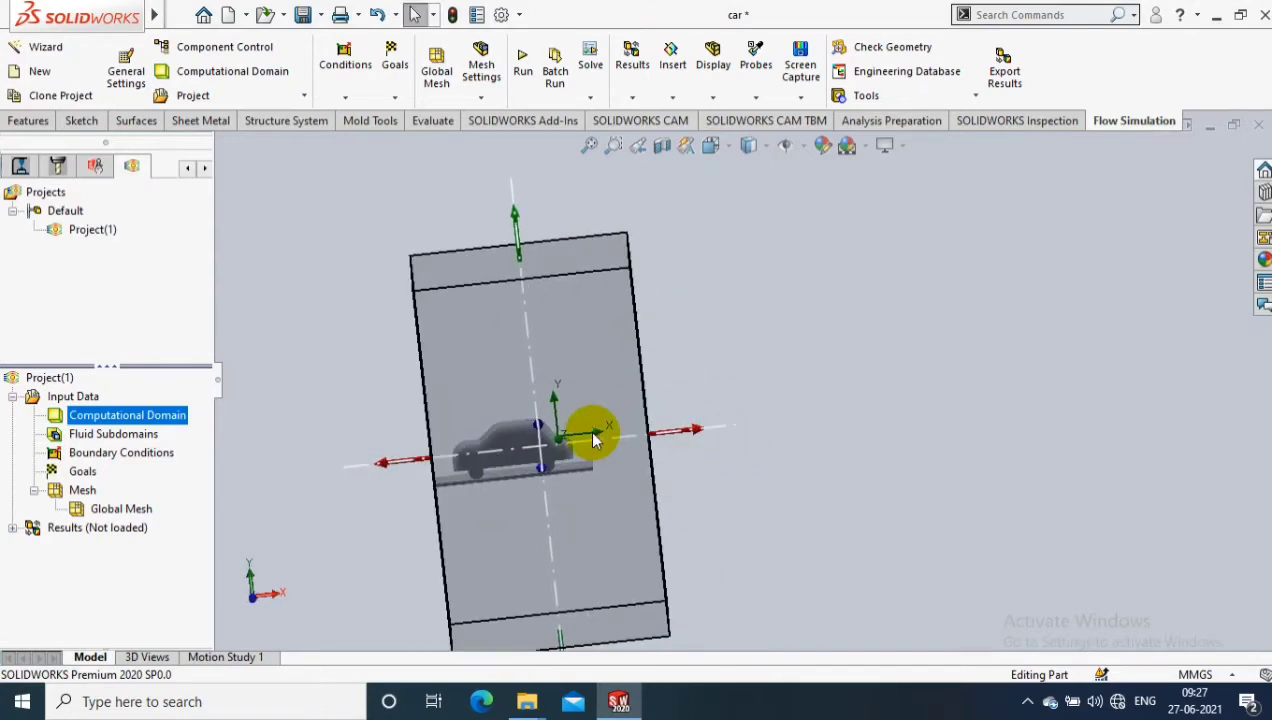
drag(381, 461, 383, 377)
Step: Set domain top 0.244 m, bottom -0.174 m, Z max 0.467 m, Z min -0.156 m
drag(502, 222, 505, 345)
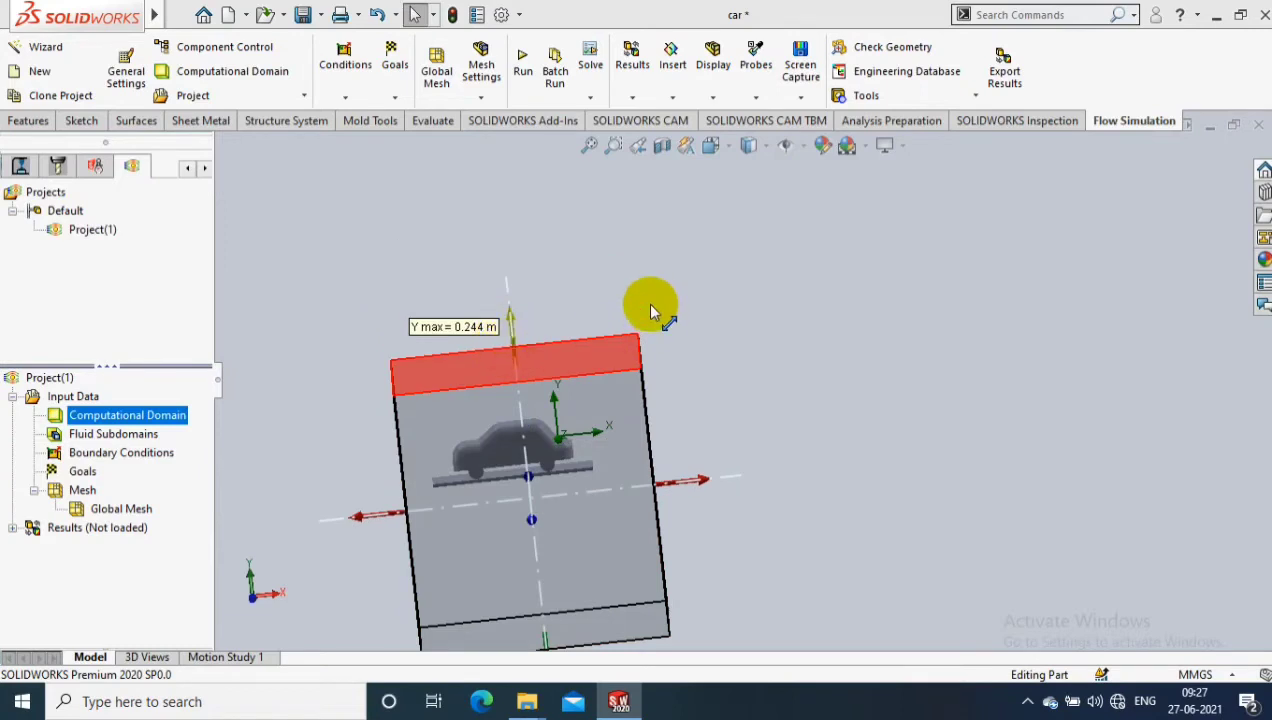
middle_drag(632, 342, 585, 588)
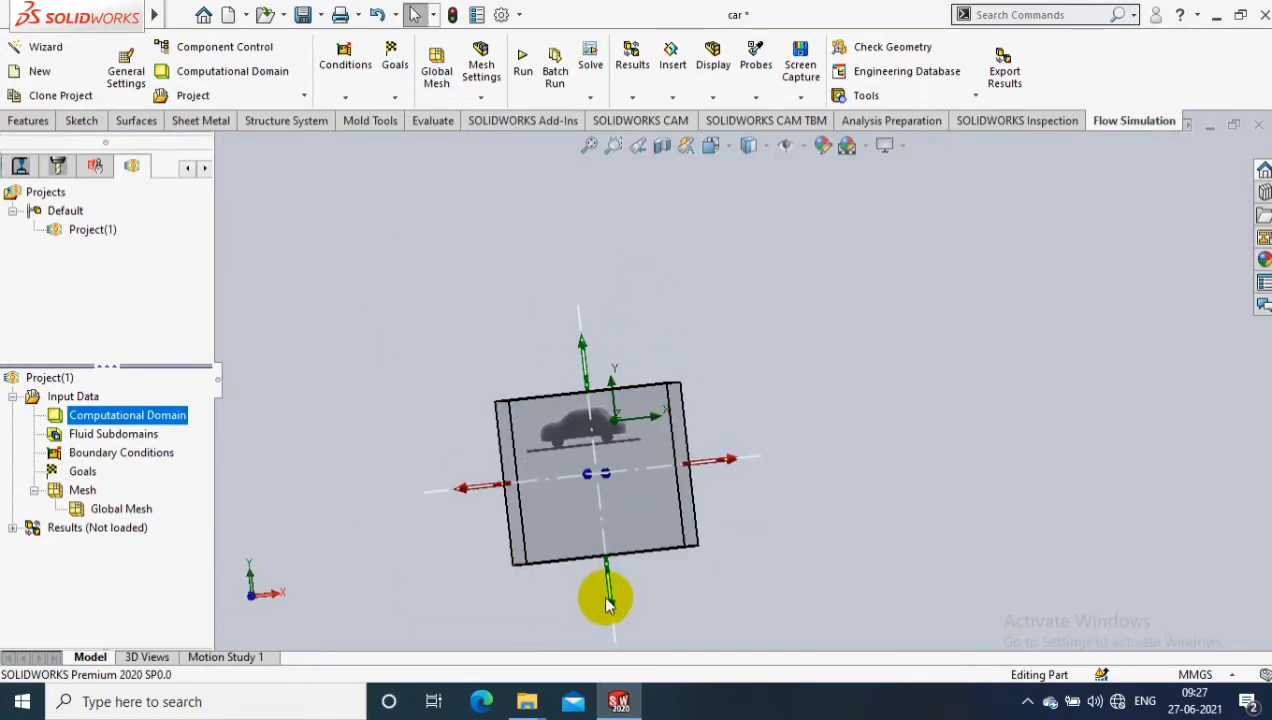
drag(612, 612, 622, 515)
middle_drag(557, 440, 1045, 488)
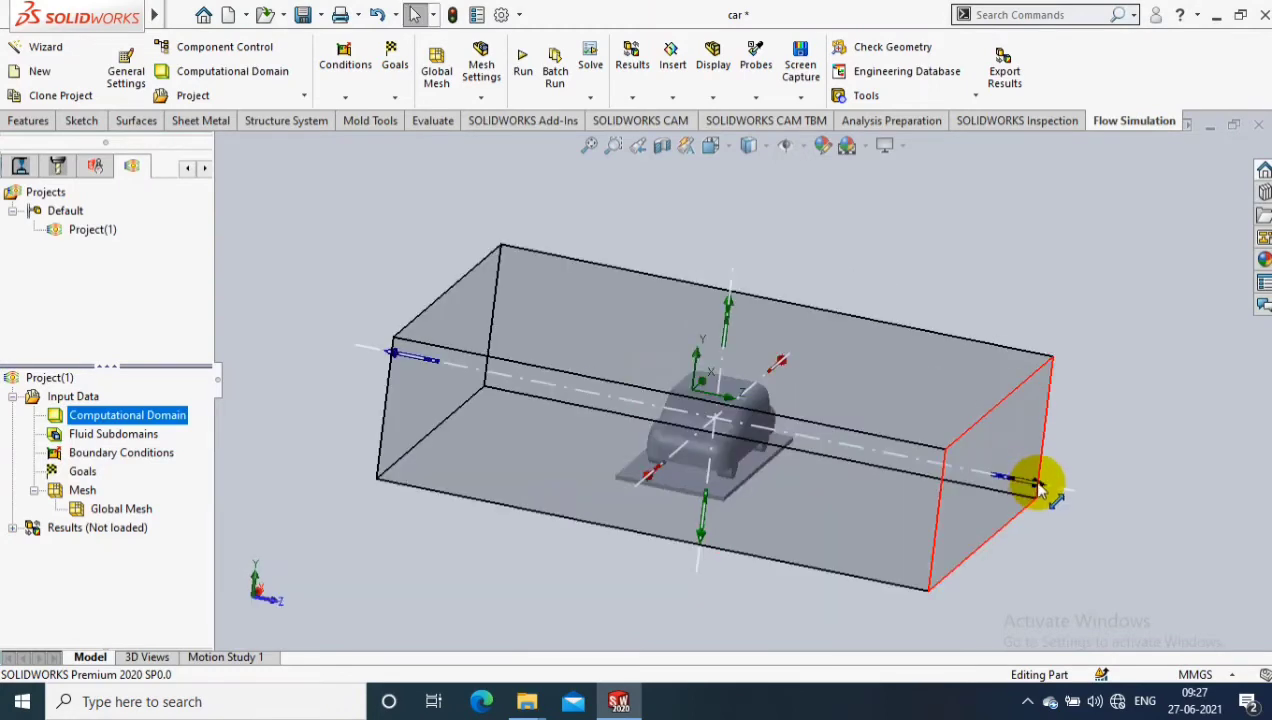
drag(1045, 488, 865, 480)
drag(394, 358, 575, 422)
click(890, 447)
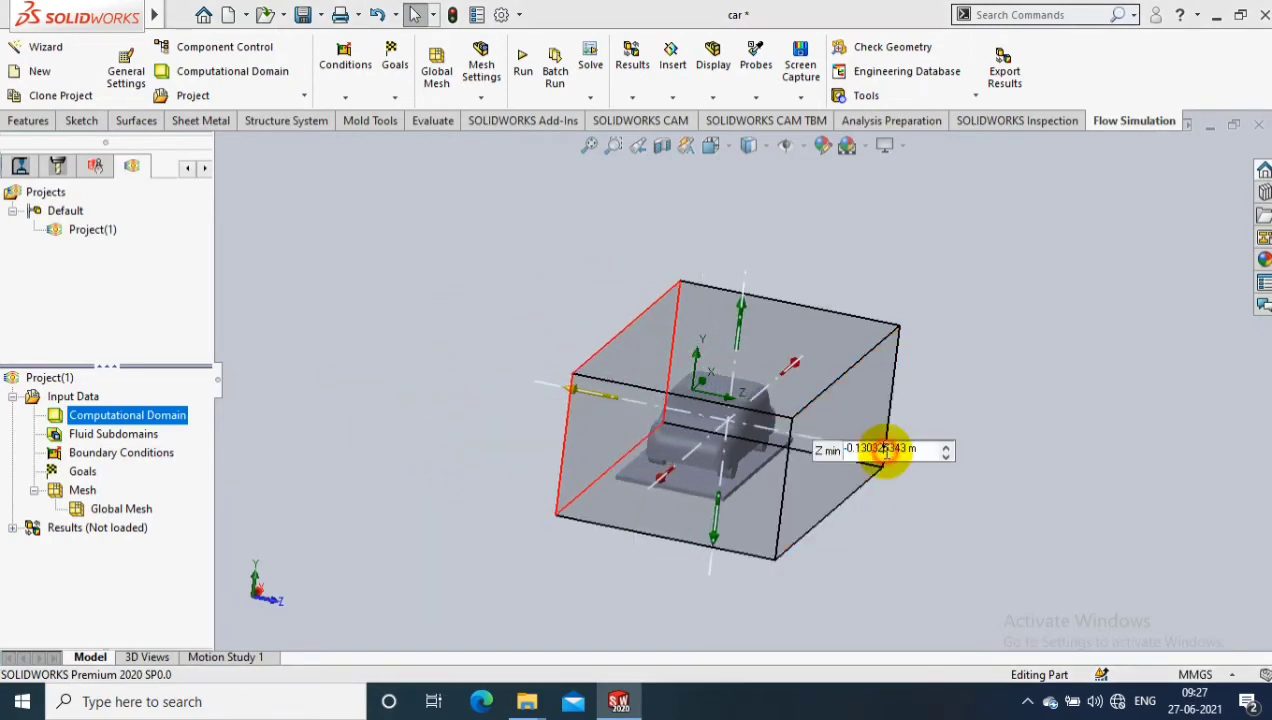
click(892, 520)
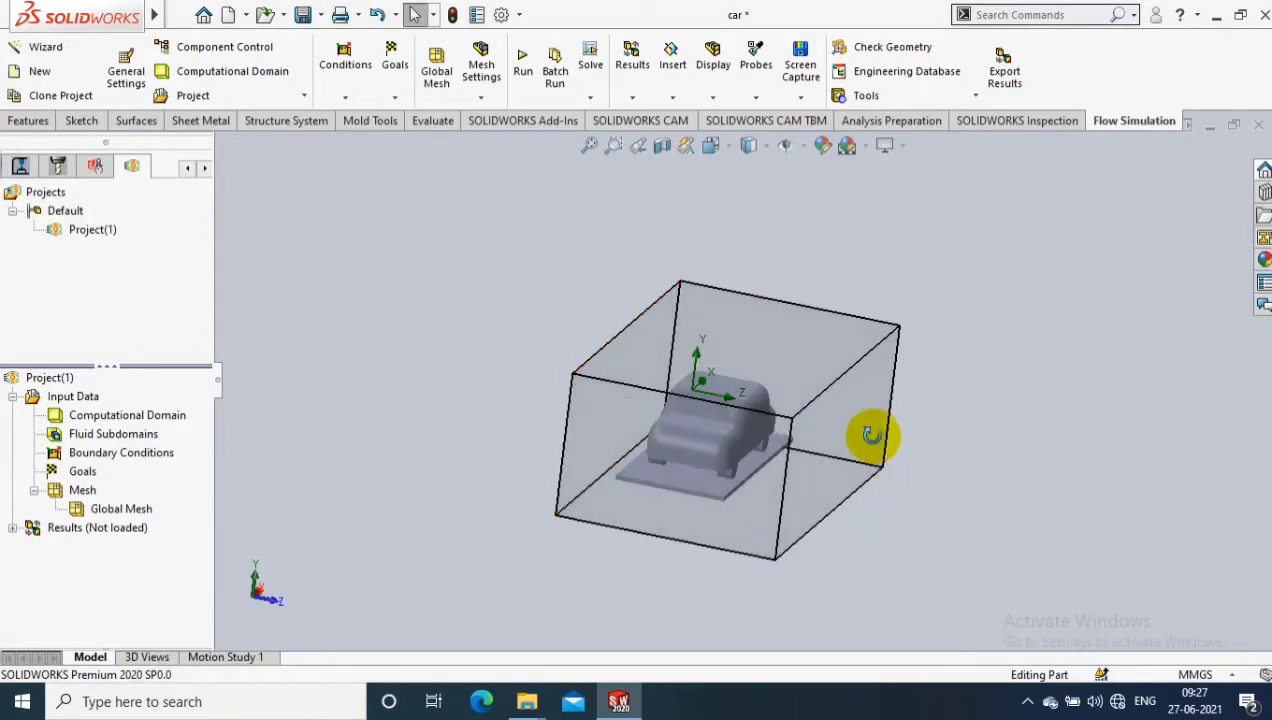
mouse_move(872, 435)
middle_down()
mouse_move(852, 446)
mouse_move(863, 454)
middle_up()
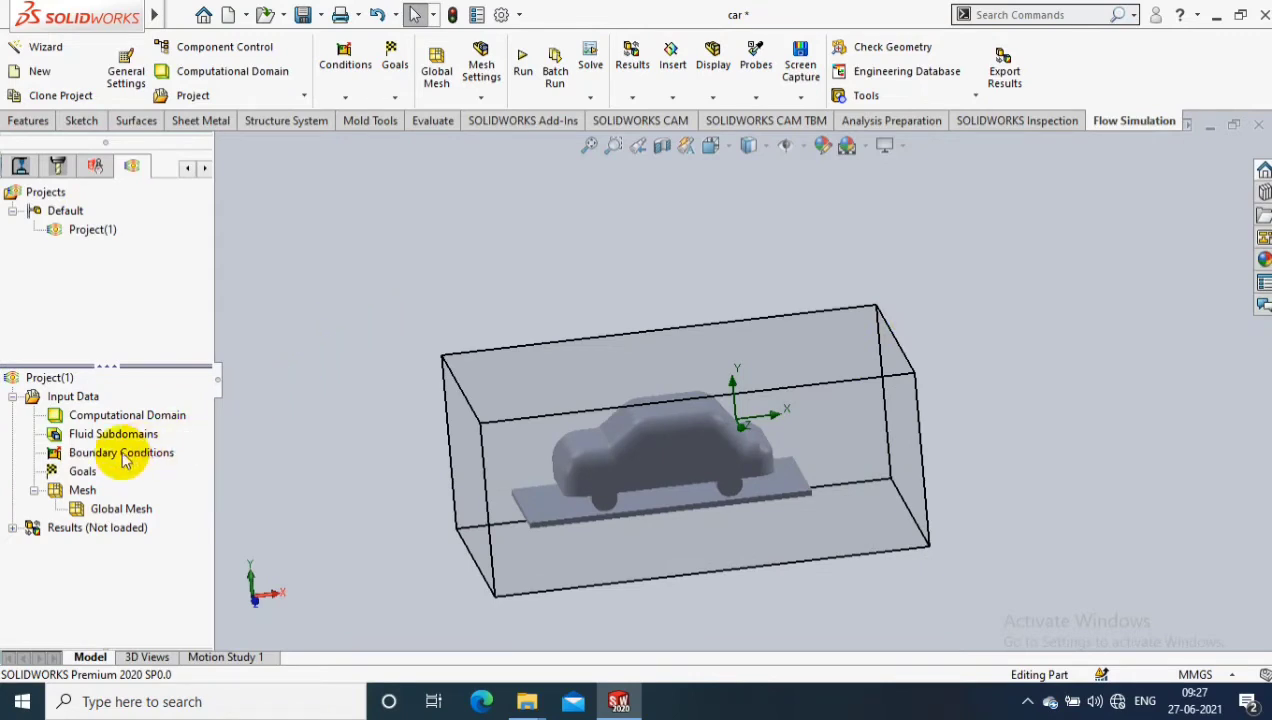
Step: Insert global goals, ticking average Normal Force X, Y and Z
right_click(76, 475)
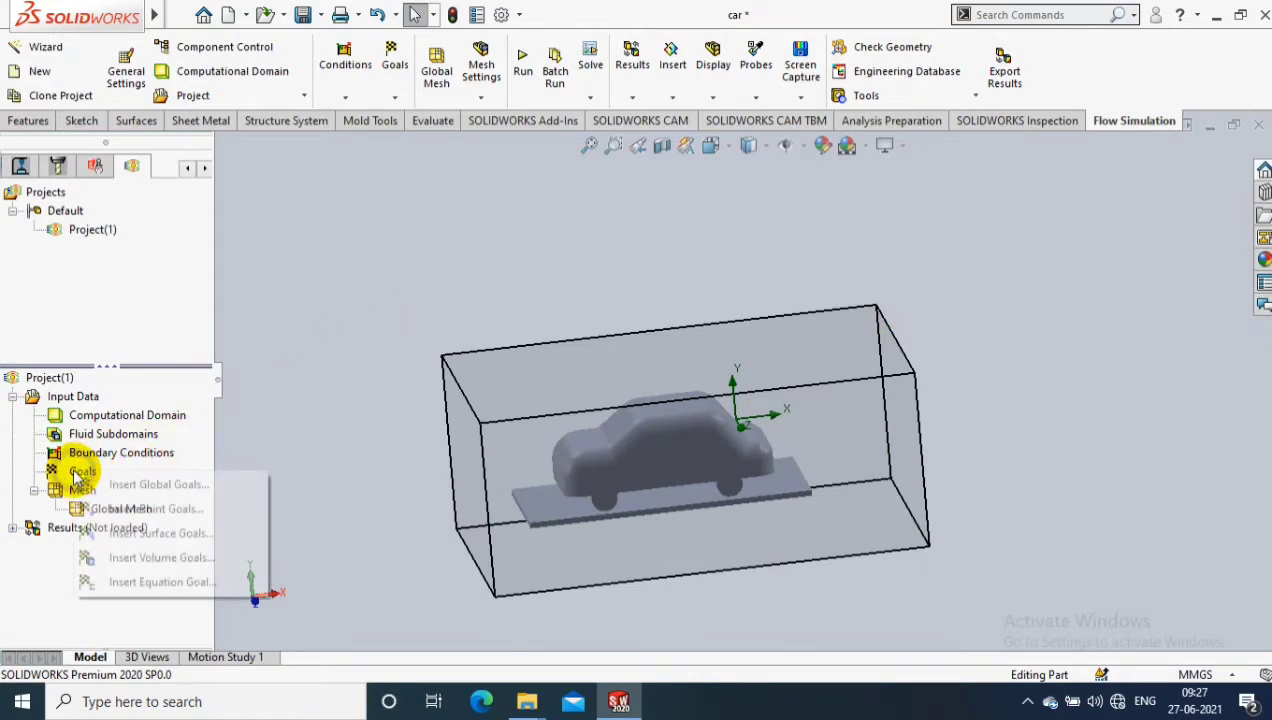
click(118, 487)
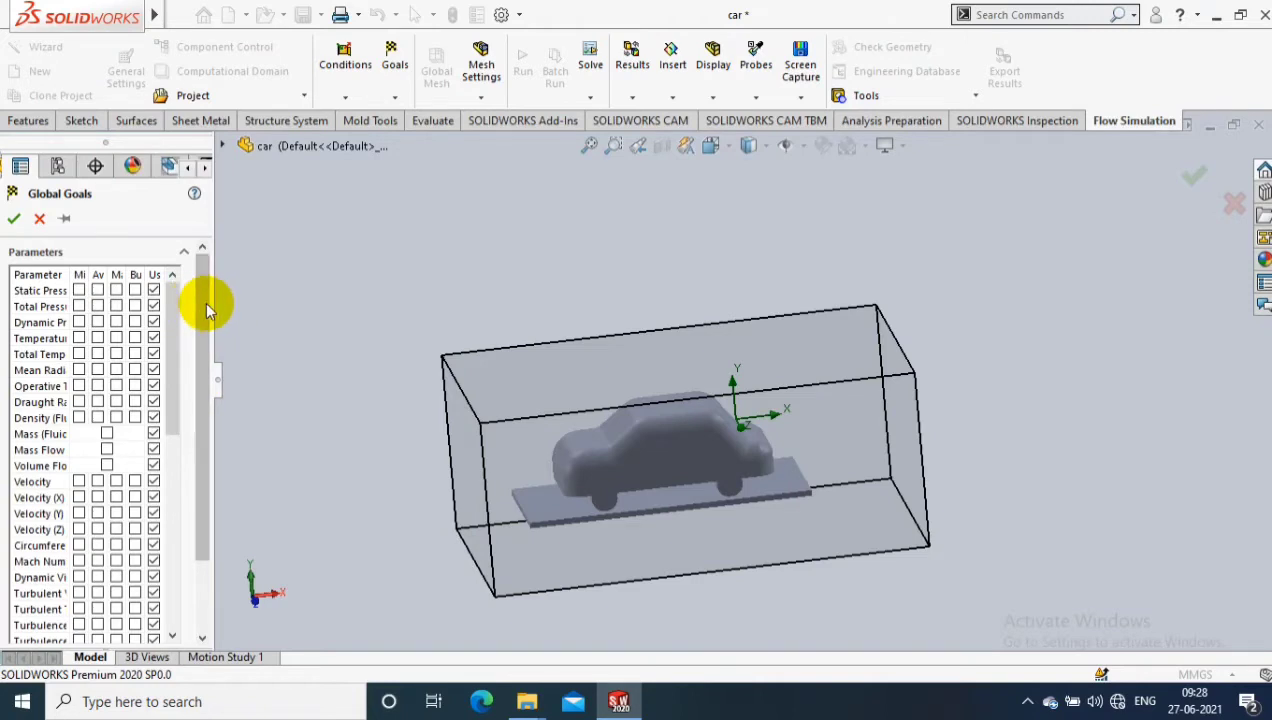
click(102, 487)
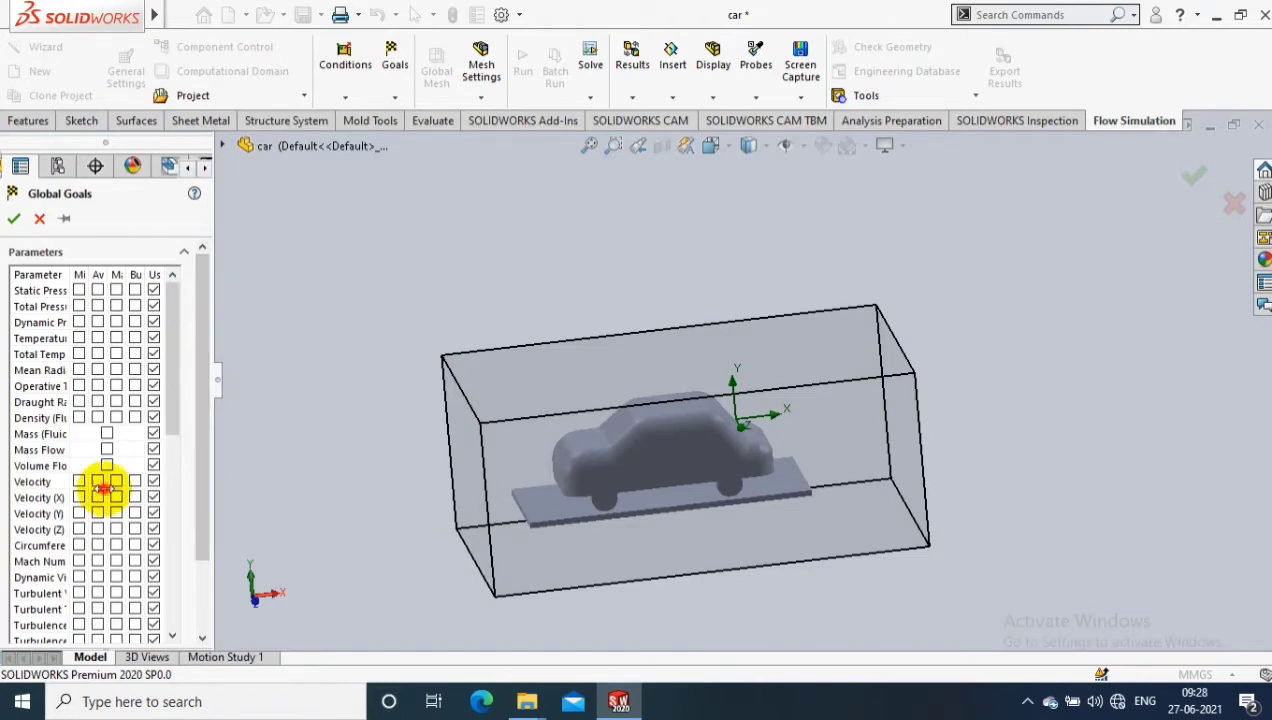
scroll(102, 487, down, 3)
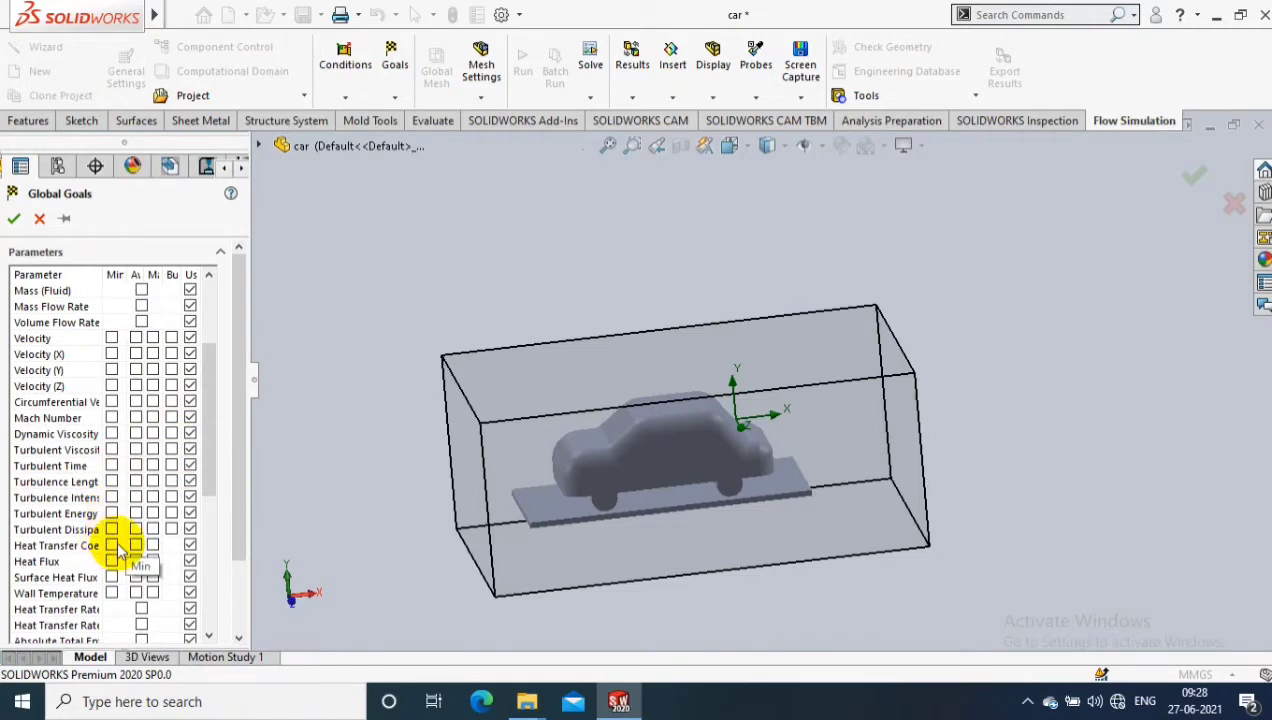
scroll(218, 420, down, 1)
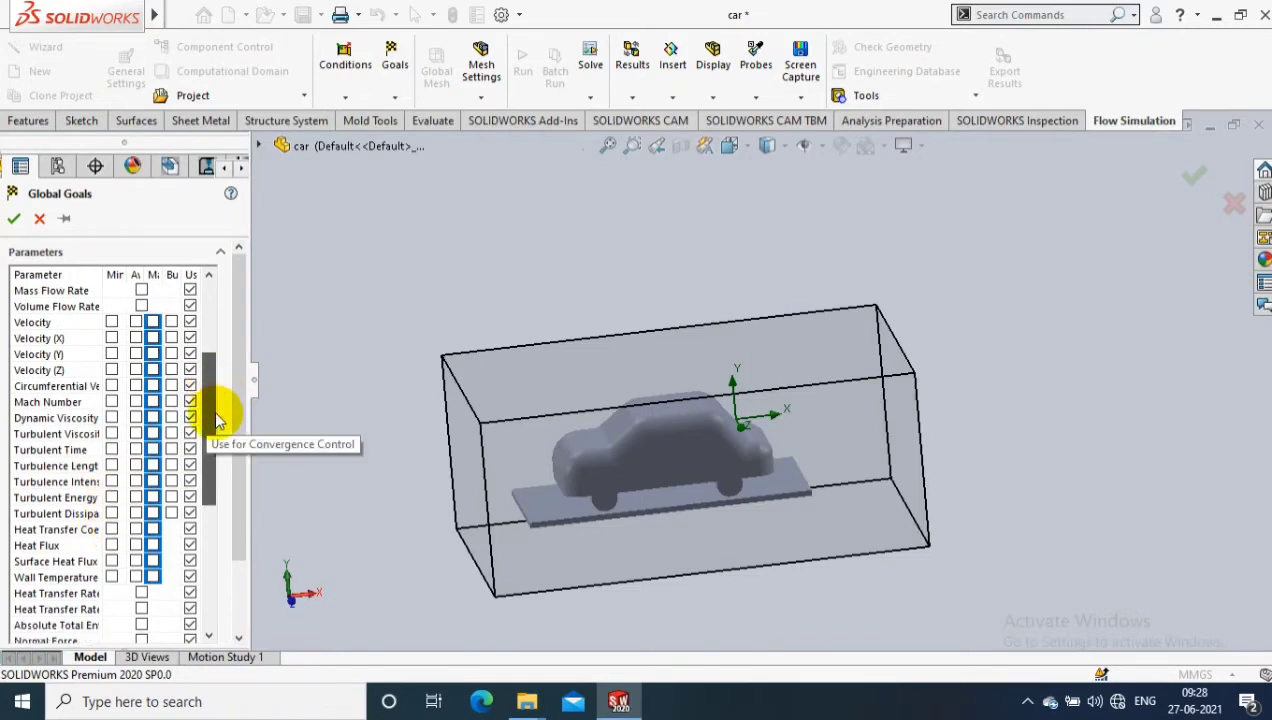
scroll(218, 420, down, 3)
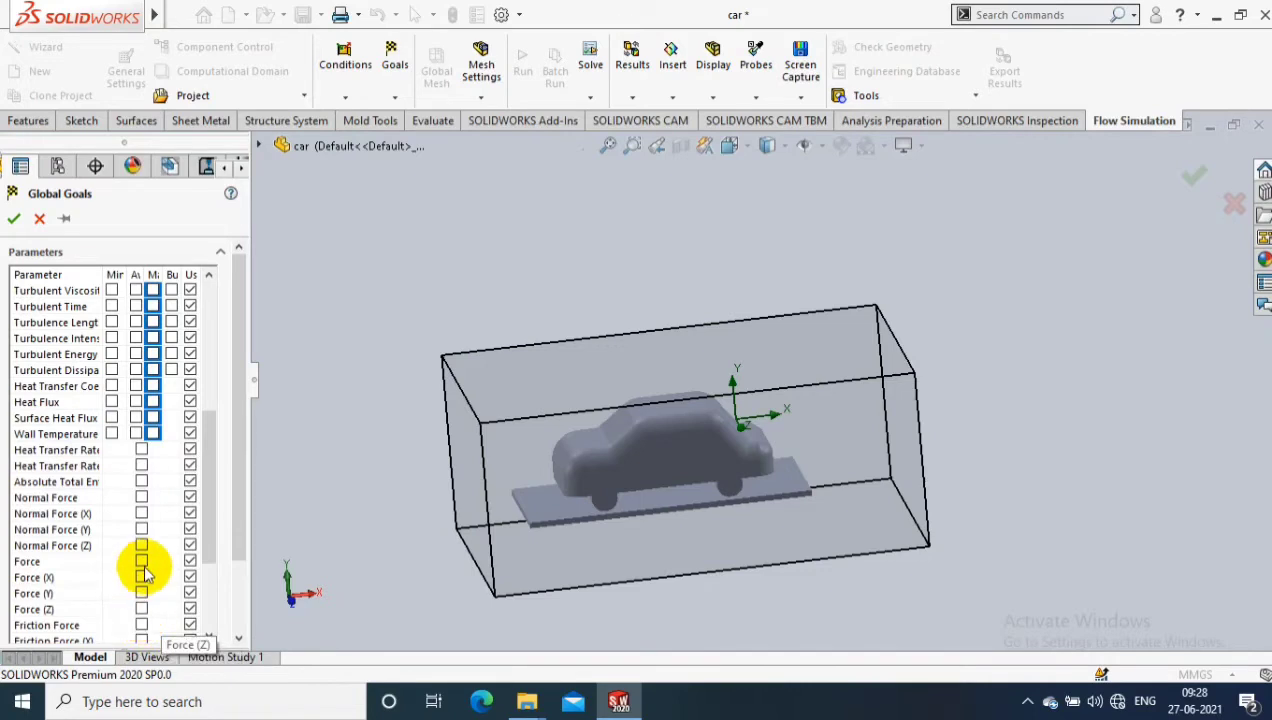
click(141, 513)
click(141, 530)
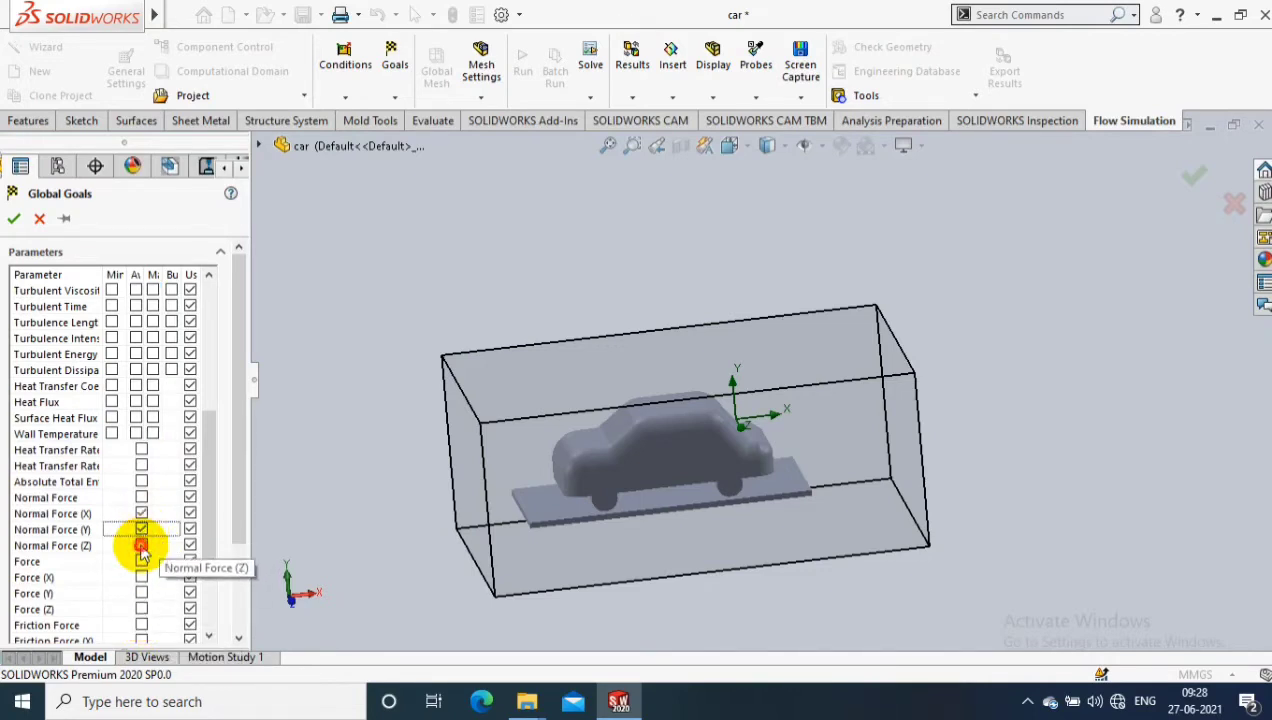
click(141, 546)
Step: Tick average Friction Force X and Y as goals
scroll(130, 588, down, 1)
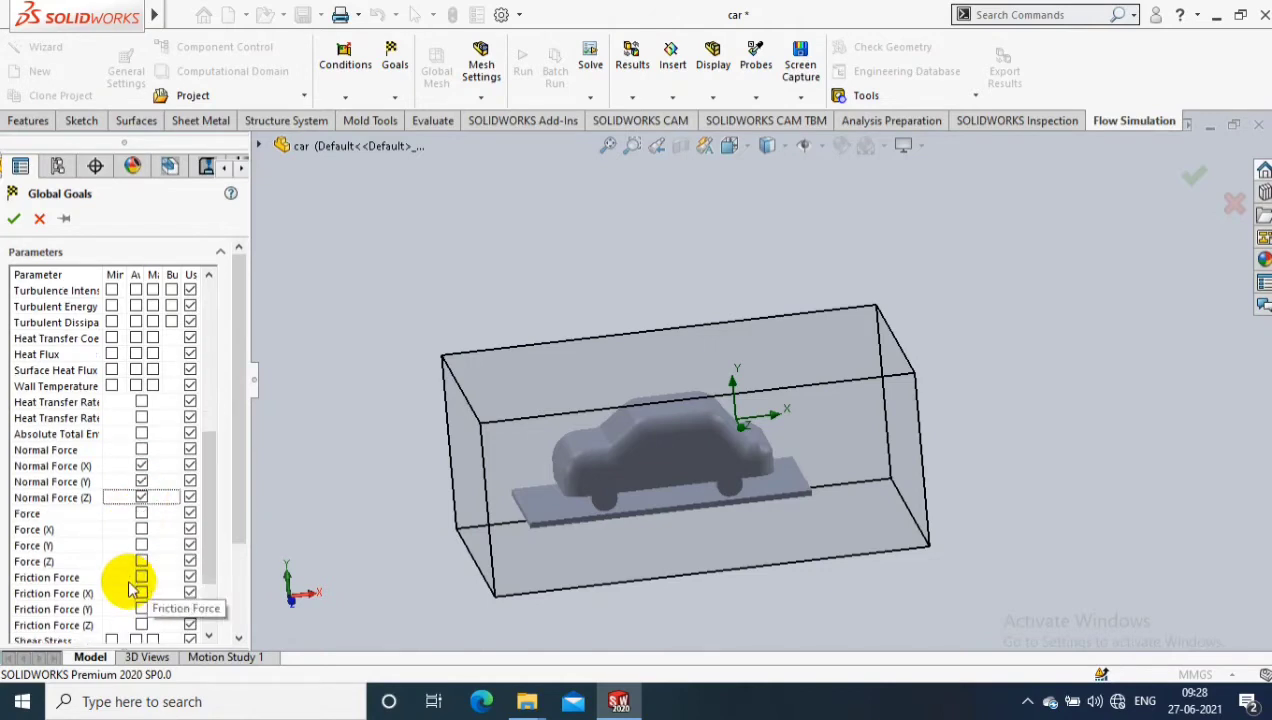
scroll(130, 590, down, 2)
scroll(133, 592, down, 1)
click(142, 483)
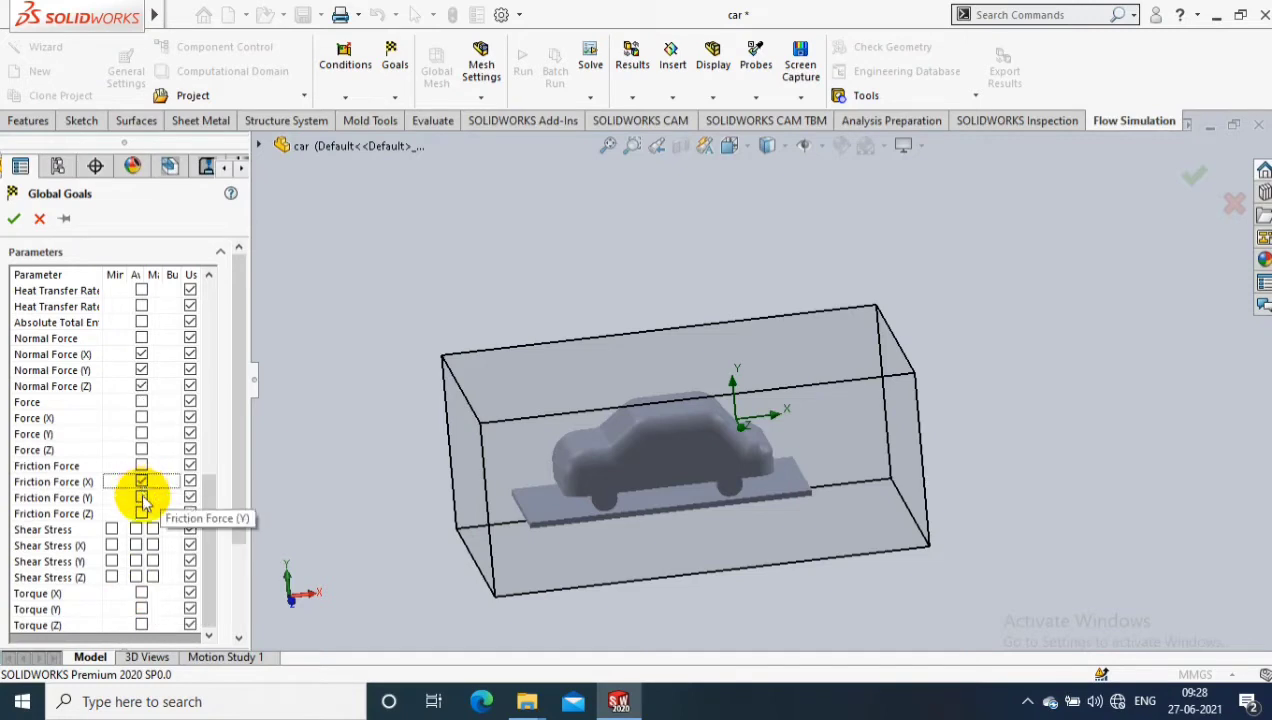
click(142, 497)
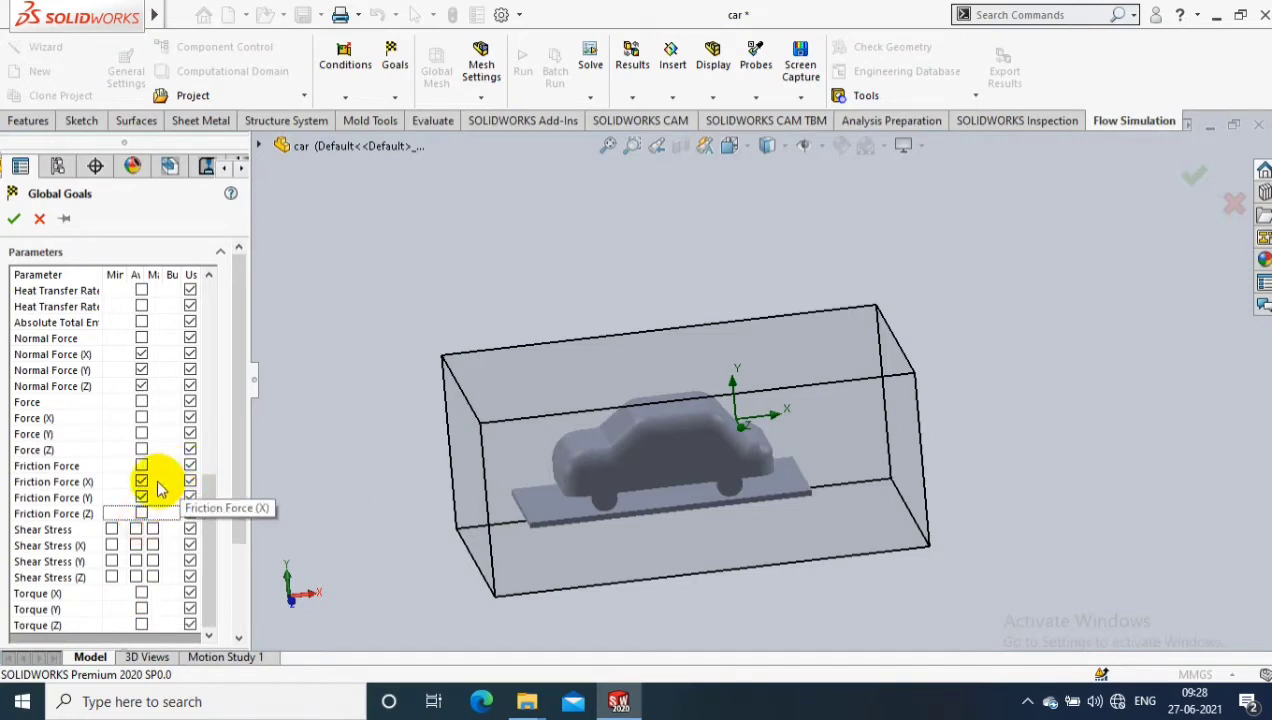
Step: Tick average Velocity X, Y and Z and create the global goals
scroll(160, 470, up, 3)
scroll(143, 436, up, 4)
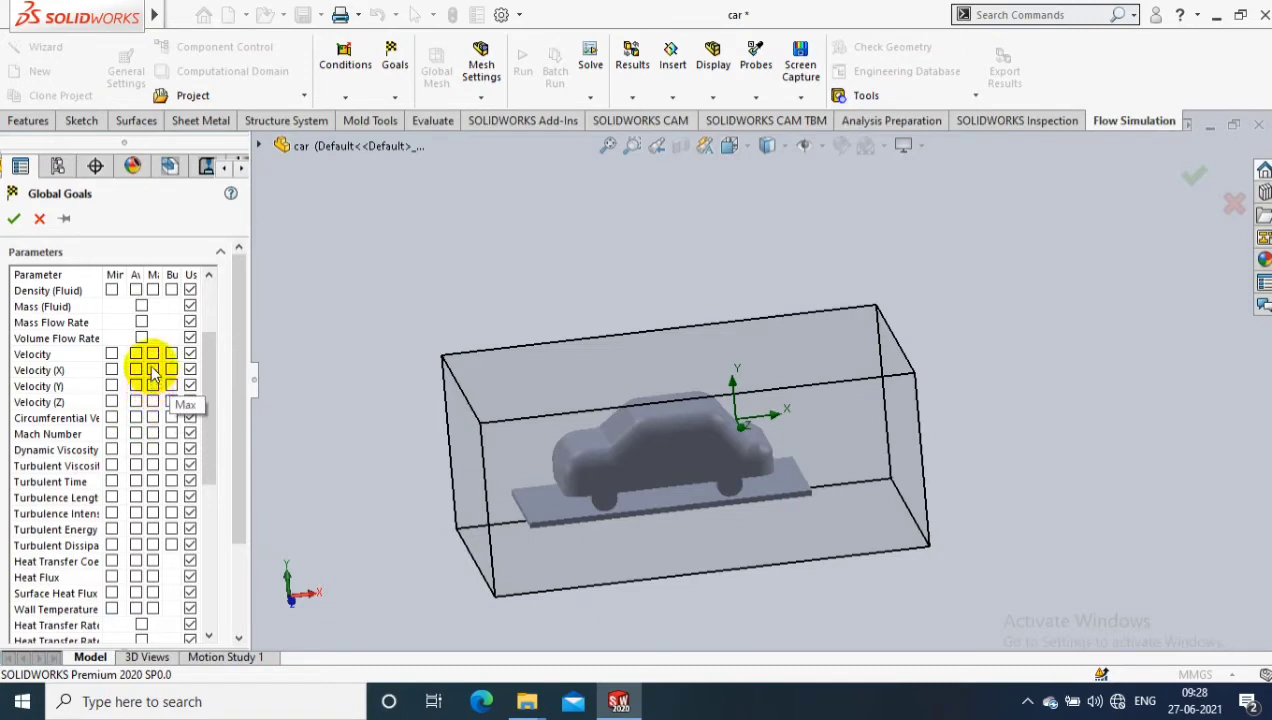
scroll(147, 400, up, 1)
click(136, 402)
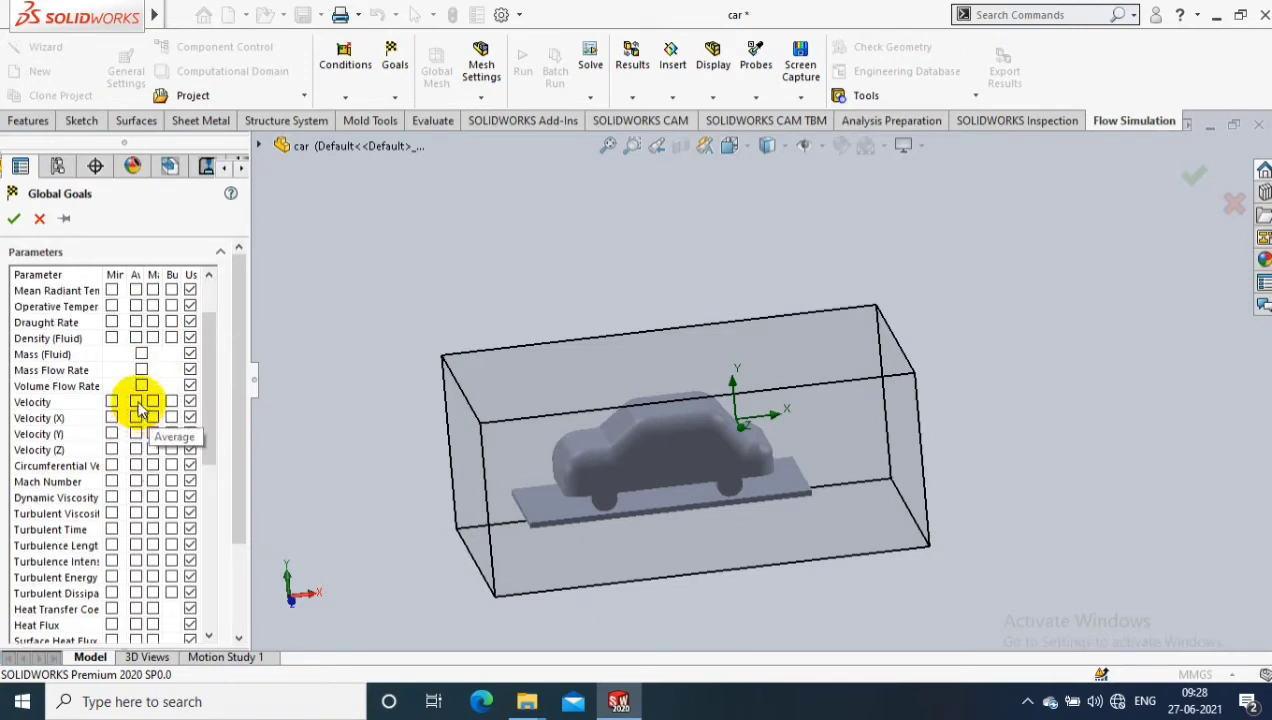
click(136, 418)
click(136, 434)
click(136, 450)
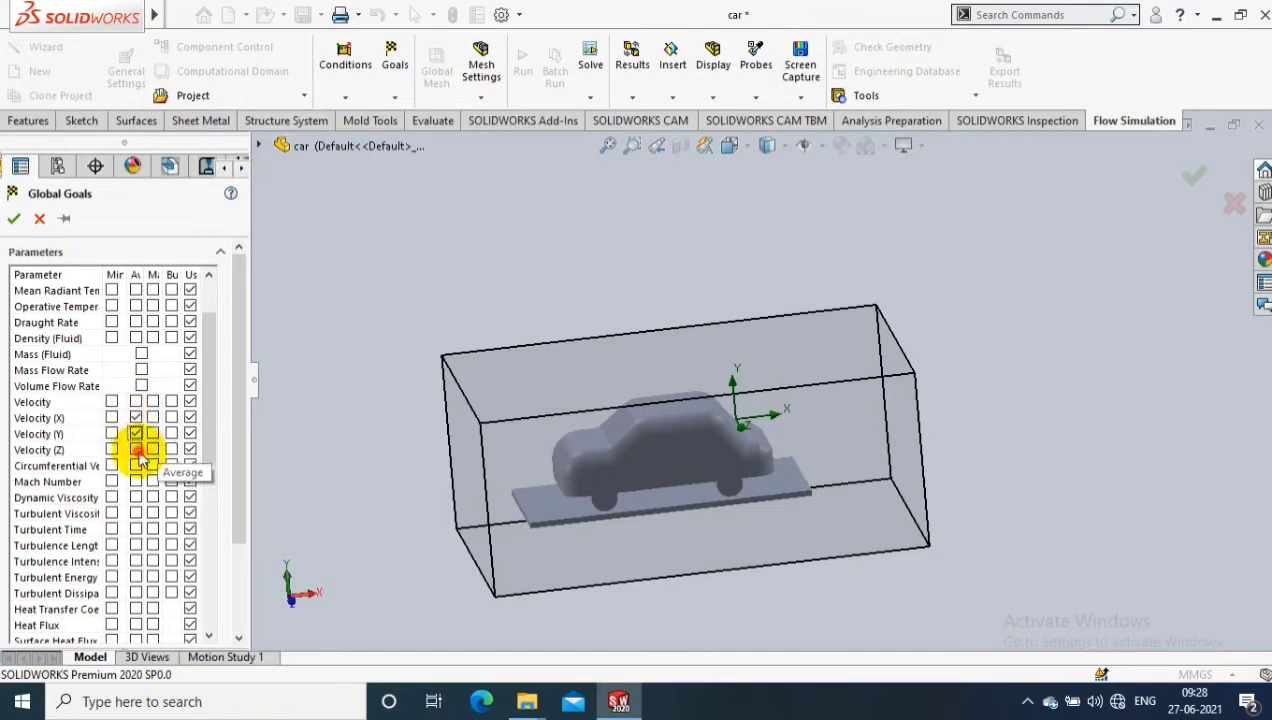
click(18, 222)
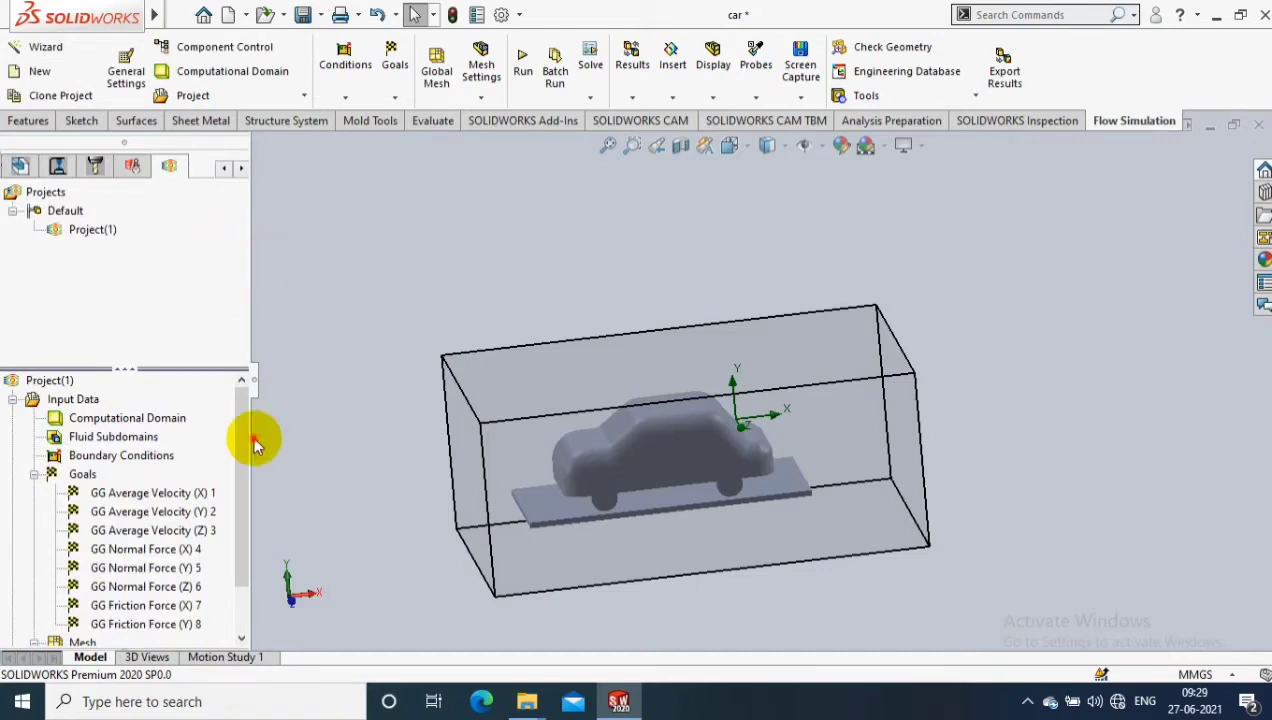
drag(253, 440, 256, 488)
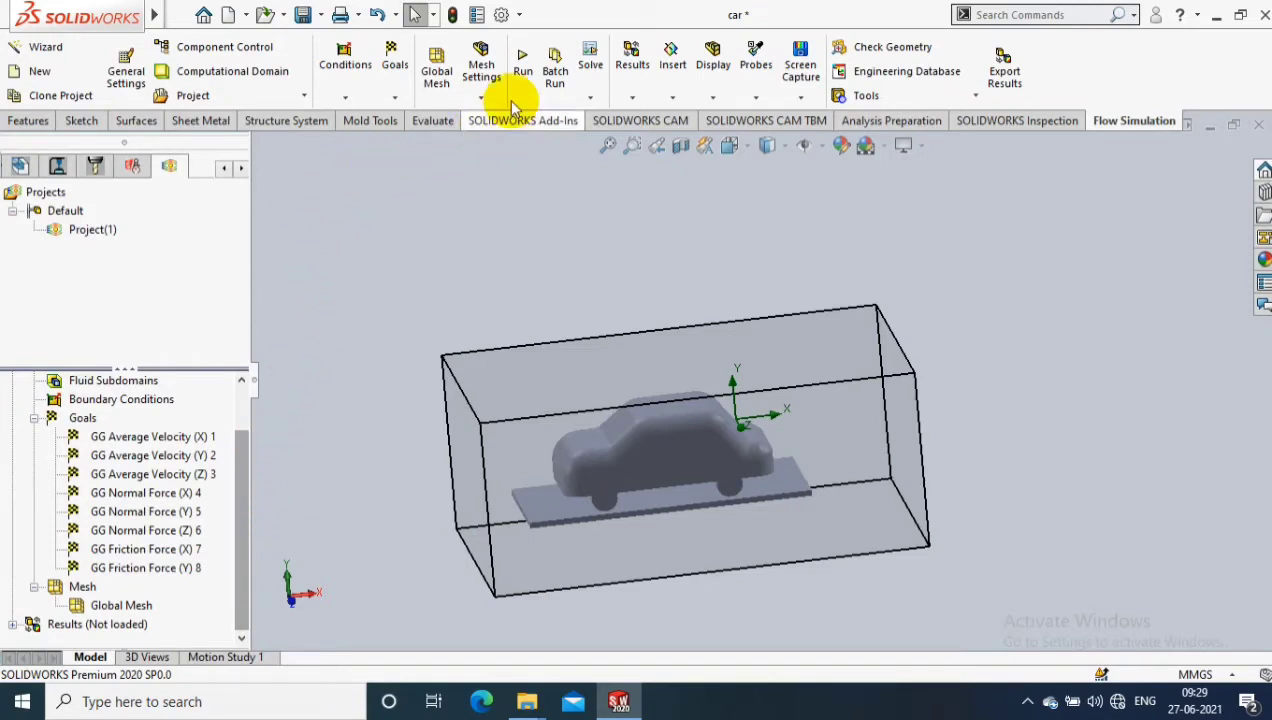
Step: Run a New calculation of Project(1)
click(522, 65)
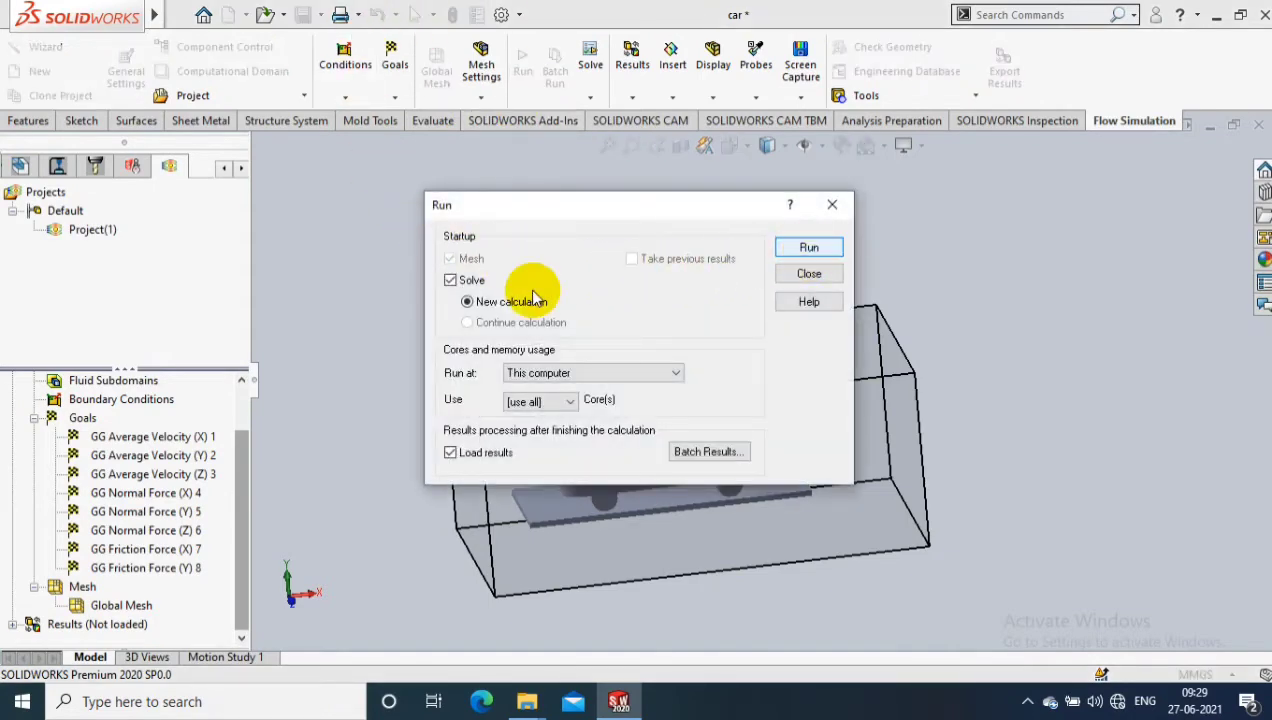
key(Return)
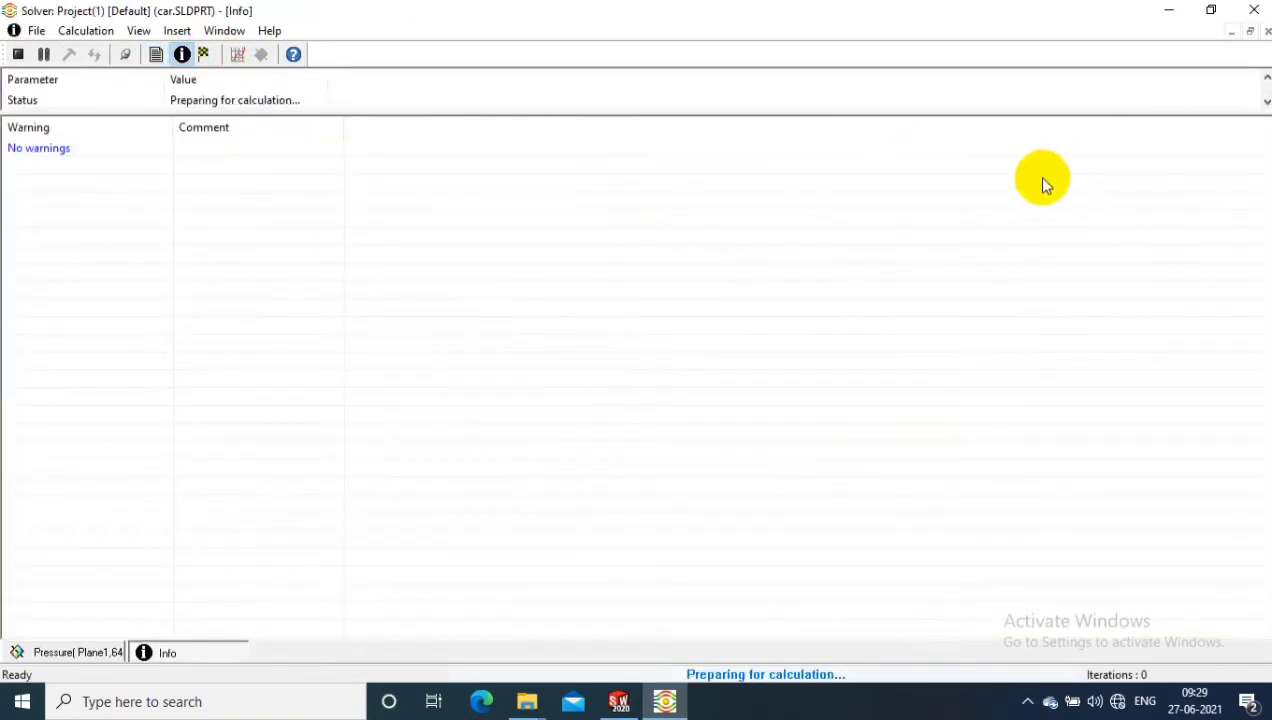
Step: Watch the Solver window until it finishes after 57 iterations, then minimize it
click(619, 701)
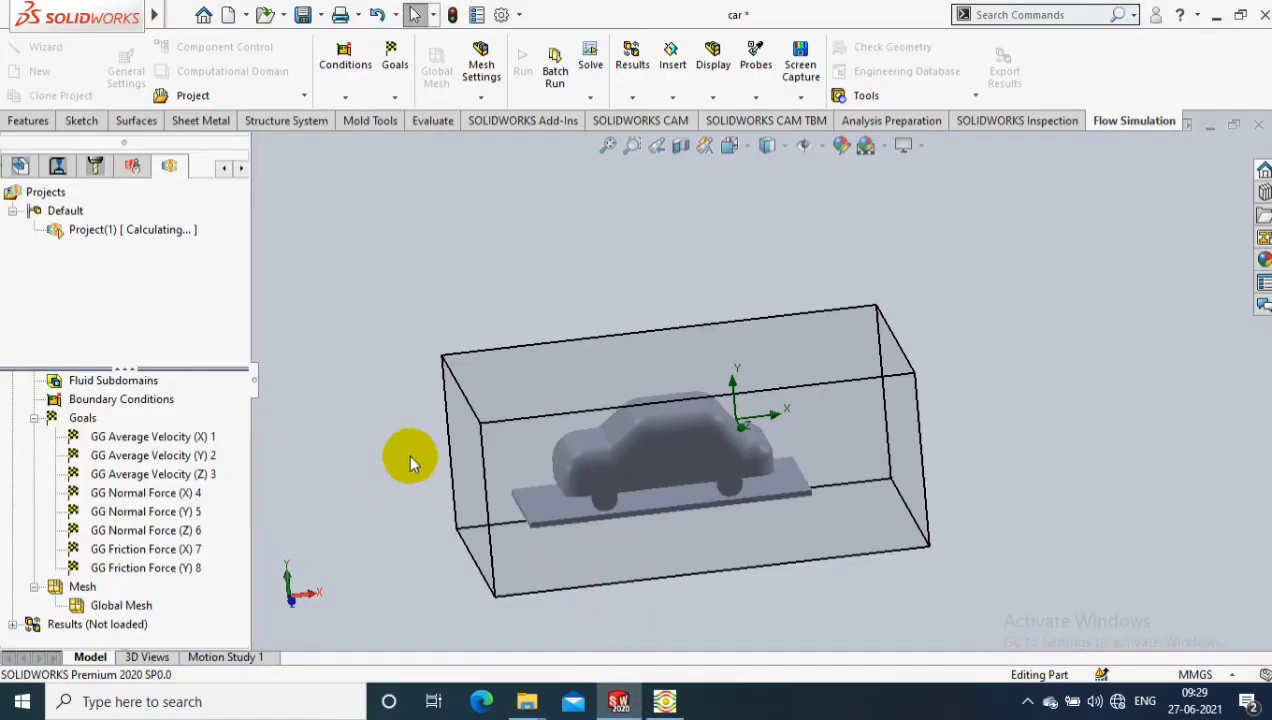
scroll(125, 400, up, 1)
click(118, 418)
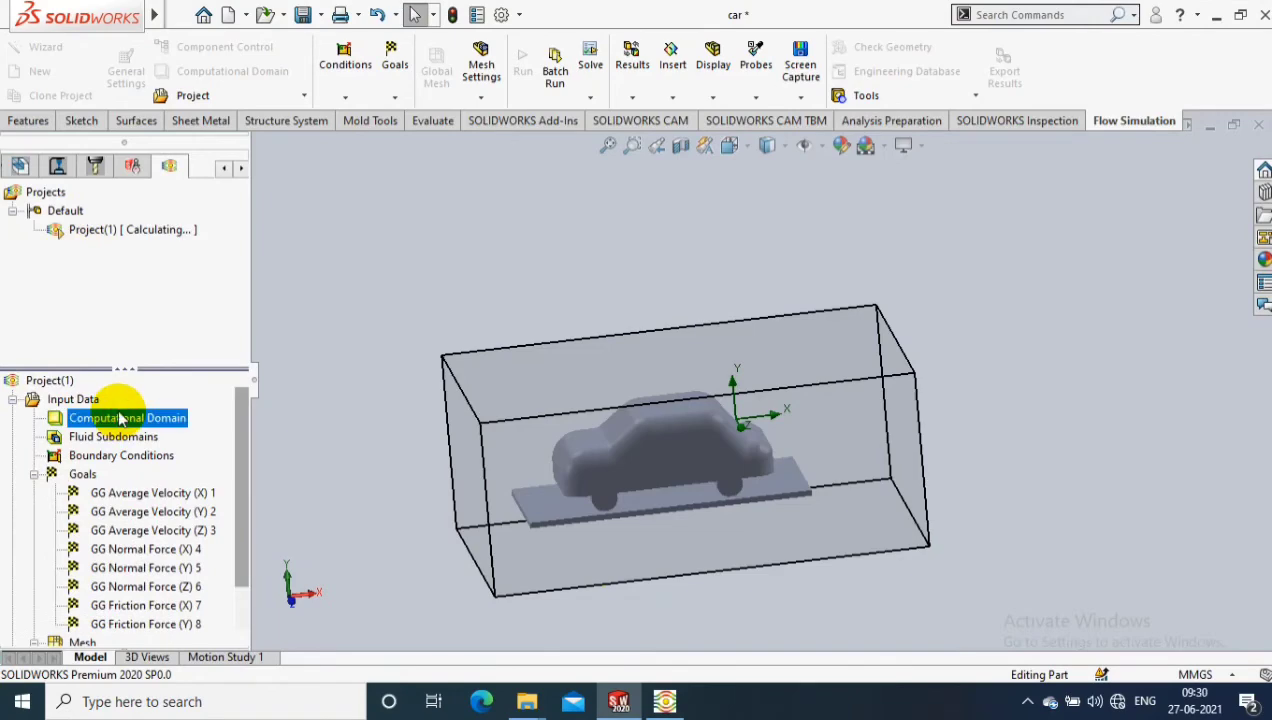
click(665, 700)
click(1207, 9)
drag(809, 326, 647, 138)
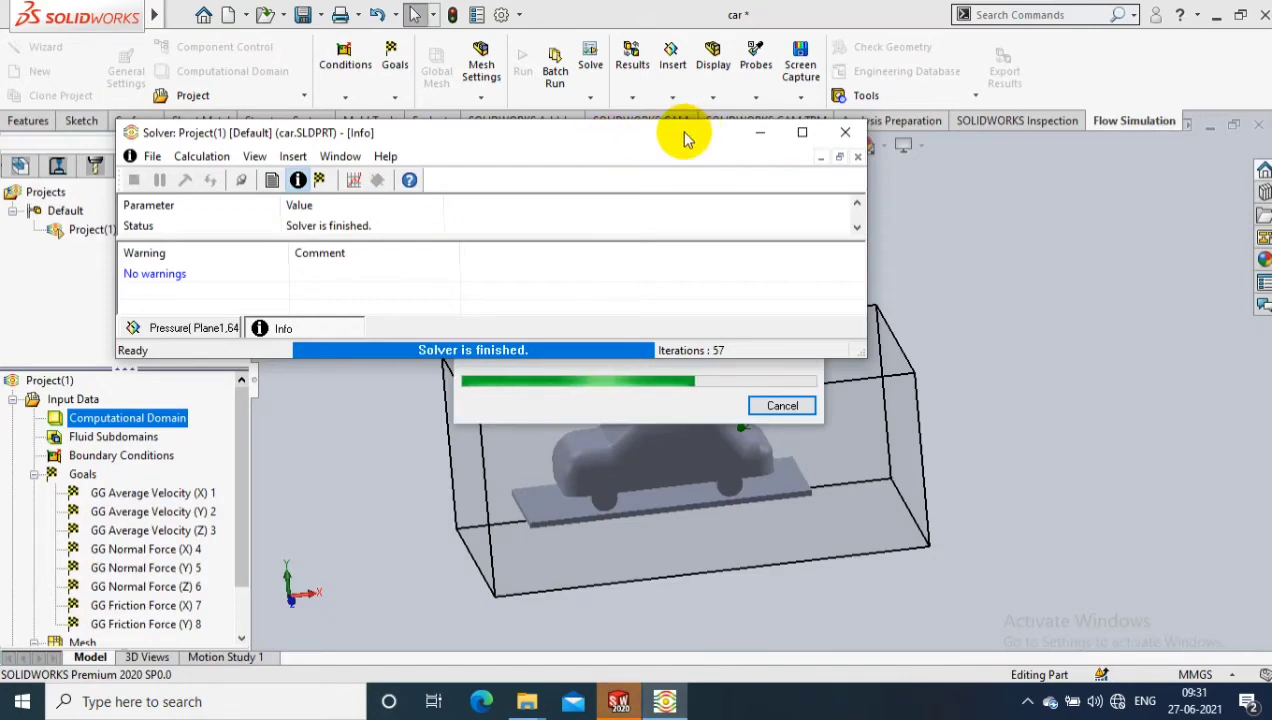
drag(673, 136, 759, 222)
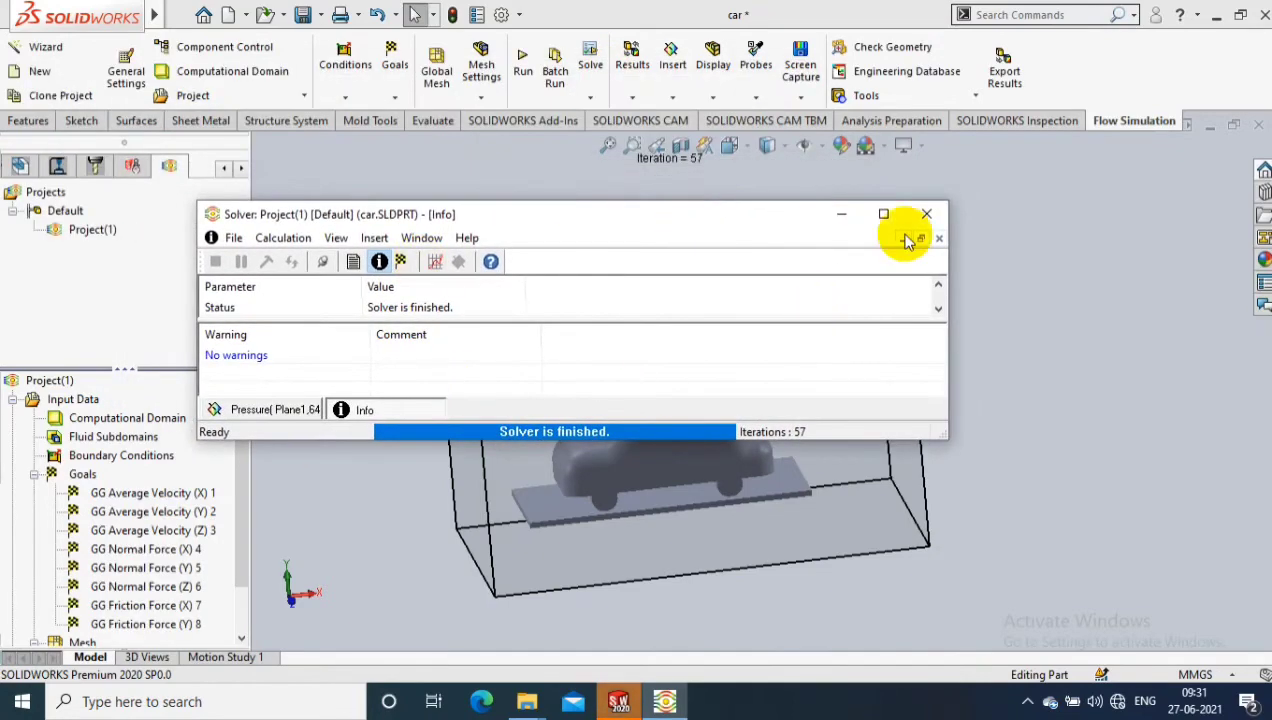
click(841, 213)
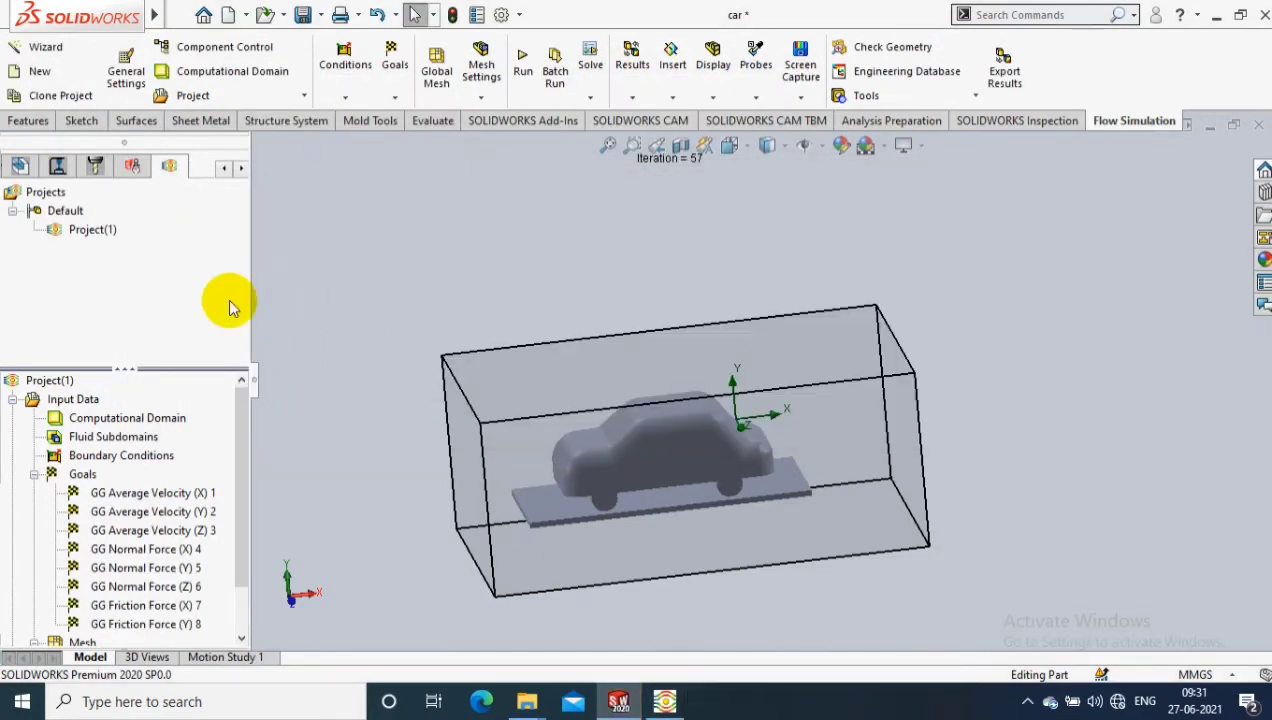
click(245, 394)
Step: Expand Results (2.fld) in the analysis tree and bring up the Cut Plots Insert option
drag(247, 394, 236, 470)
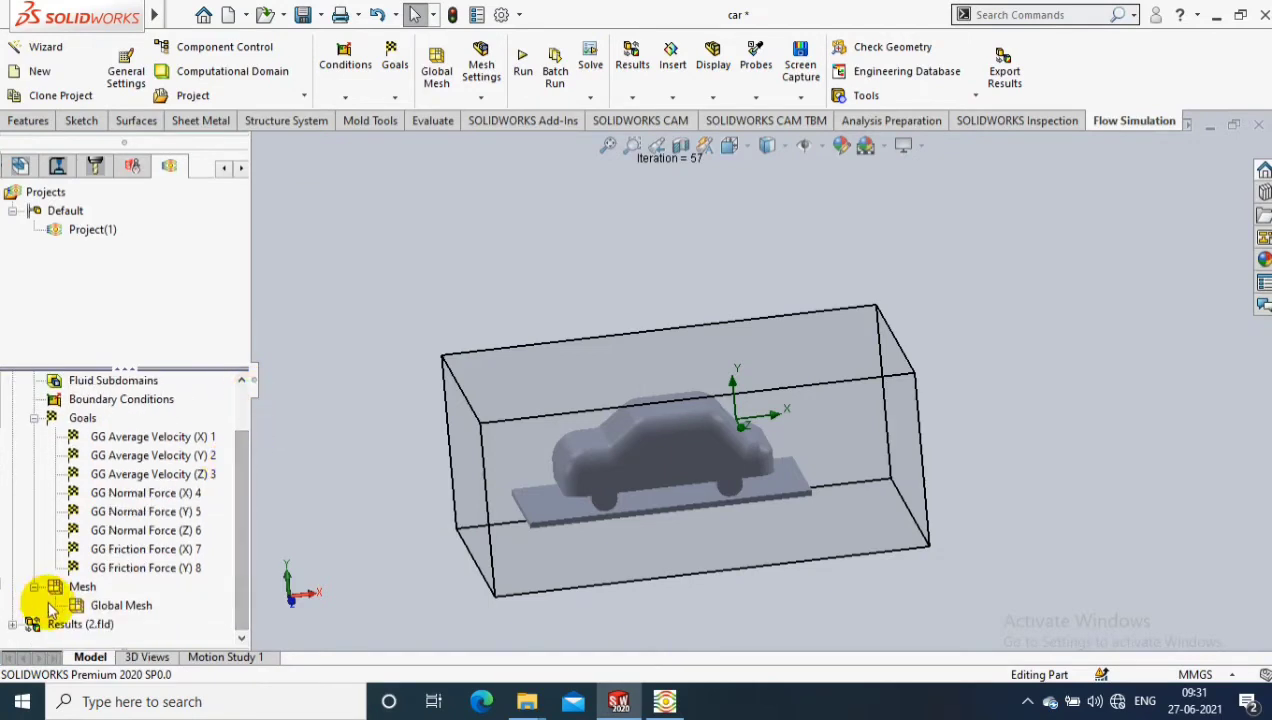
click(12, 623)
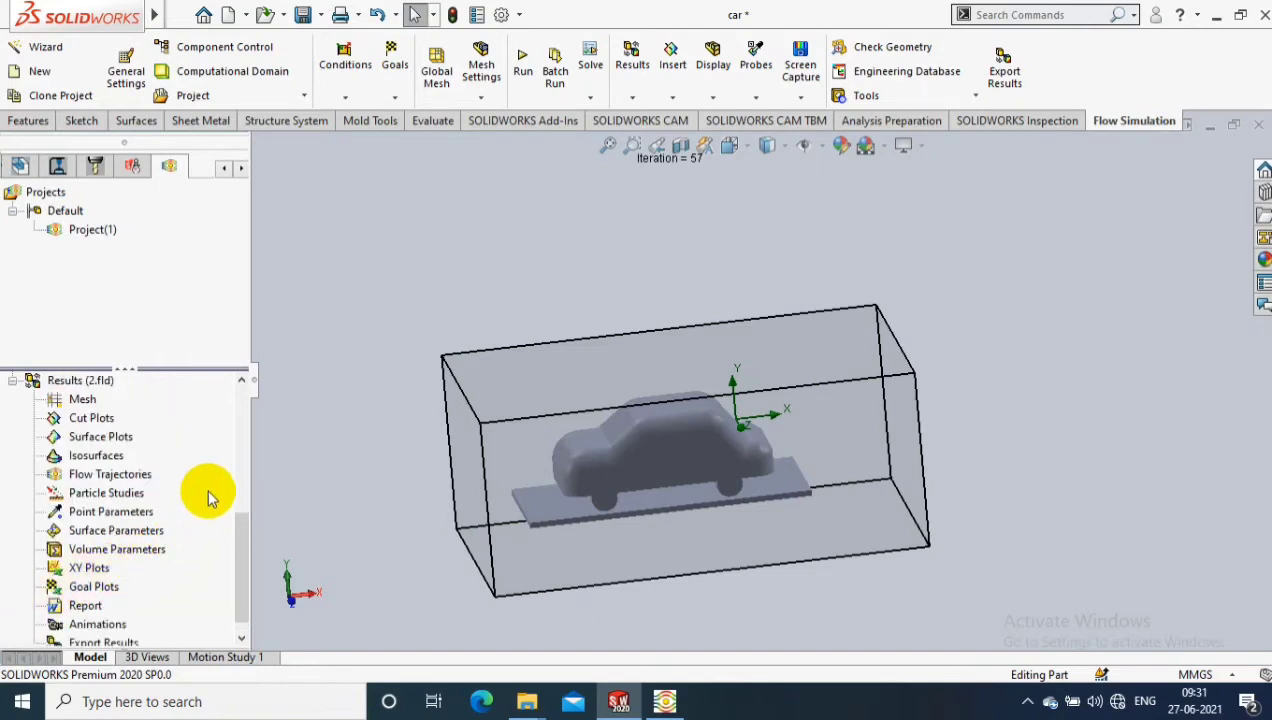
right_click(93, 419)
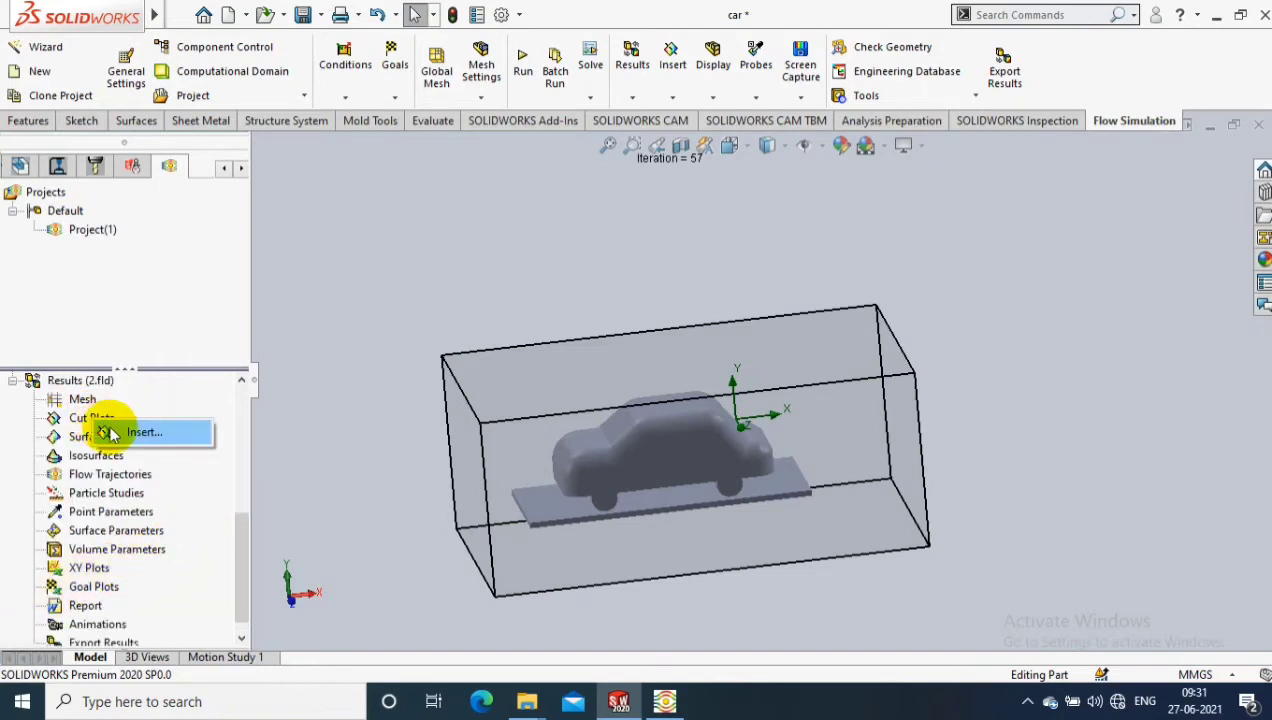
Step: Insert a cut plot on the Front Plane at 0.069368169 m offset
click(112, 432)
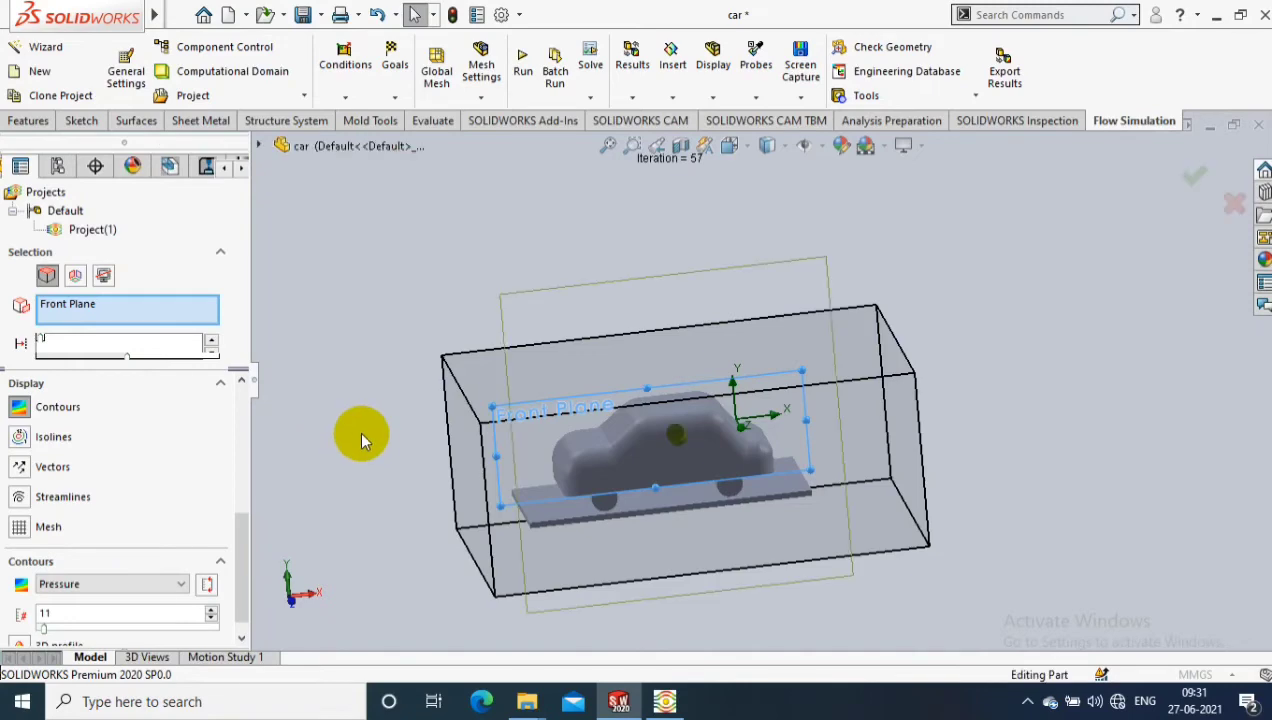
key(Left)
key(Left)
key(Left)
key(Left)
key(Left)
key(Left)
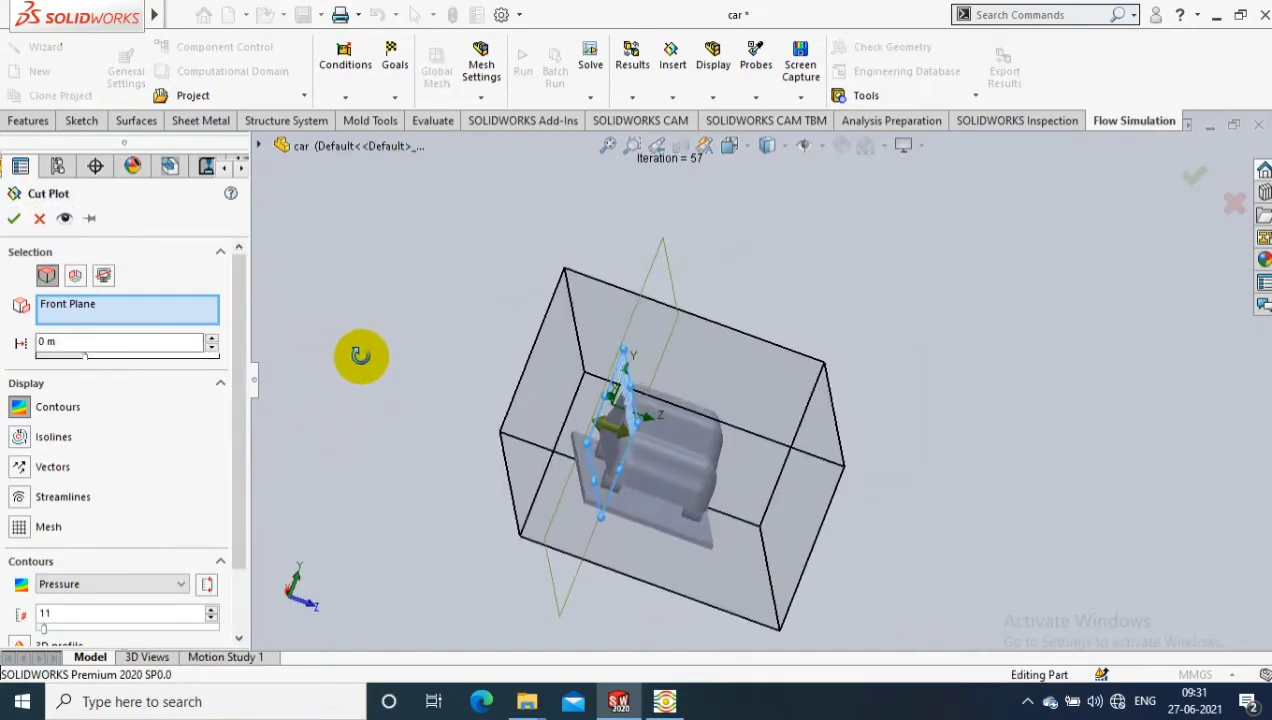
key(Up)
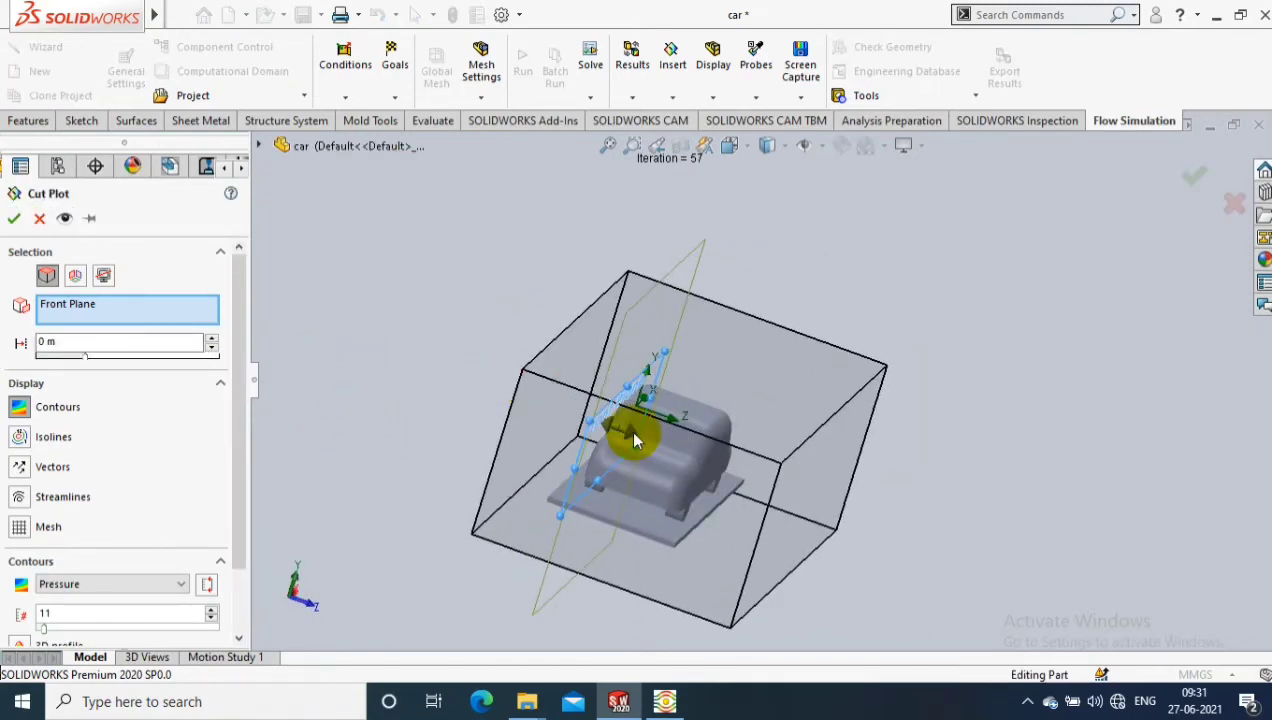
mouse_move(648, 432)
mouse_down()
mouse_move(688, 458)
mouse_move(659, 452)
mouse_move(668, 462)
mouse_move(665, 449)
mouse_up()
mouse_move(404, 428)
middle_down()
mouse_move(449, 454)
mouse_move(463, 482)
mouse_move(418, 445)
middle_up()
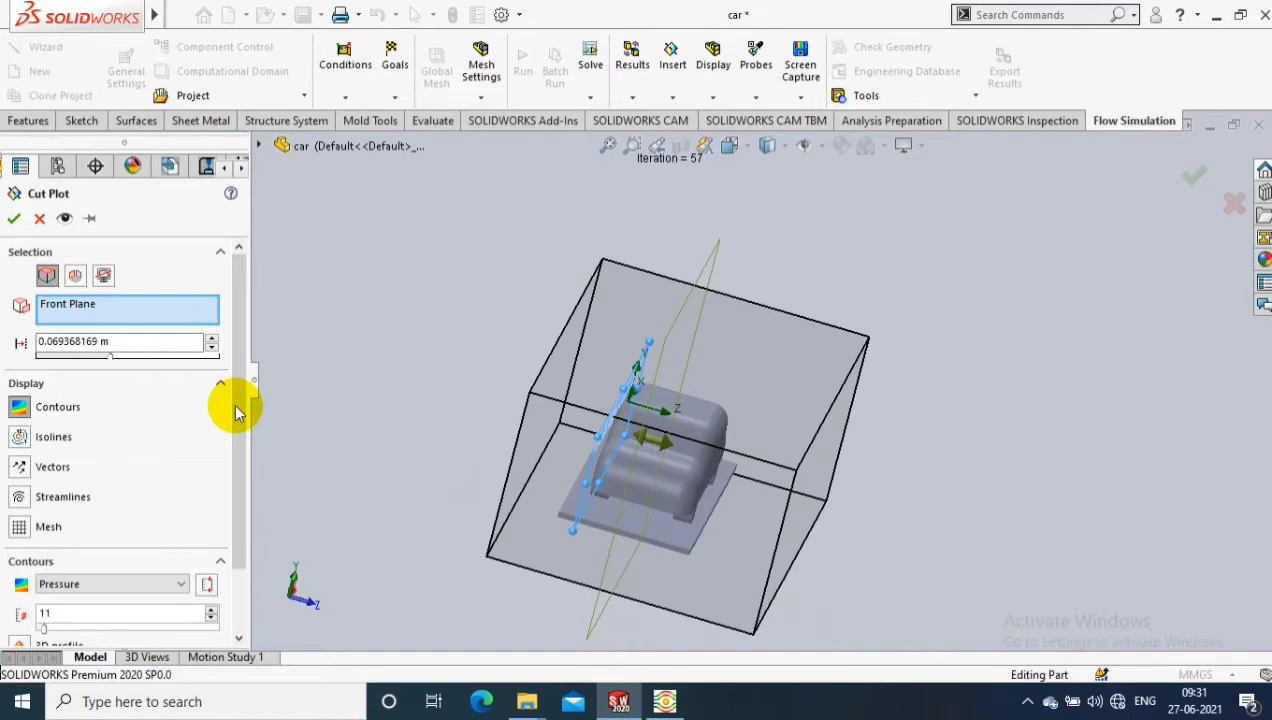
Step: Show the cut plot as pressure isolines without contours and confirm Cut Plot 1
click(20, 440)
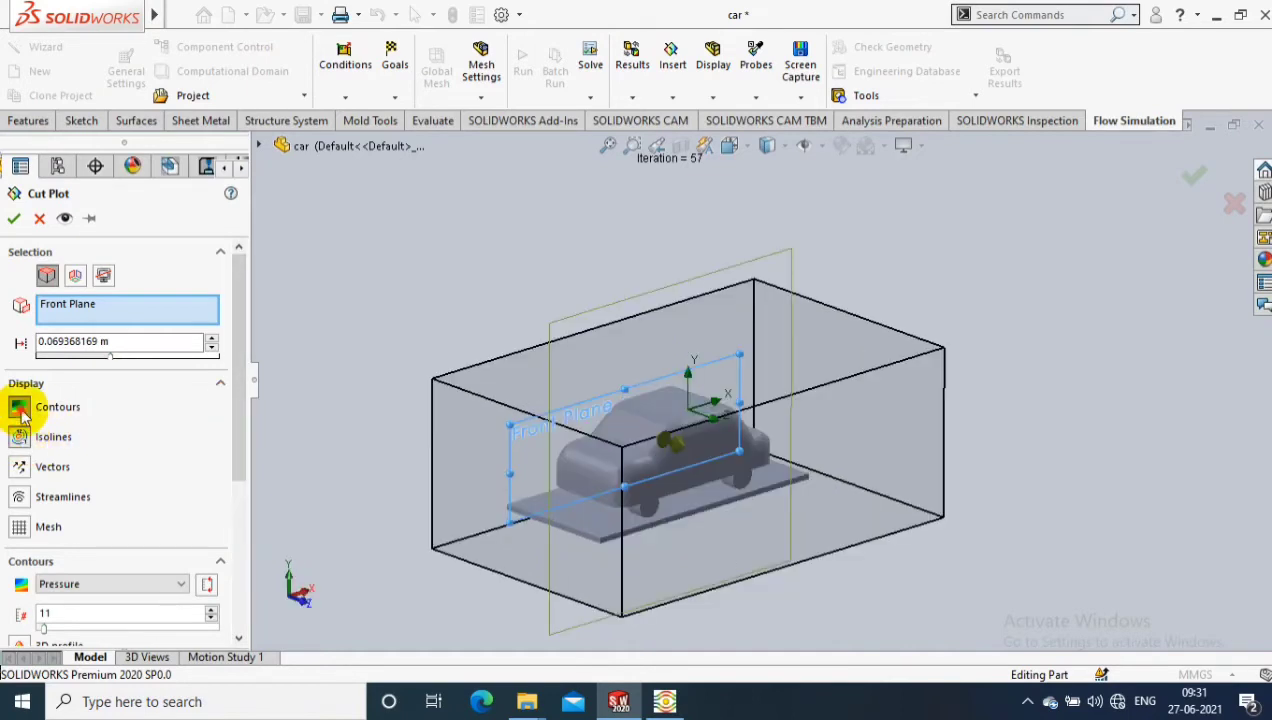
click(19, 407)
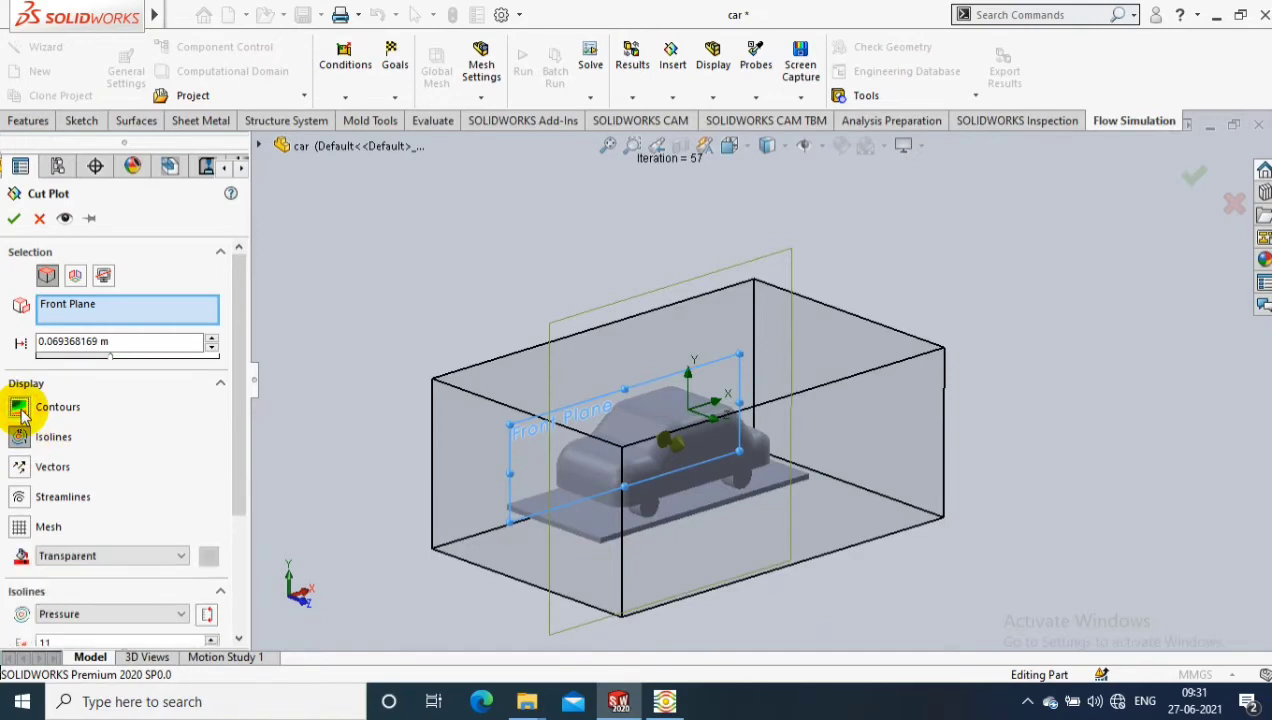
click(81, 327)
click(13, 218)
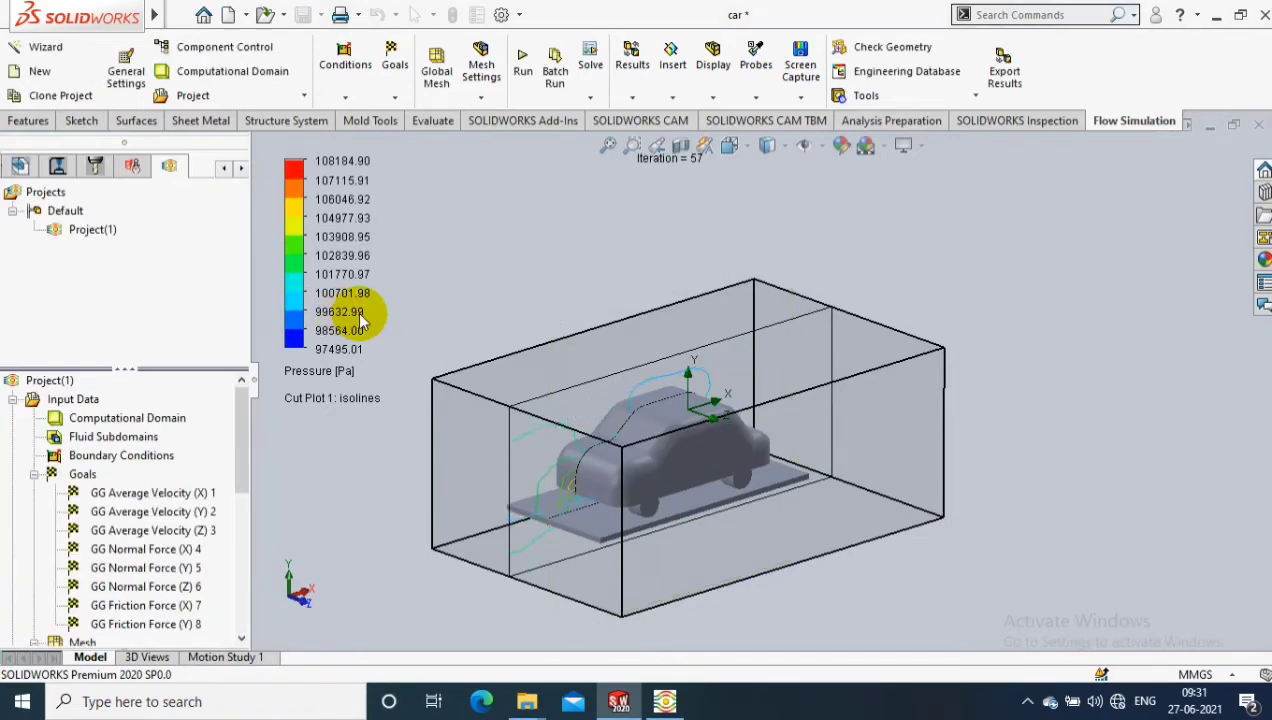
mouse_move(430, 327)
middle_down()
mouse_move(409, 321)
mouse_move(432, 321)
mouse_move(403, 277)
mouse_move(369, 318)
mouse_move(420, 295)
mouse_move(451, 310)
mouse_move(440, 318)
middle_up()
drag(240, 440, 243, 518)
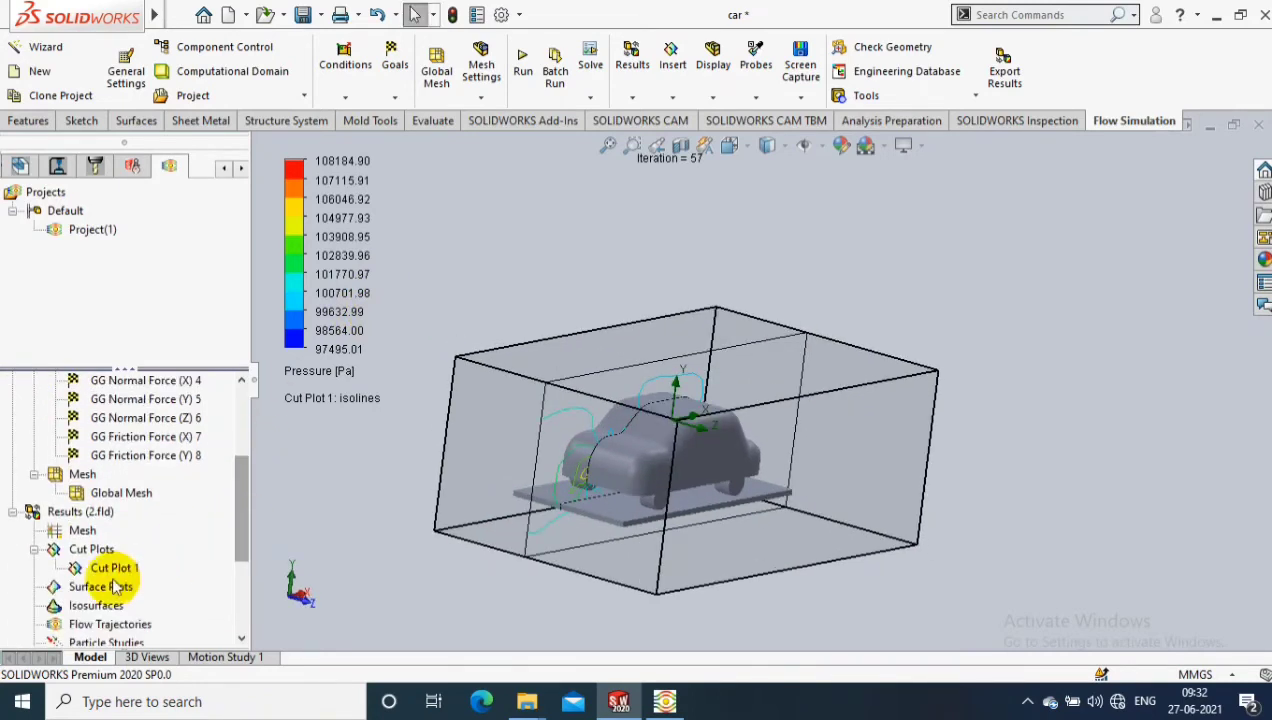
Step: Insert Surface Plot 1 using all faces of the car, then select Cut Plot 1
right_click(108, 588)
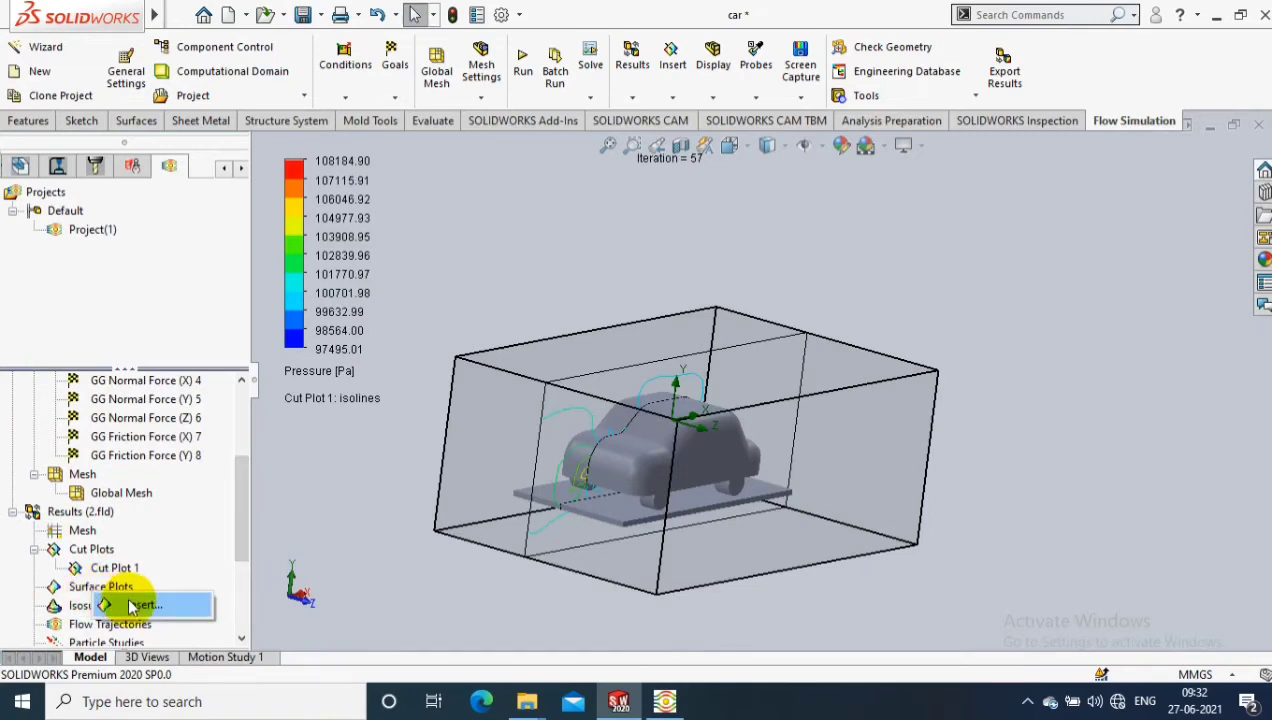
click(132, 605)
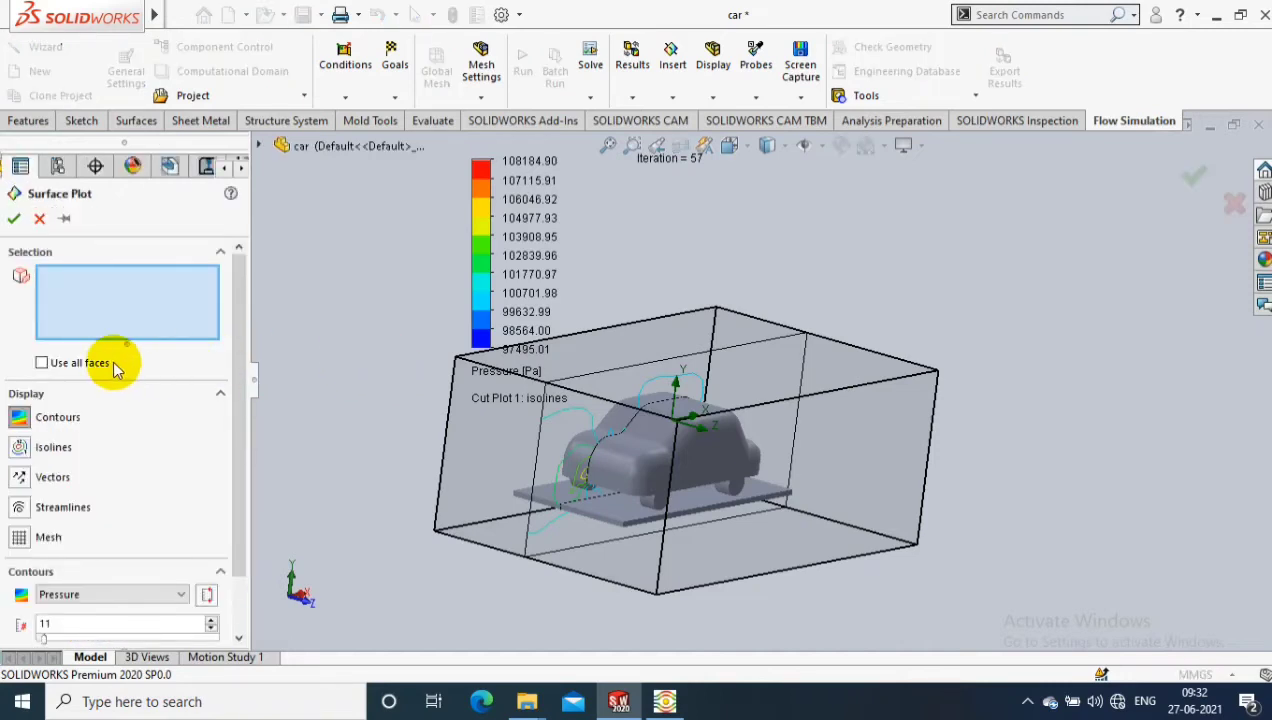
click(77, 364)
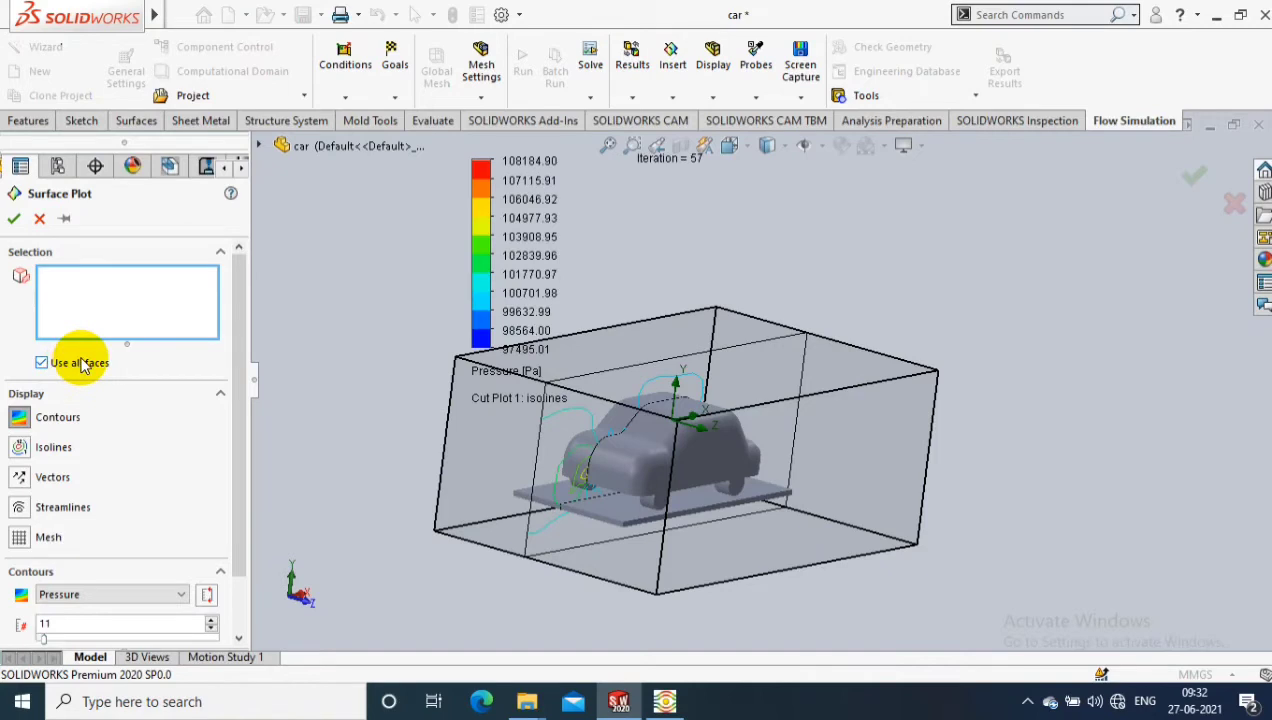
click(15, 219)
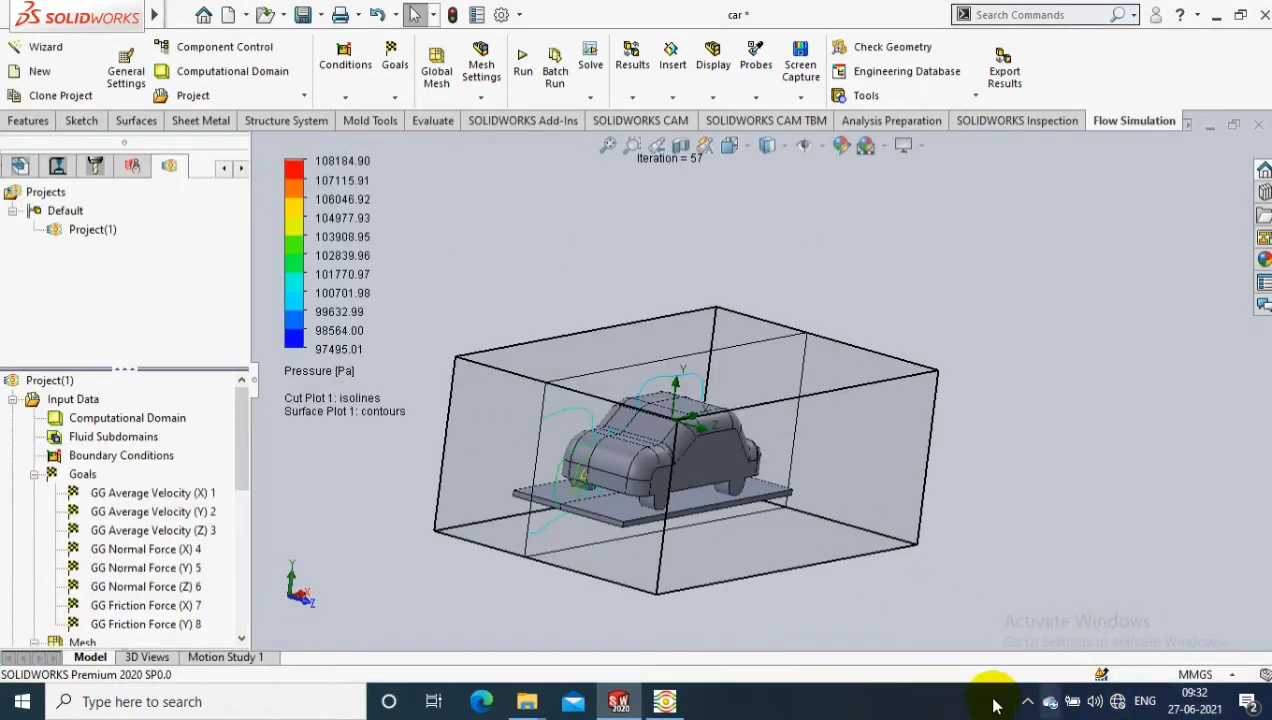
drag(243, 470, 238, 548)
click(112, 475)
Step: Edit Cut Plot 1 to enable filled pressure contours alongside the isolines
right_click(114, 477)
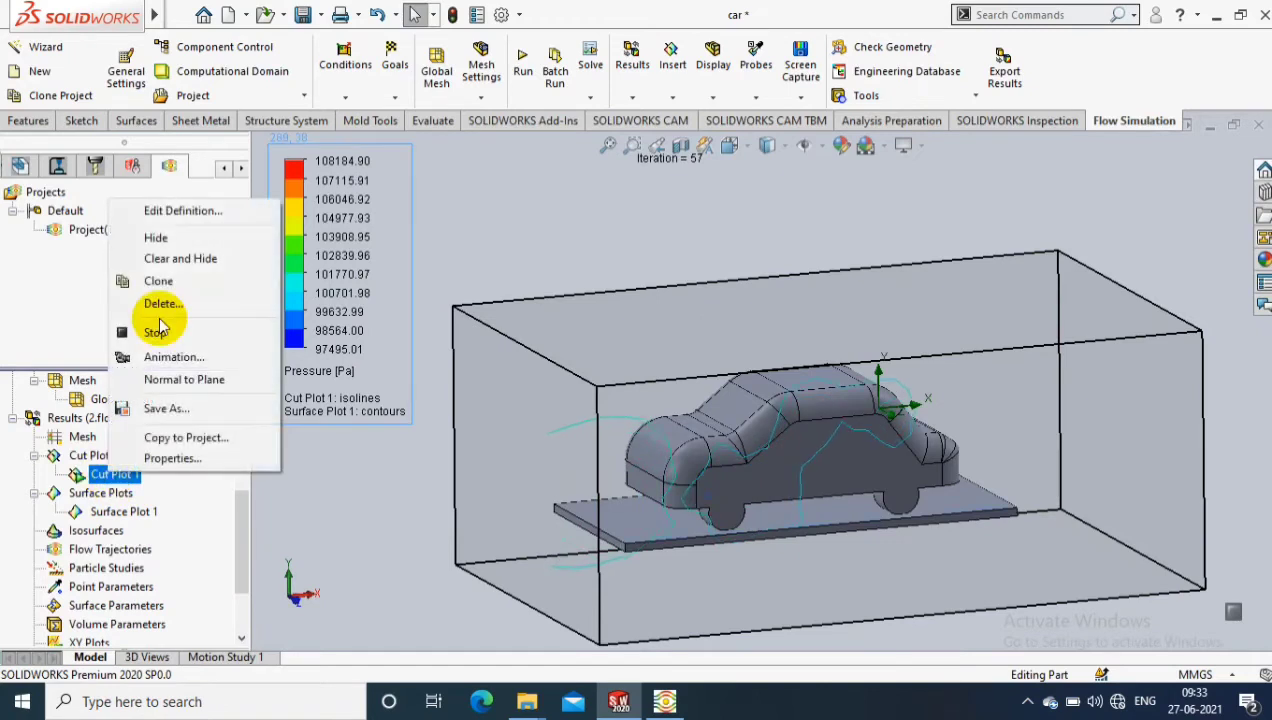
click(178, 212)
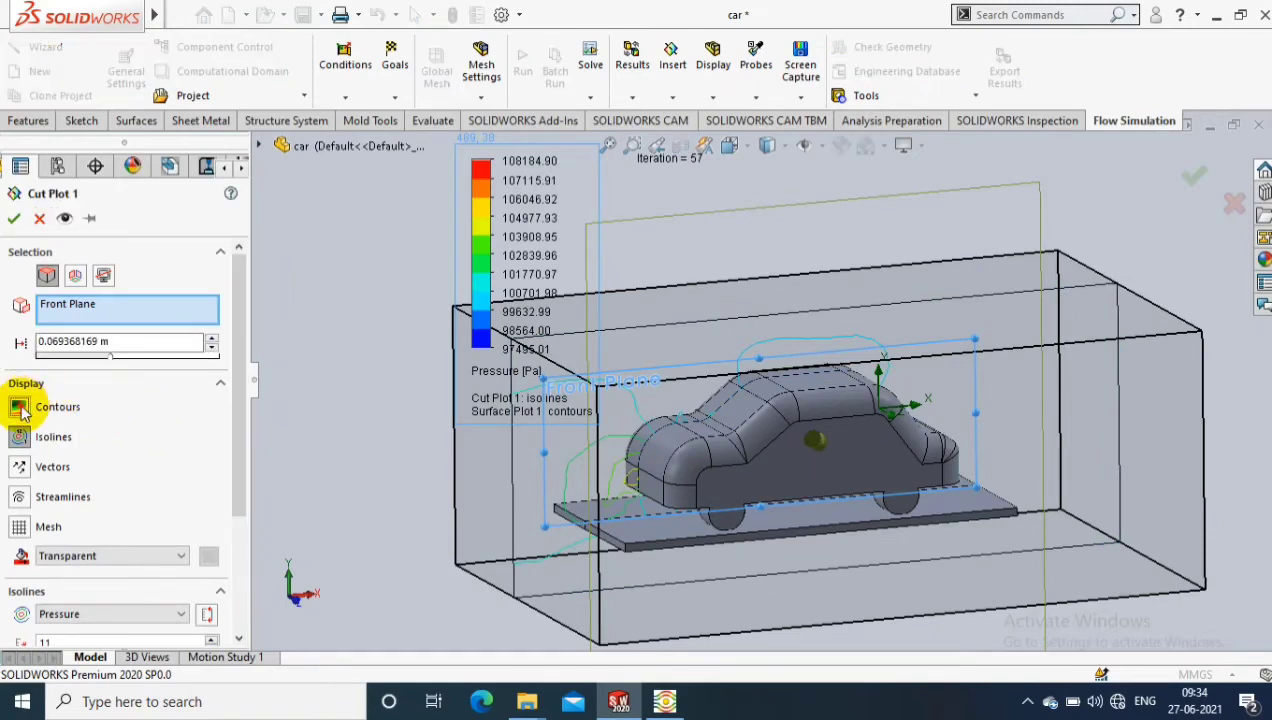
click(20, 407)
click(13, 220)
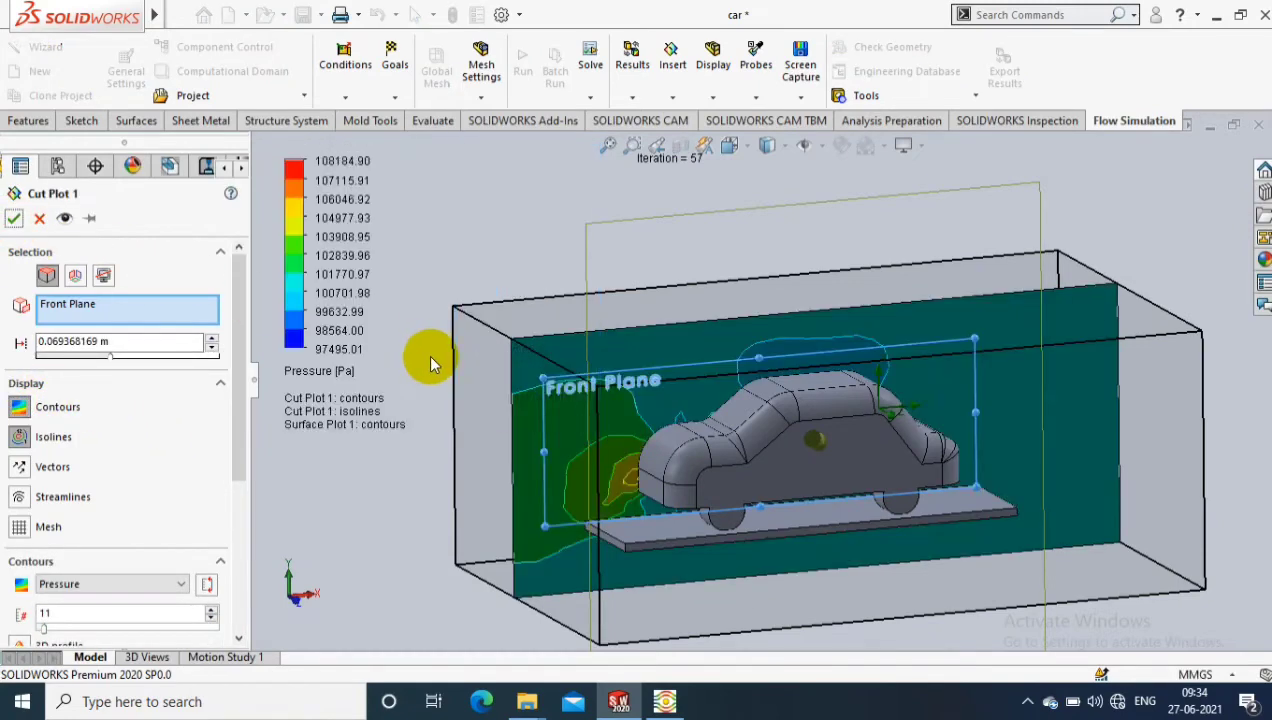
scroll(641, 485, down, 5)
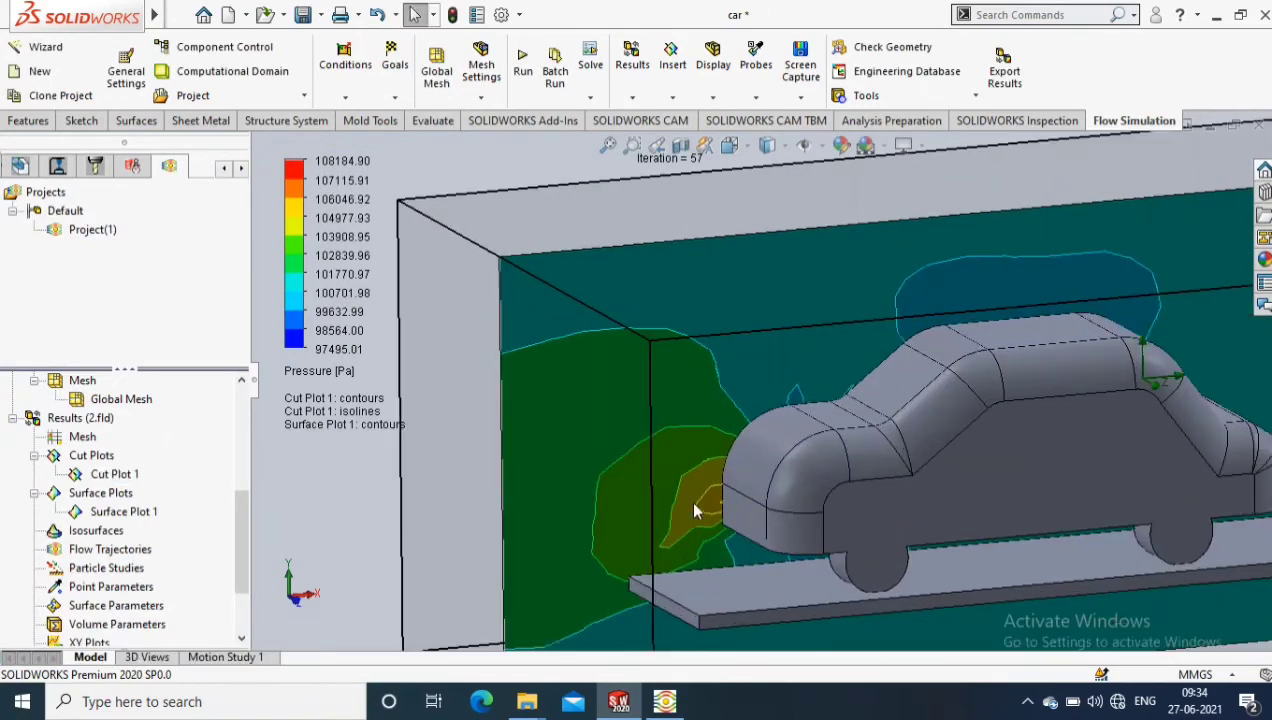
scroll(695, 505, down, 2)
scroll(697, 510, up, 5)
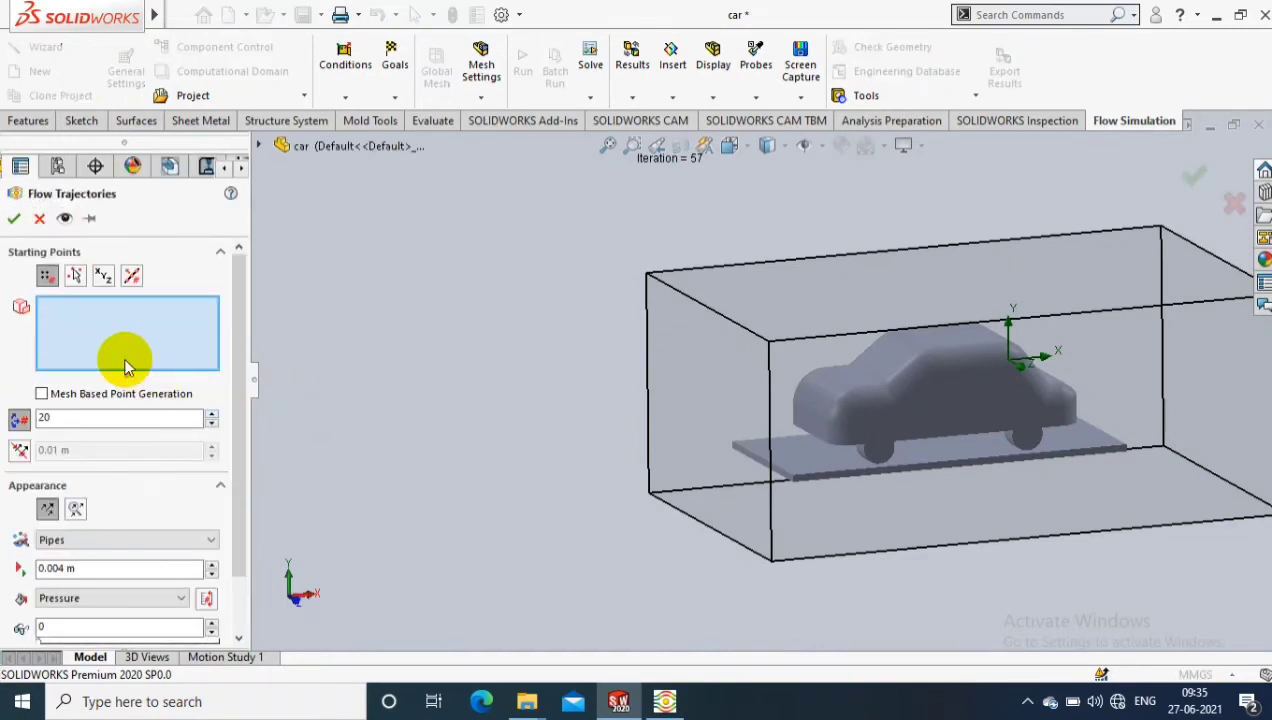
Step: Seed the flow trajectories from Right Plane offset to -0.444087714 m
click(257, 145)
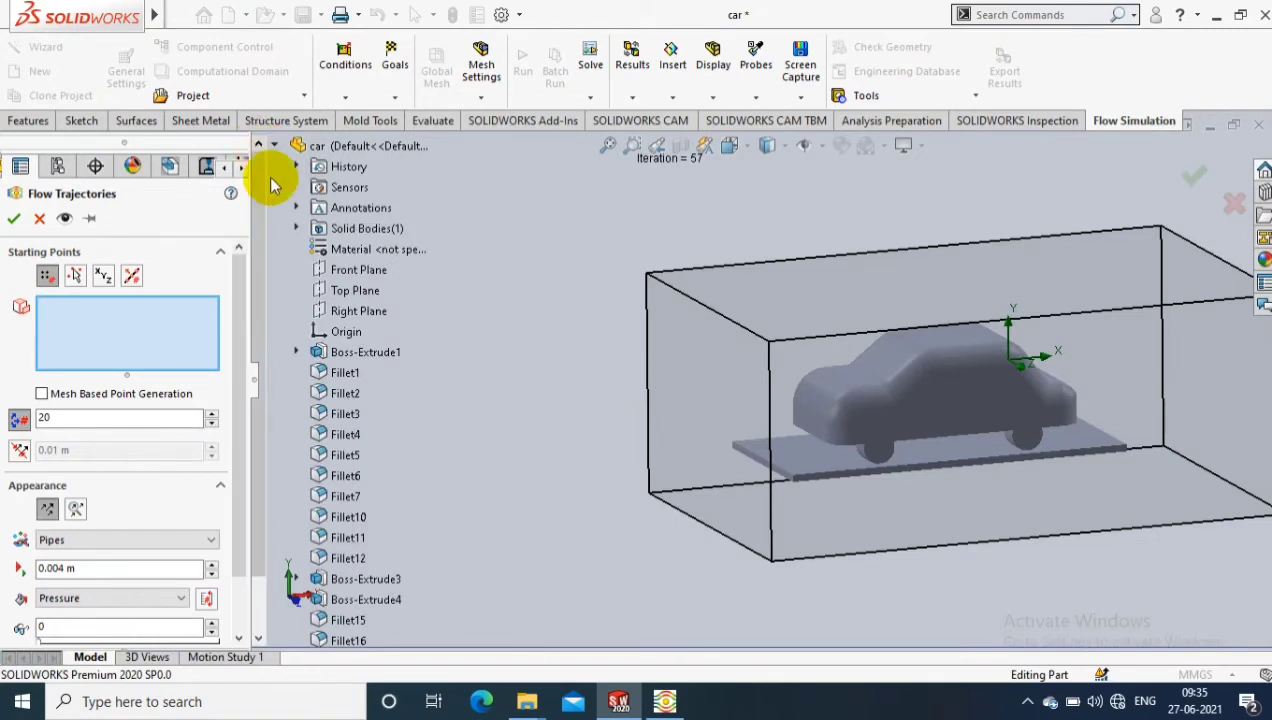
click(343, 314)
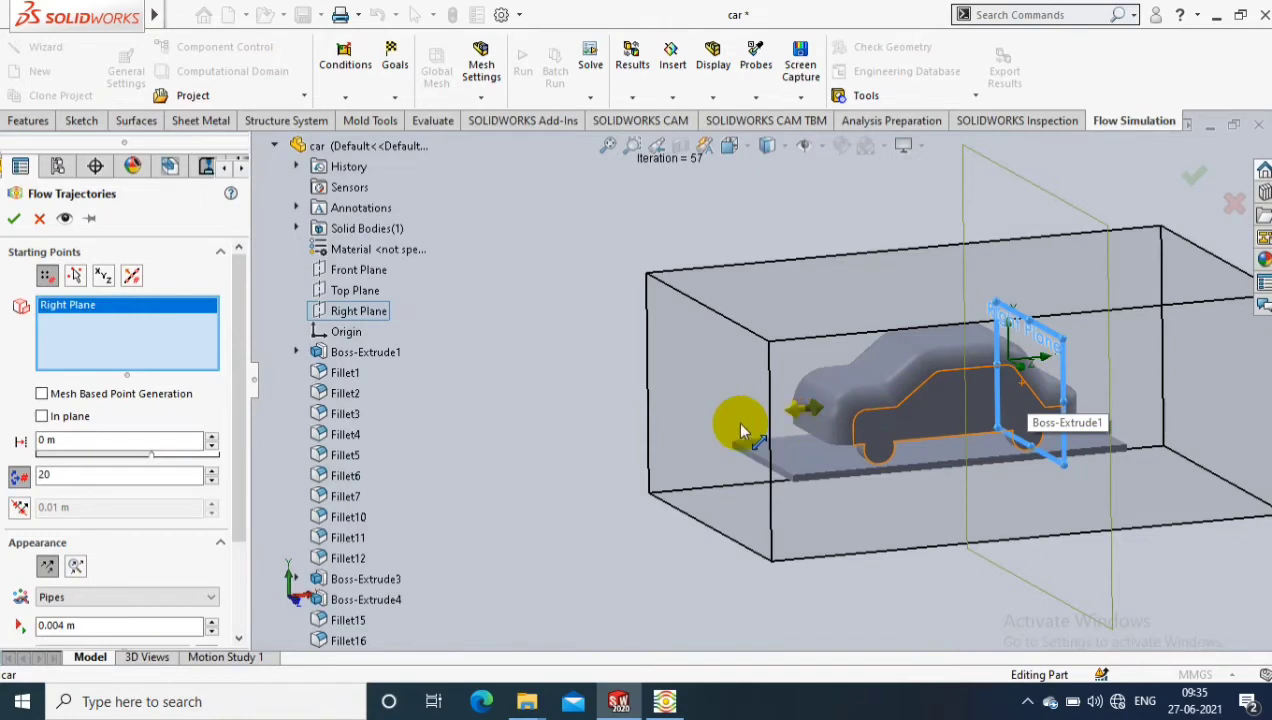
drag(741, 432, 540, 355)
middle_drag(540, 355, 645, 380)
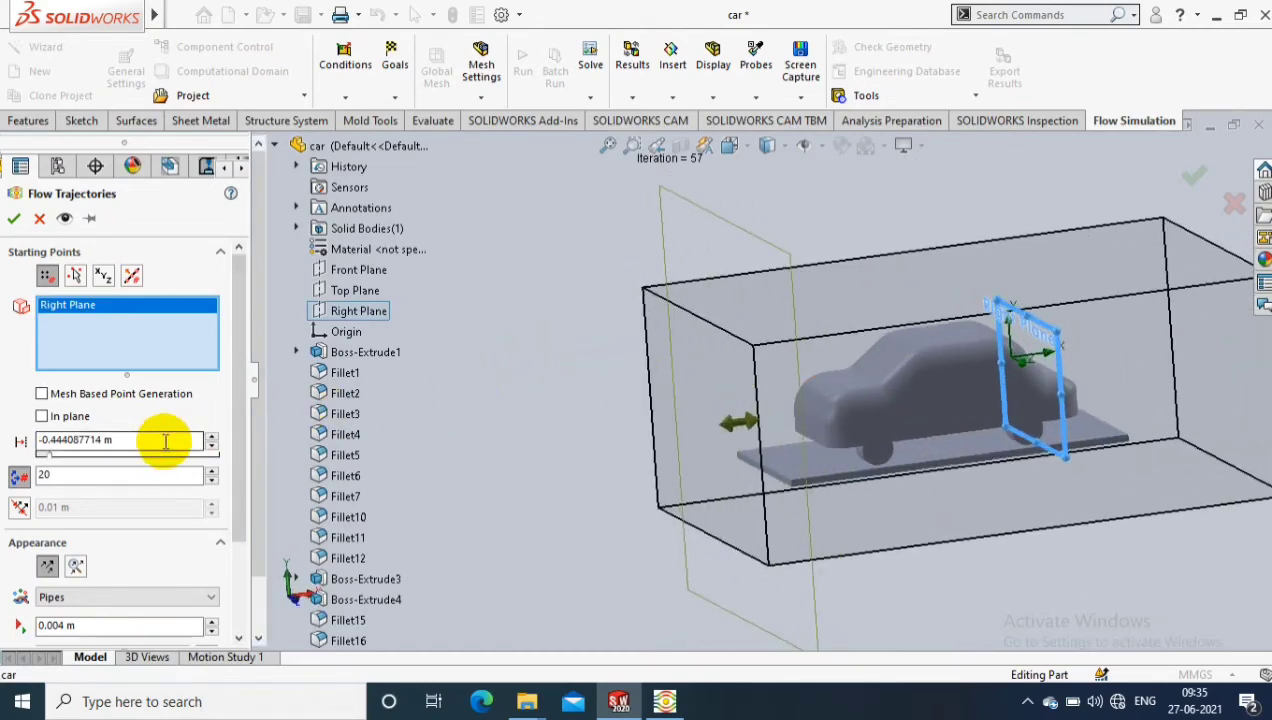
Step: Keep 20 pressure-coloured pipe trajectories and compute Flow Trajectories 1
click(238, 410)
drag(238, 410, 97, 520)
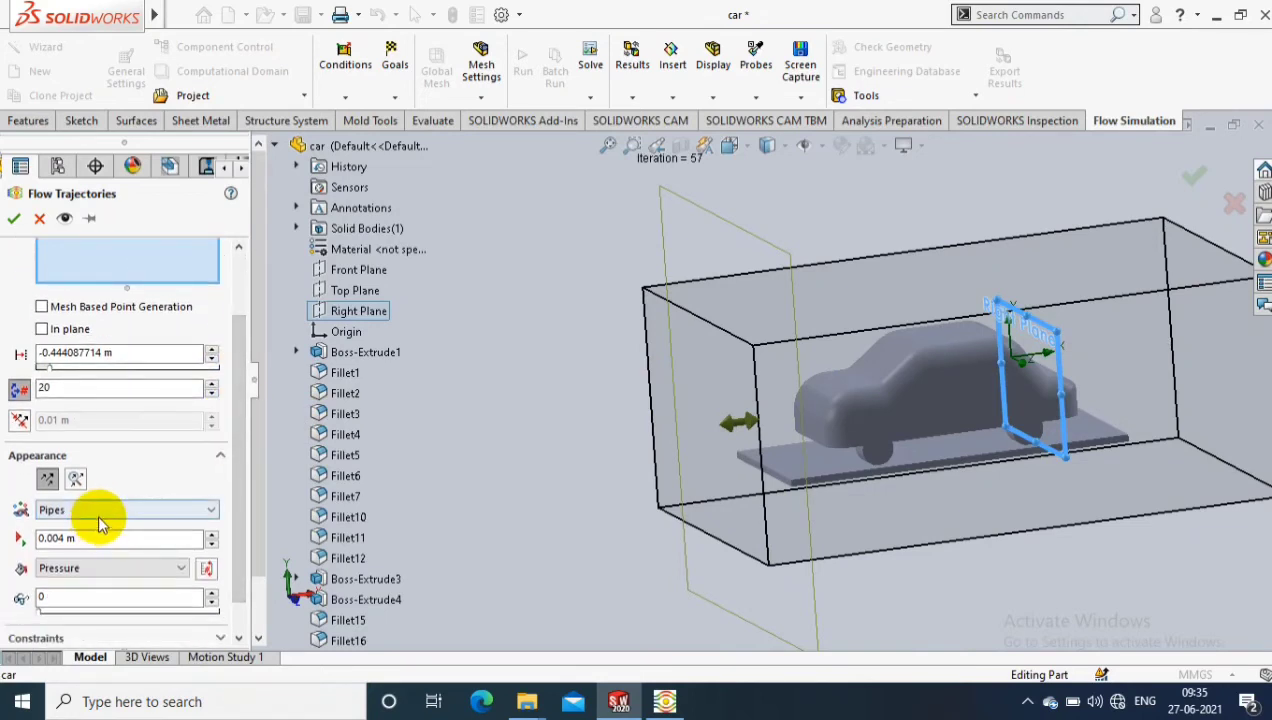
click(99, 514)
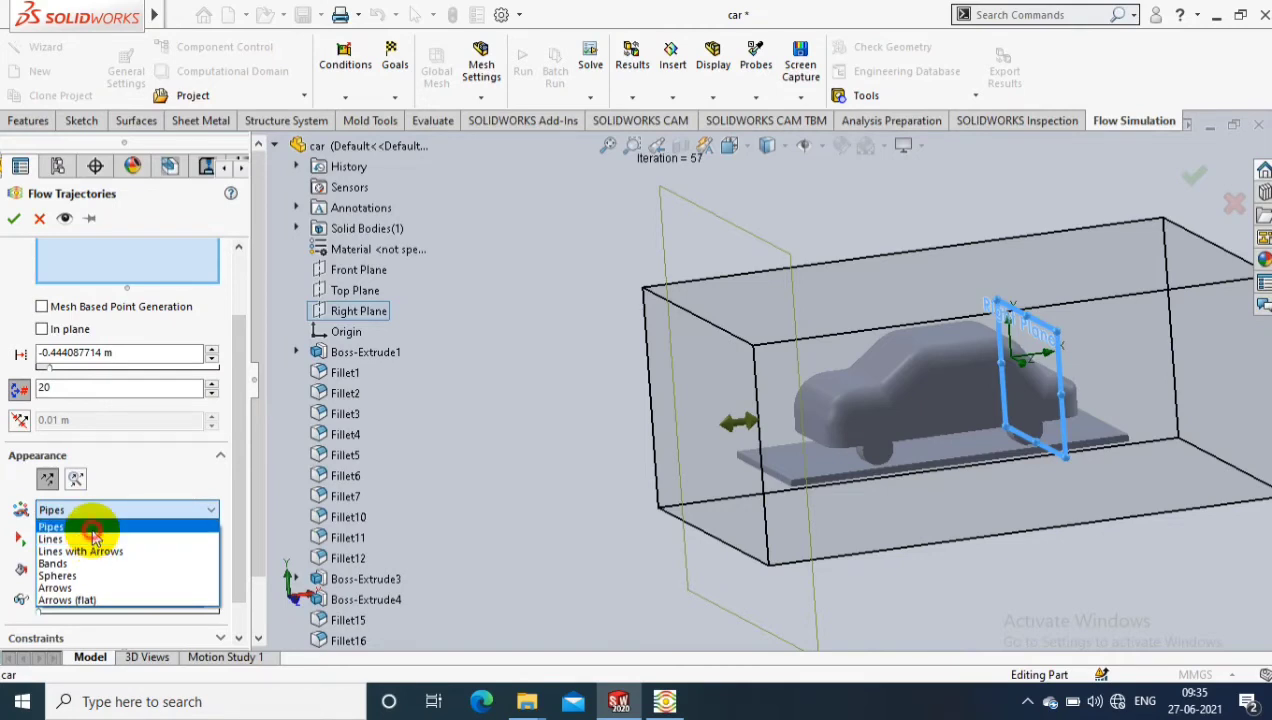
click(91, 528)
drag(240, 510, 238, 534)
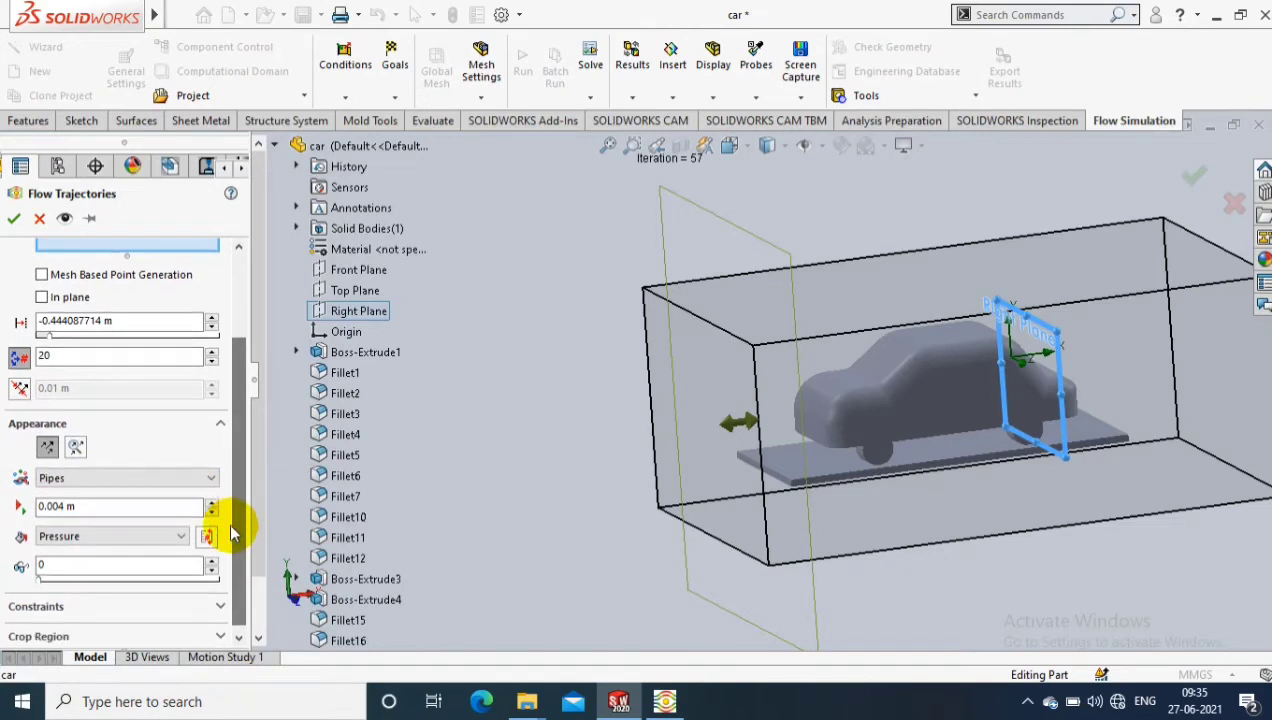
click(250, 400)
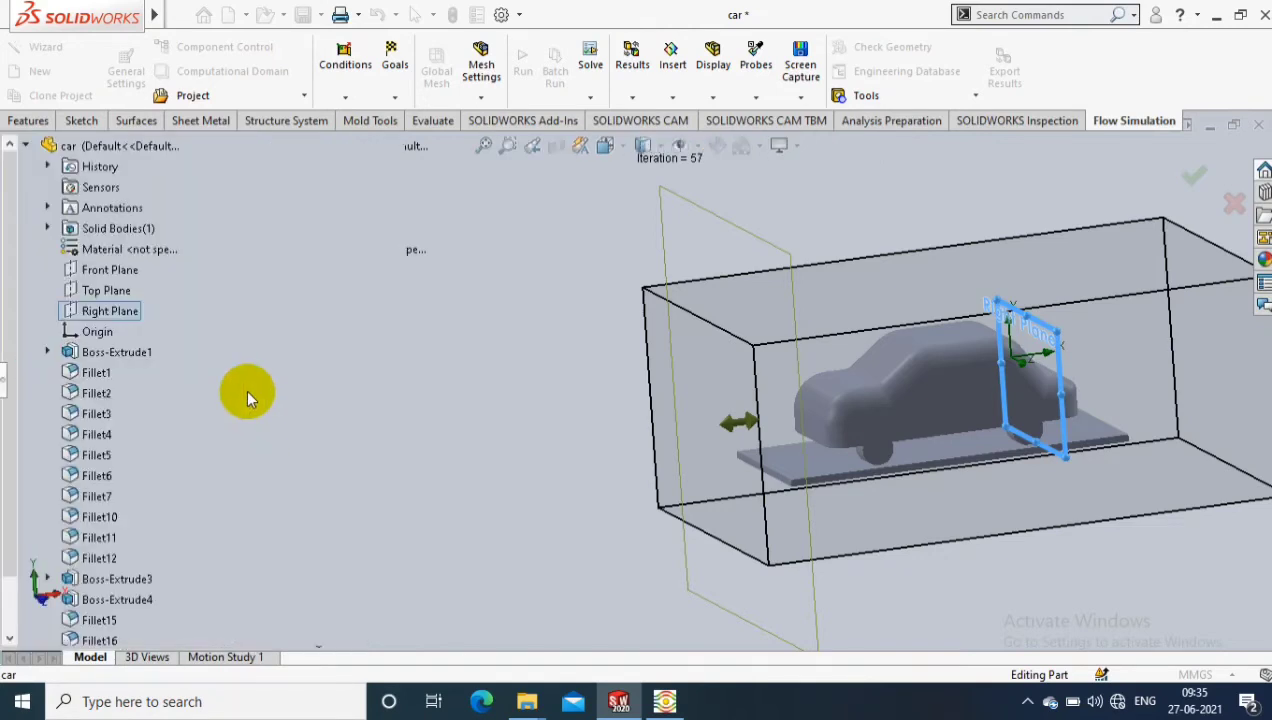
click(8, 378)
drag(233, 392, 250, 303)
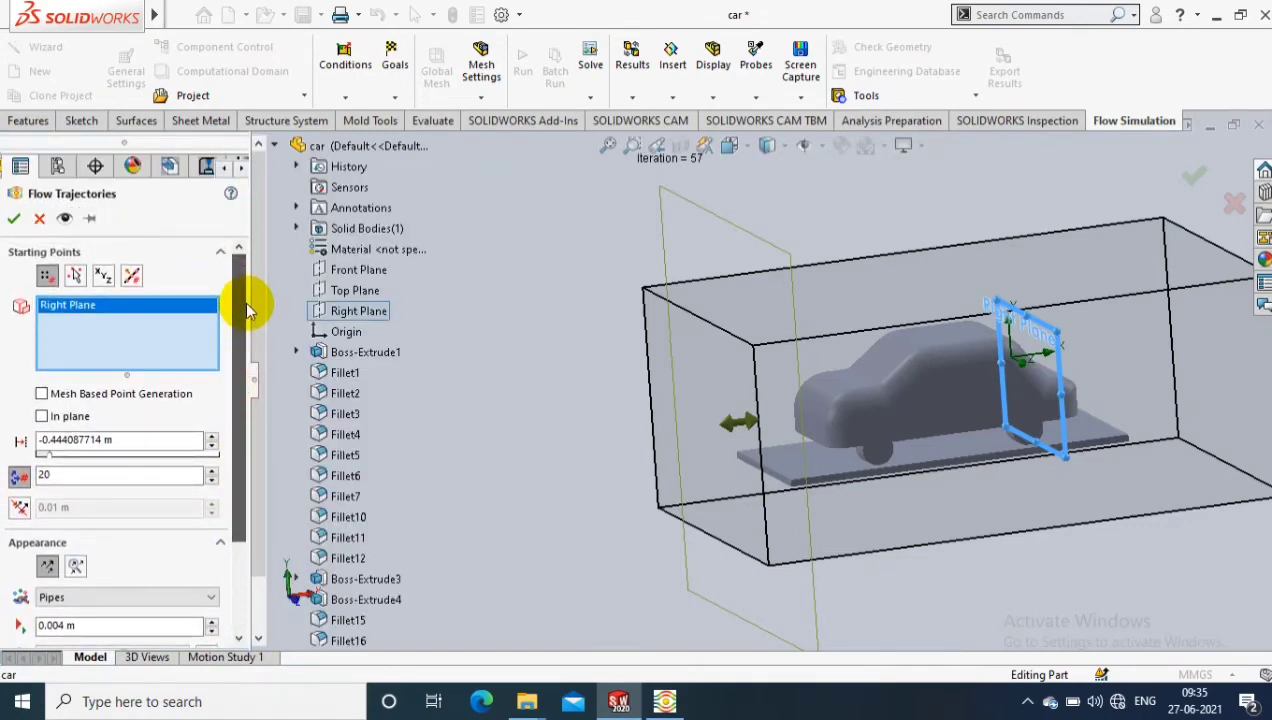
scroll(248, 310, down, 3)
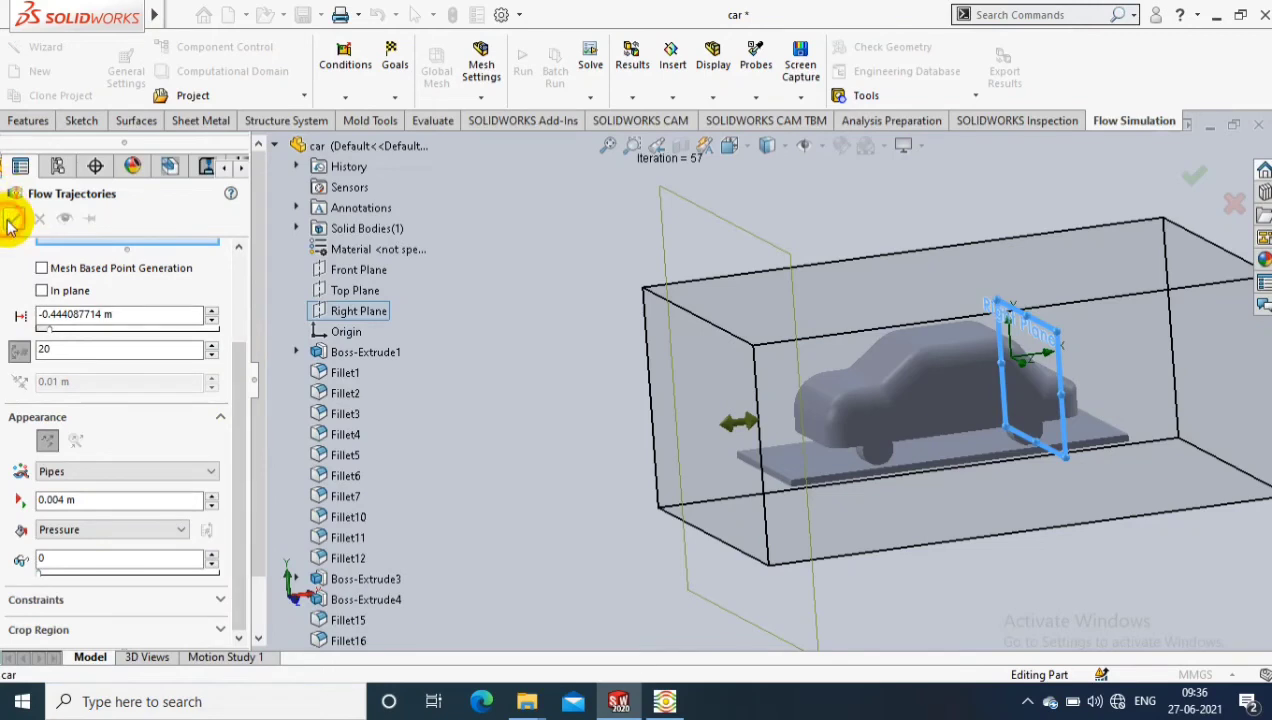
click(11, 220)
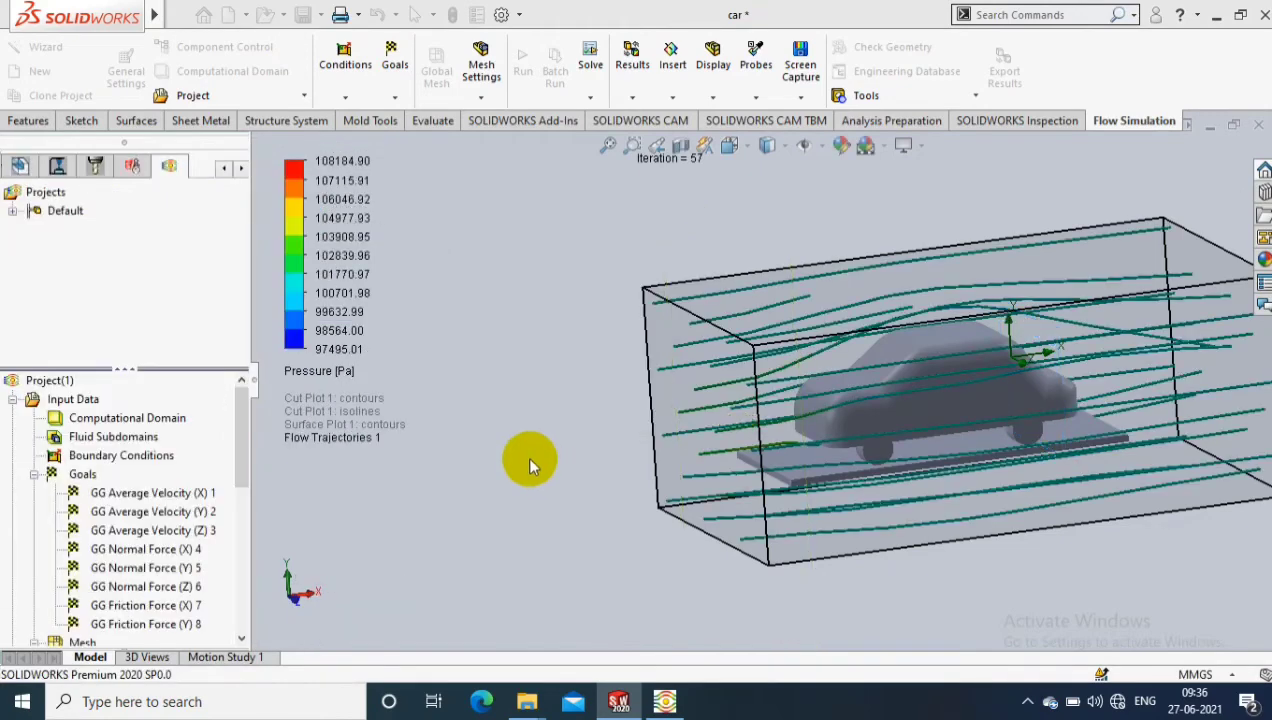
Step: Animate Flow Trajectories 1 and orbit the view around the car
drag(247, 440, 250, 555)
scroll(248, 555, down, 1)
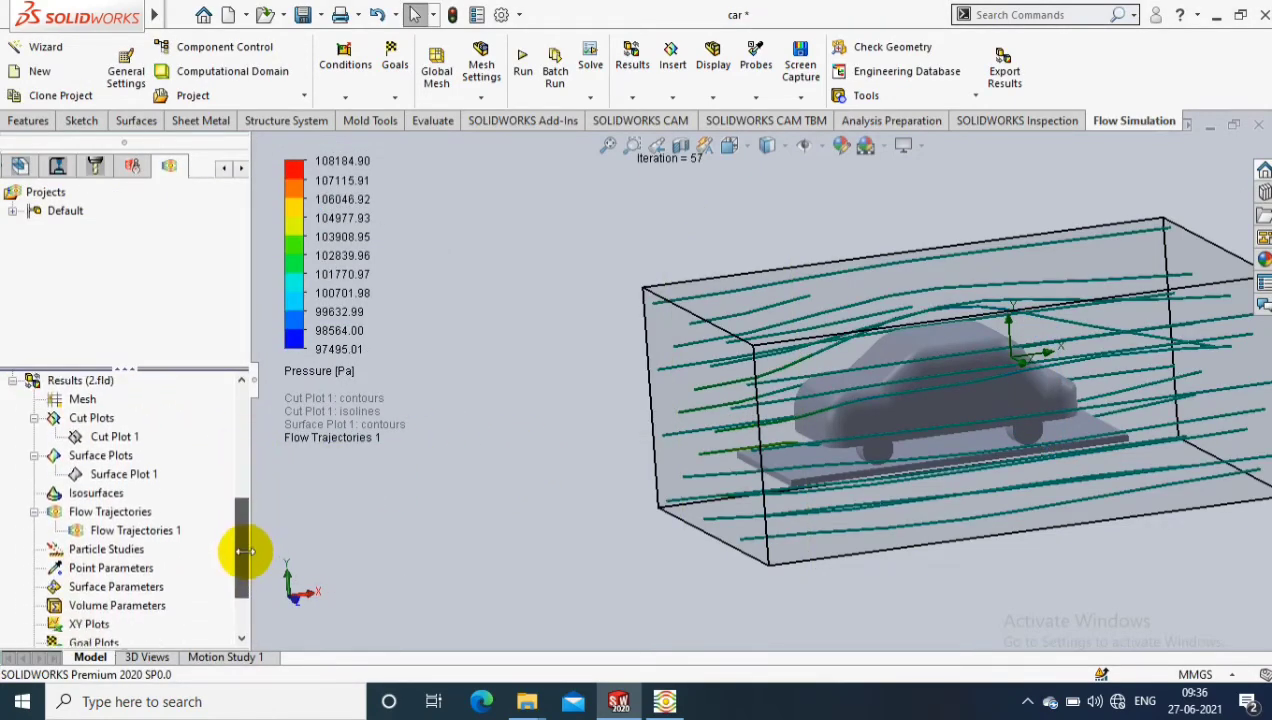
right_click(155, 530)
click(219, 370)
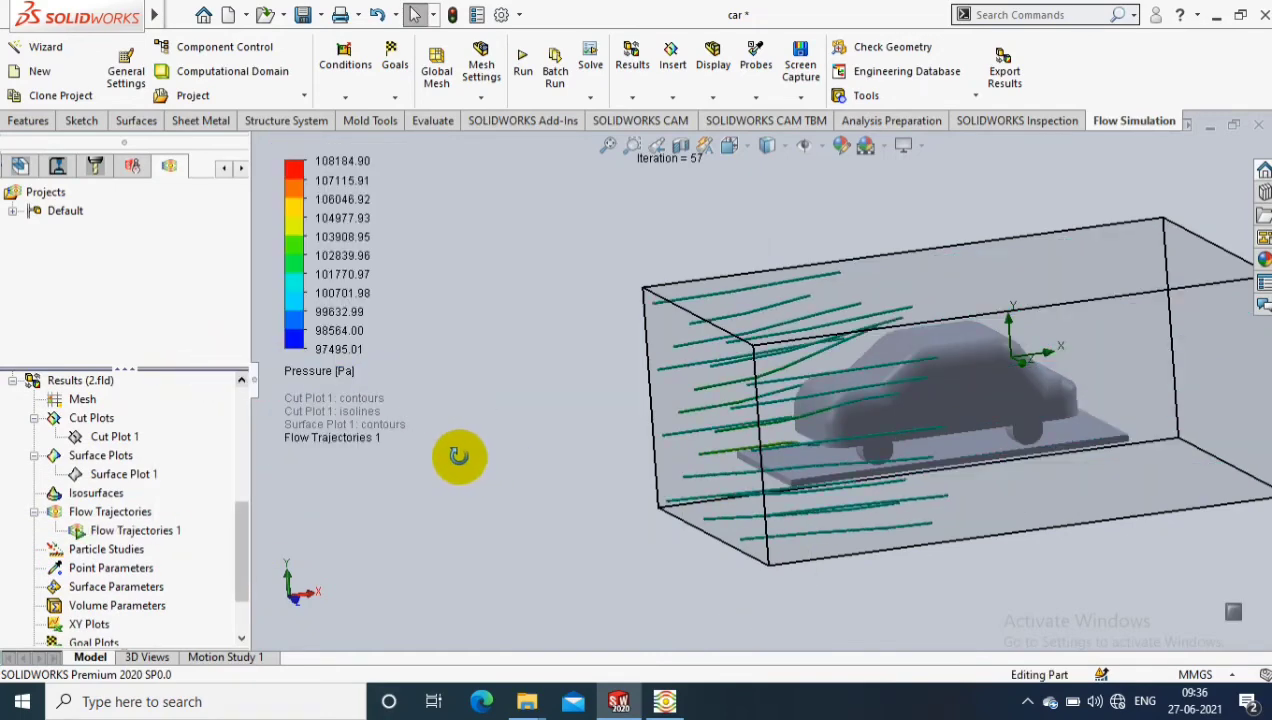
middle_drag(459, 455, 437, 448)
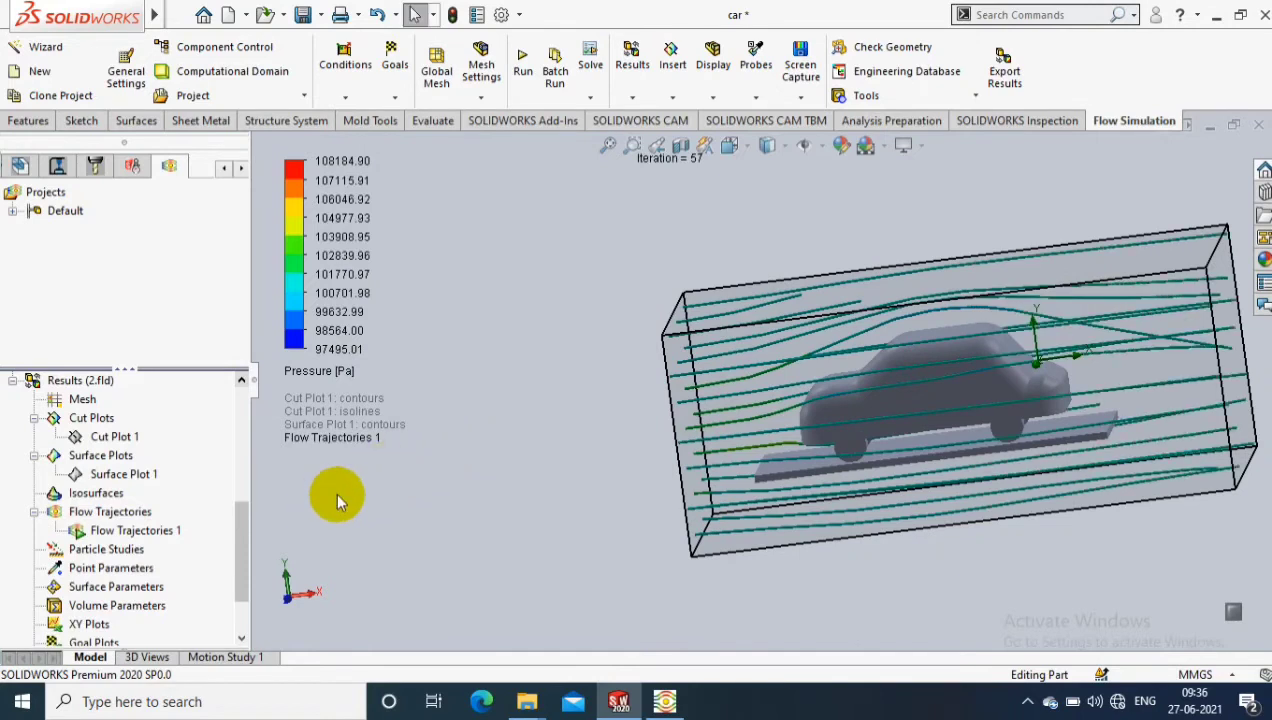
Step: Reopen the Flow Trajectories 1 definition and list its Appearance styles
right_click(143, 540)
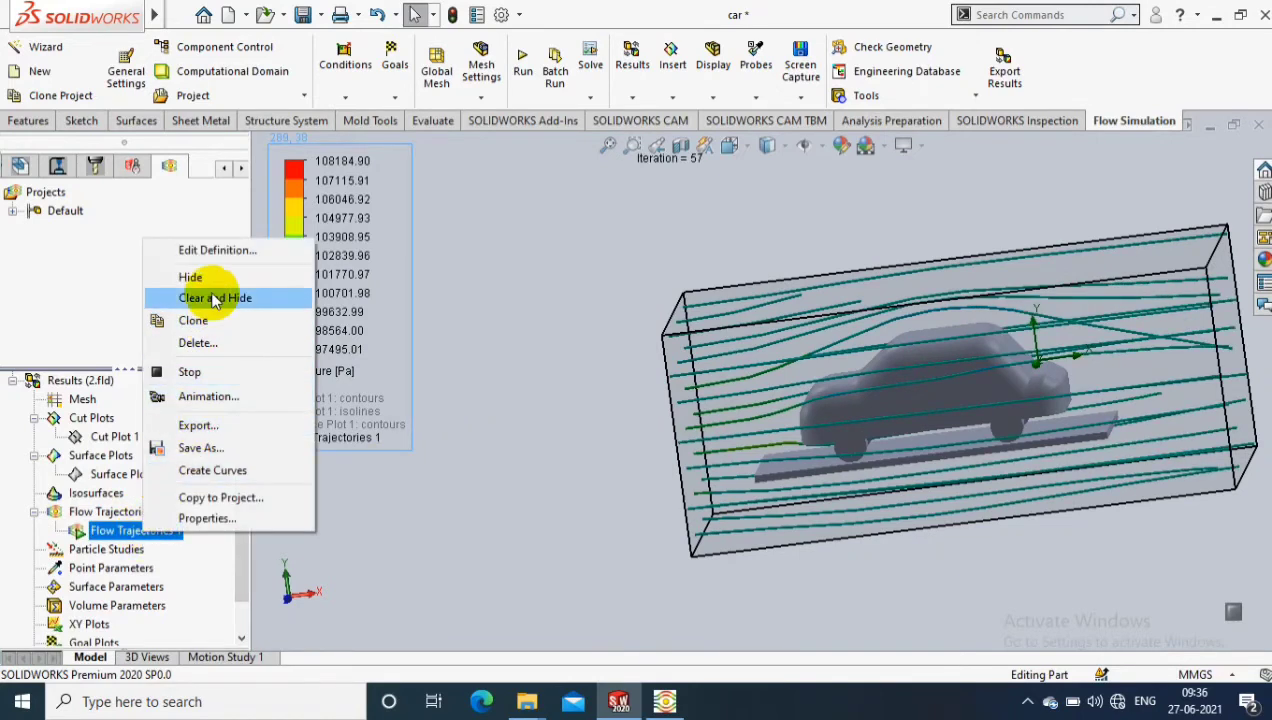
click(225, 258)
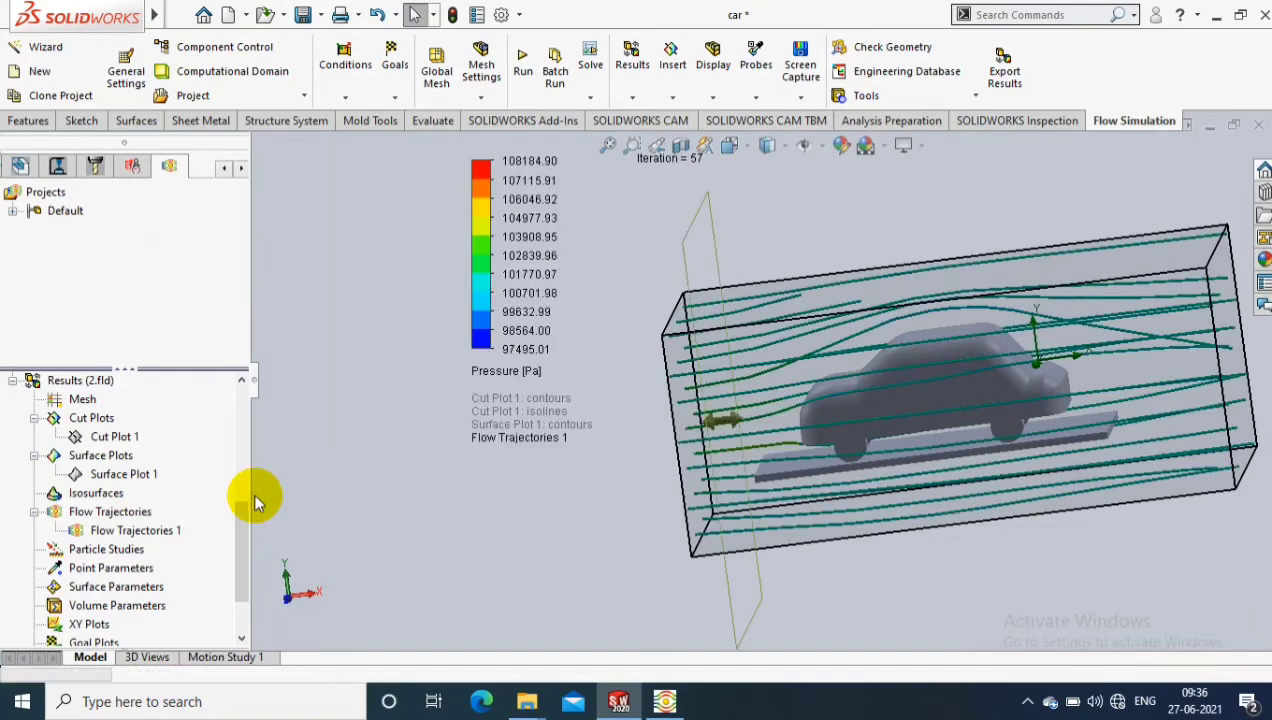
click(180, 597)
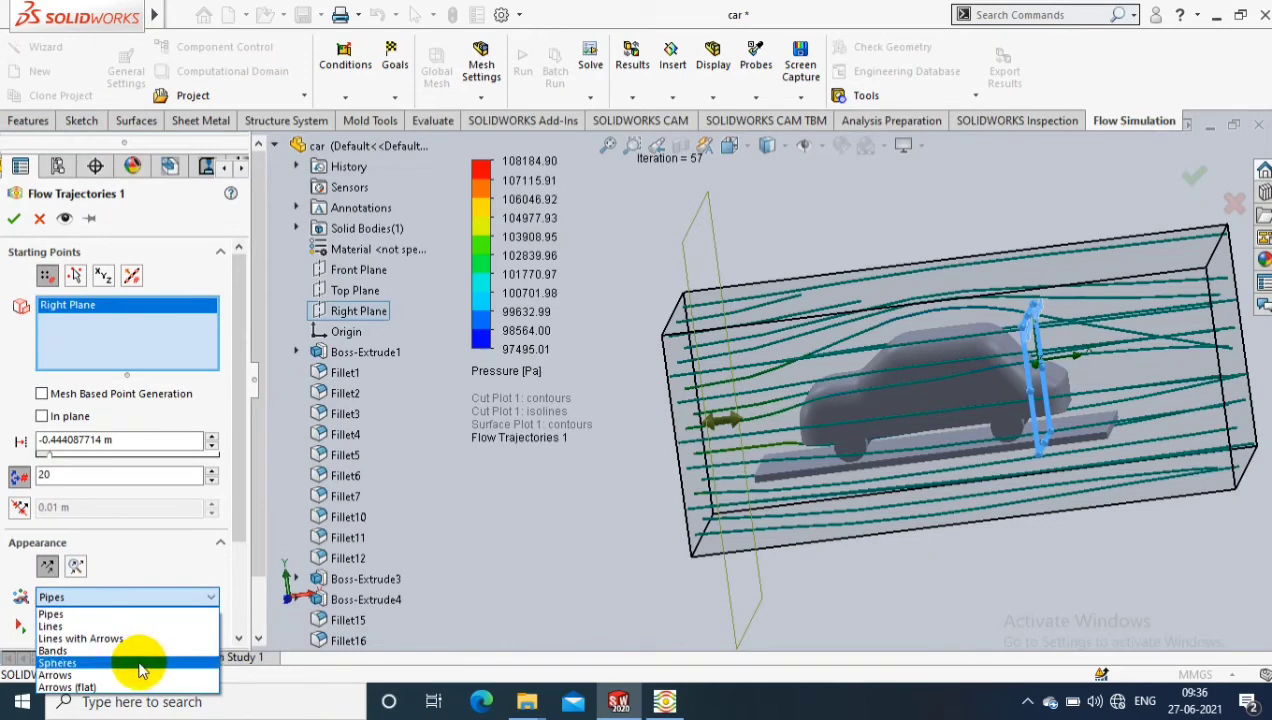
Step: Display the trajectories as Bands and replay the animation
click(128, 651)
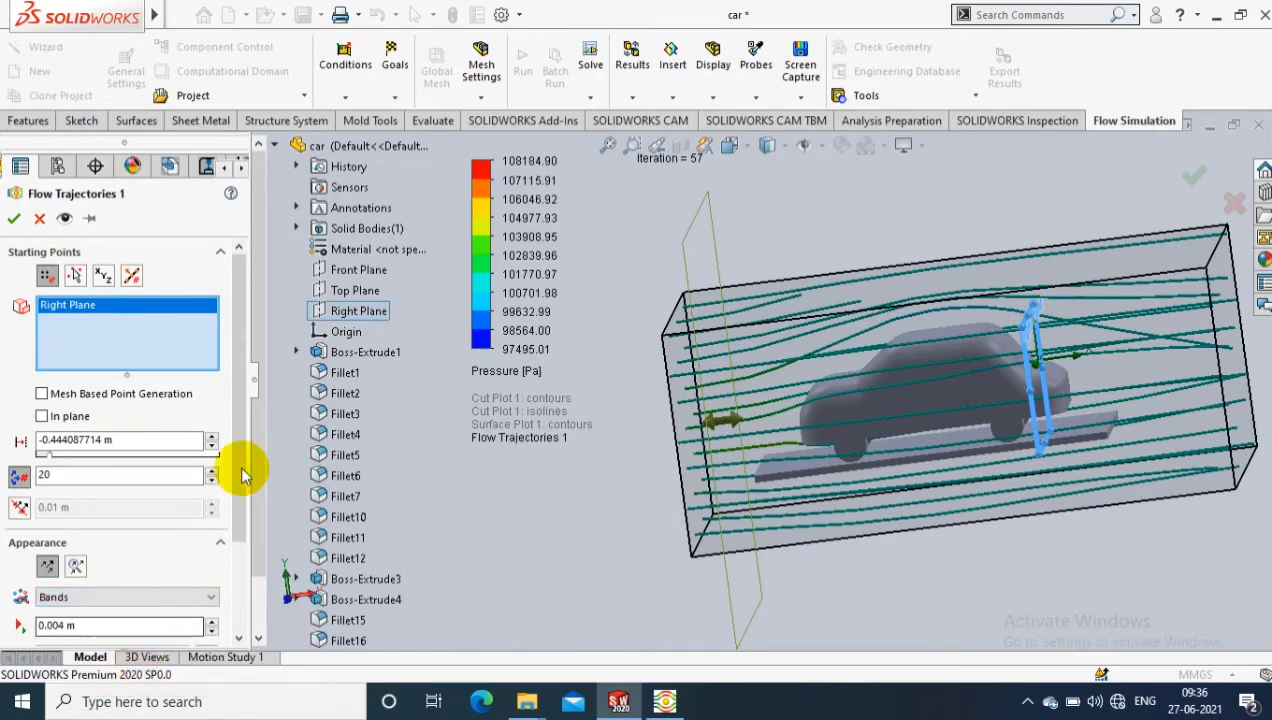
click(14, 218)
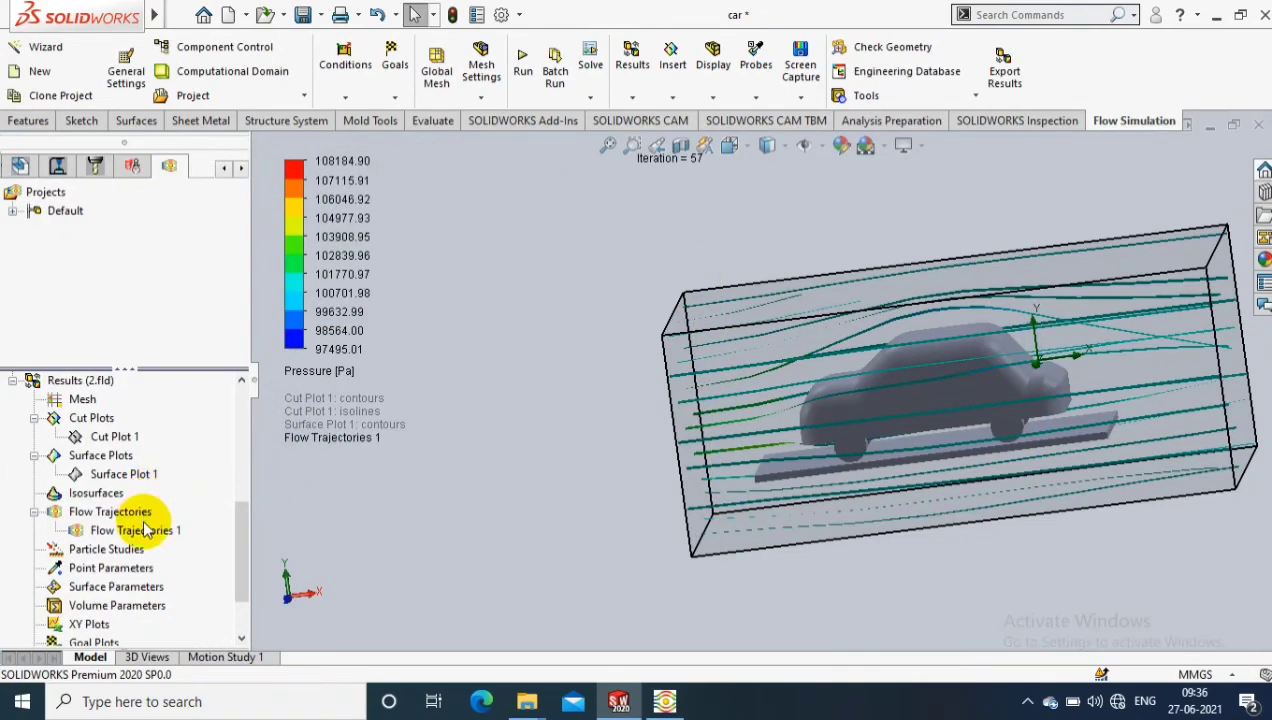
right_click(133, 530)
click(195, 372)
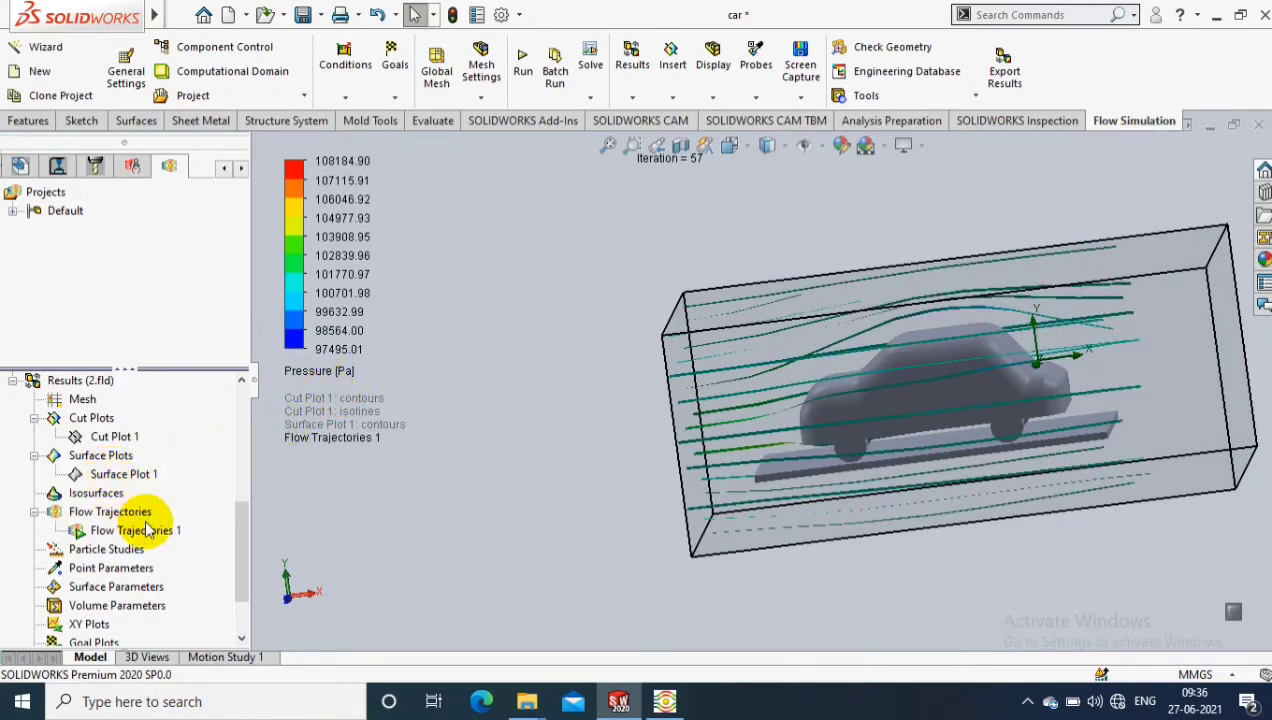
Step: Edit Flow Trajectories 1 again and switch its appearance to Spheres
right_click(135, 530)
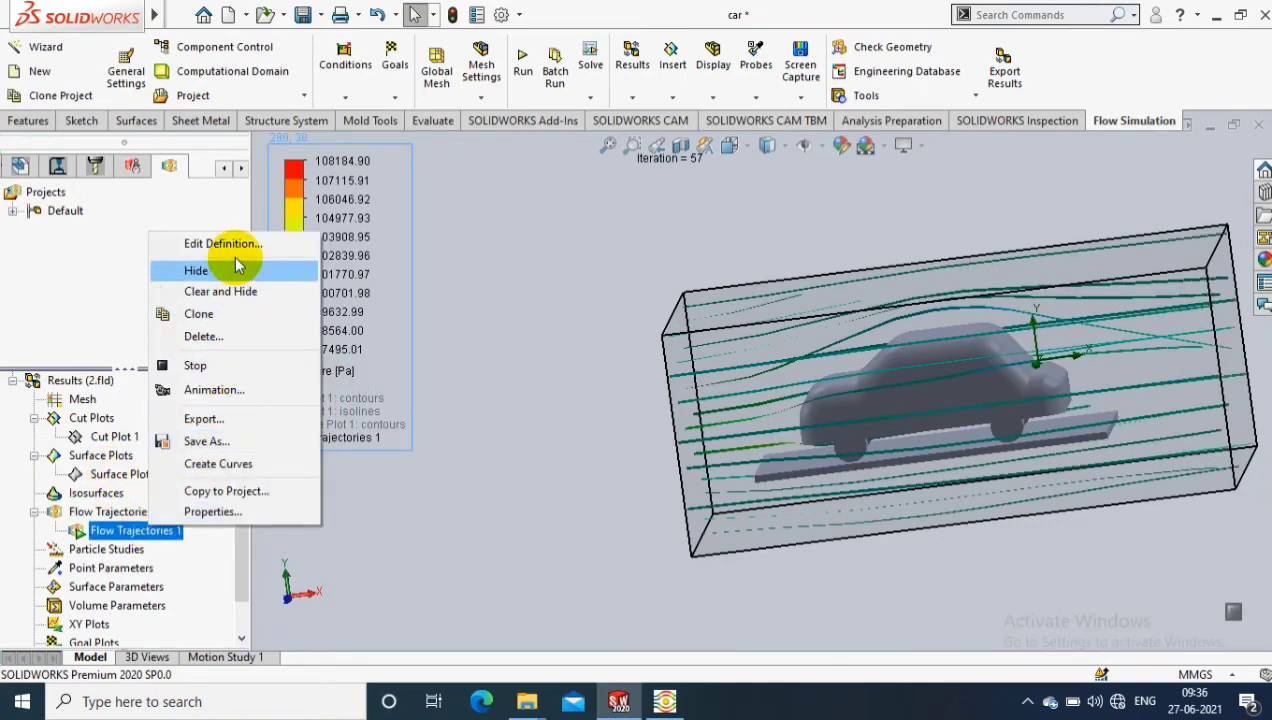
click(244, 338)
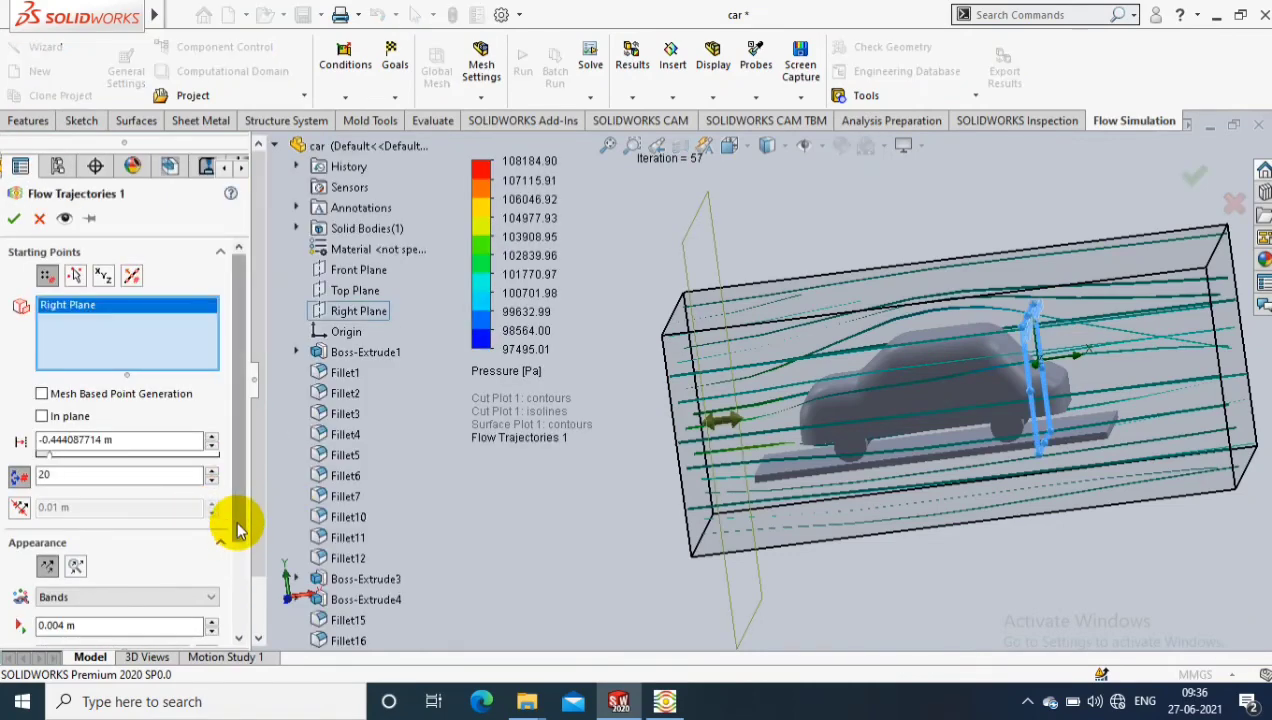
scroll(230, 528, down, 3)
click(176, 488)
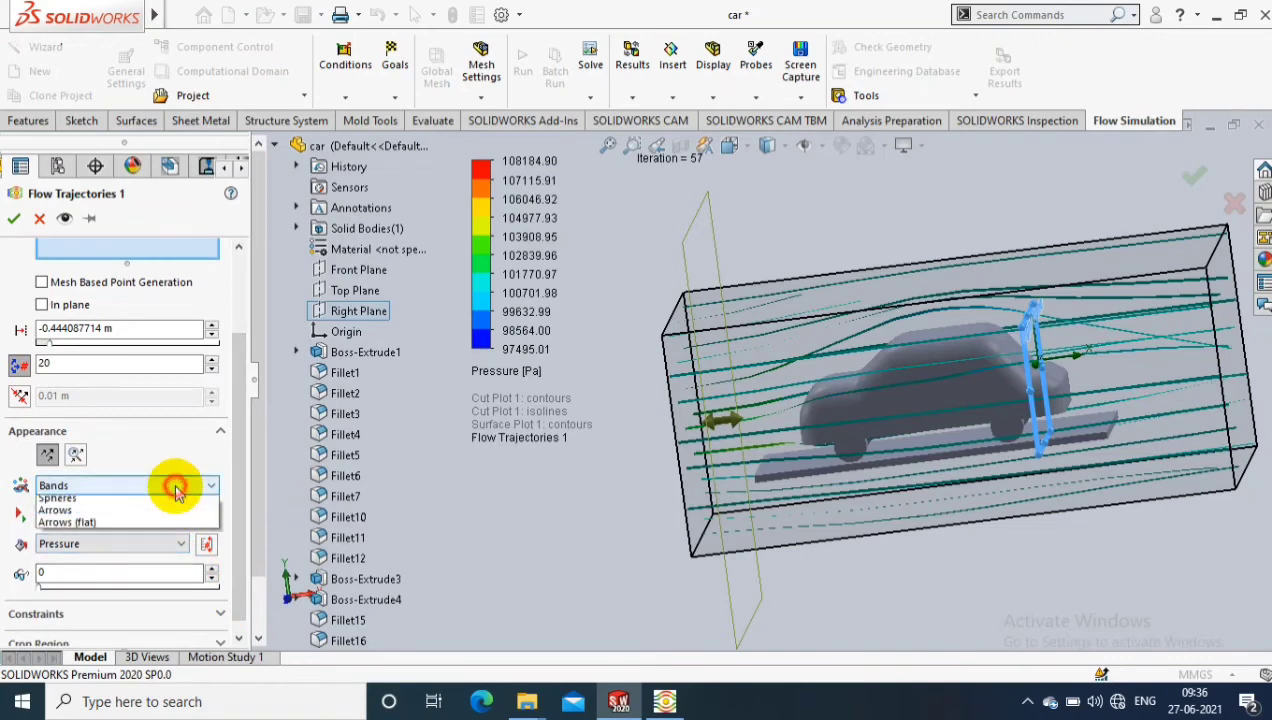
click(120, 549)
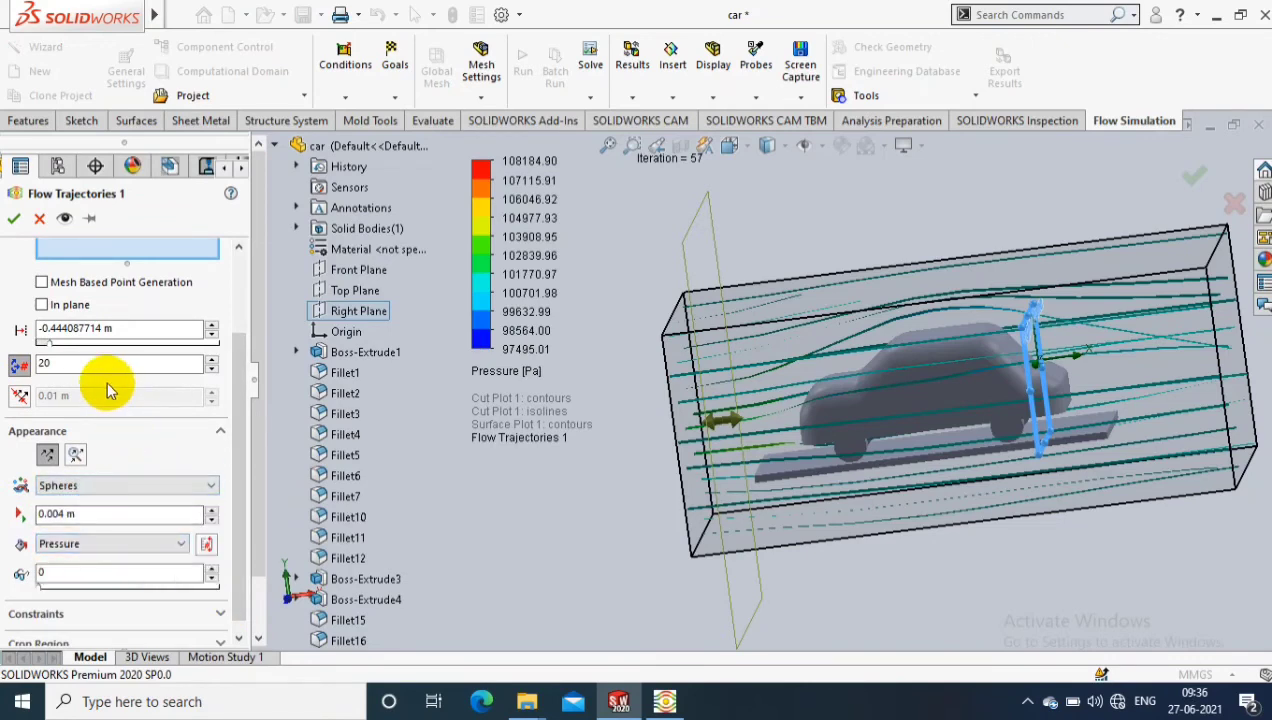
click(14, 218)
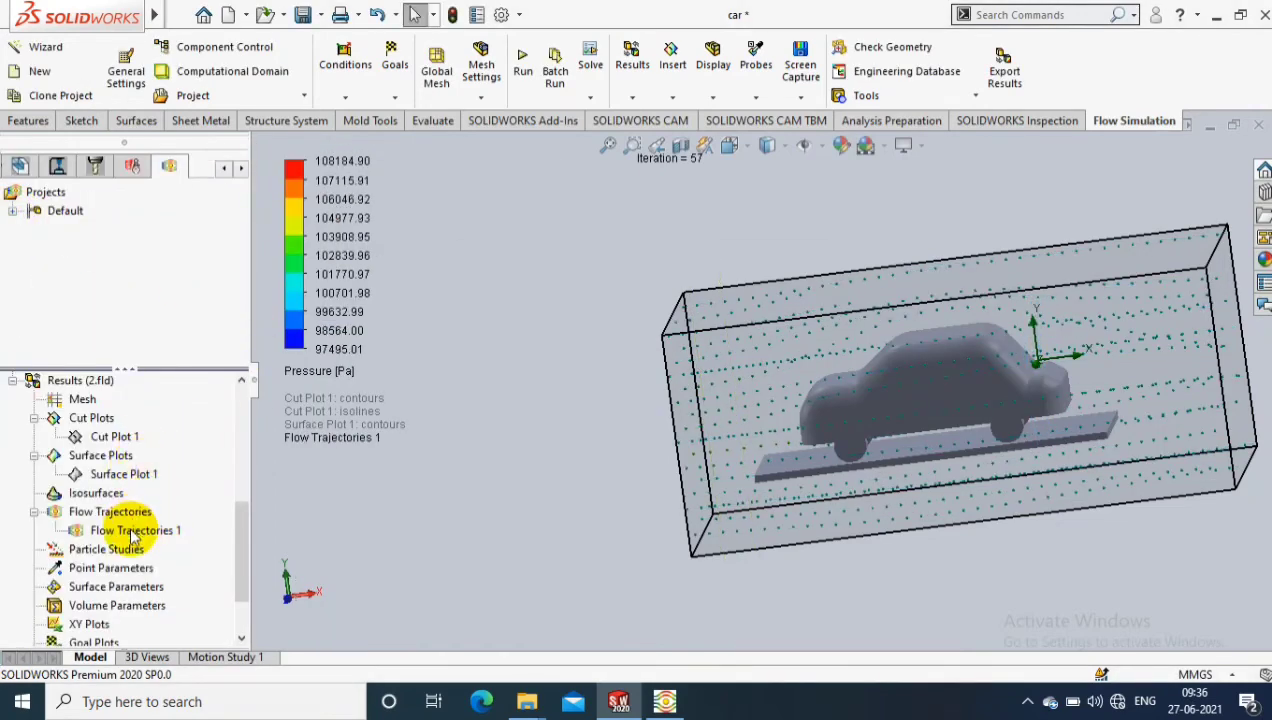
right_click(133, 535)
Step: Play the sphere trajectory animation and rotate the car into a new view
click(182, 366)
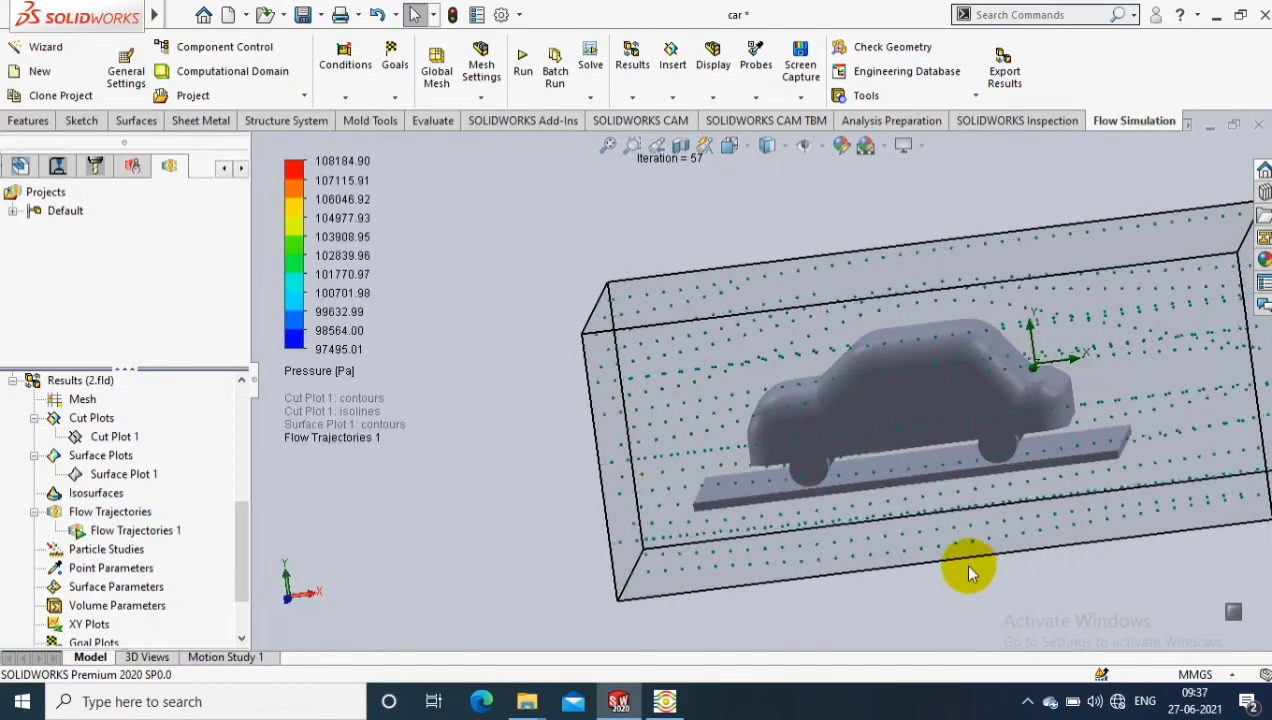
right_click(145, 515)
right_click(125, 531)
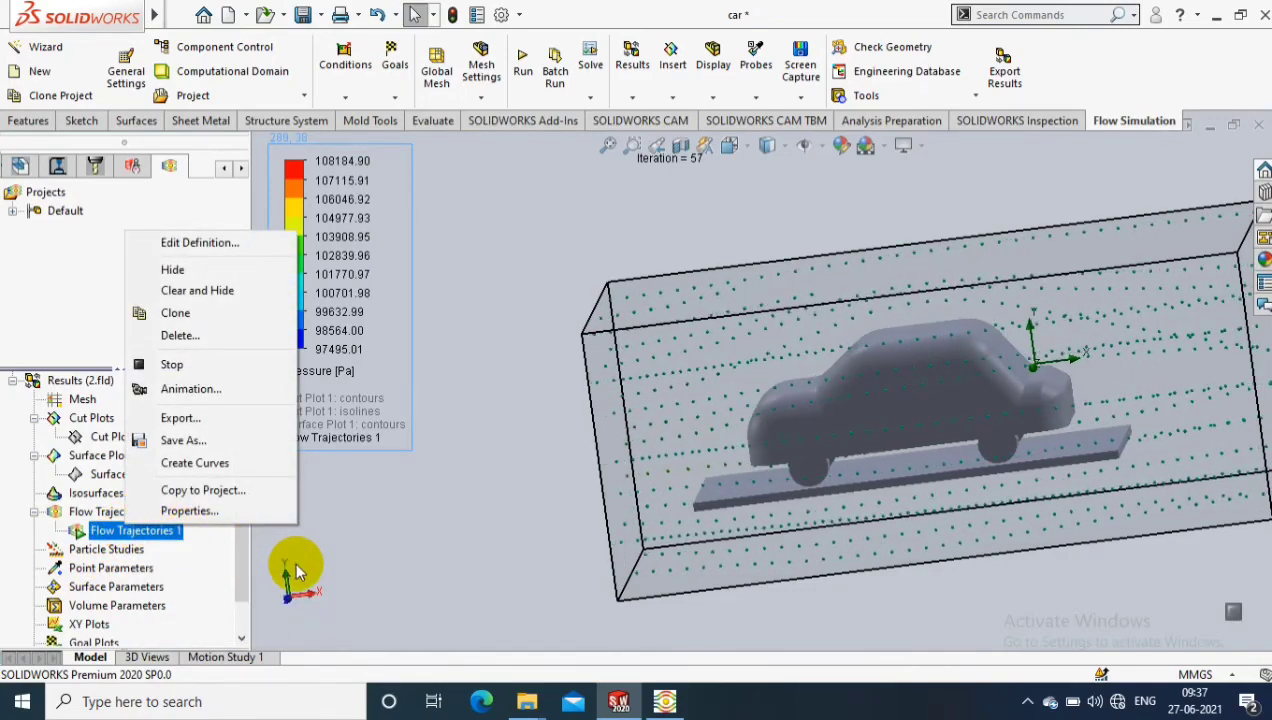
click(477, 498)
middle_drag(523, 492, 651, 553)
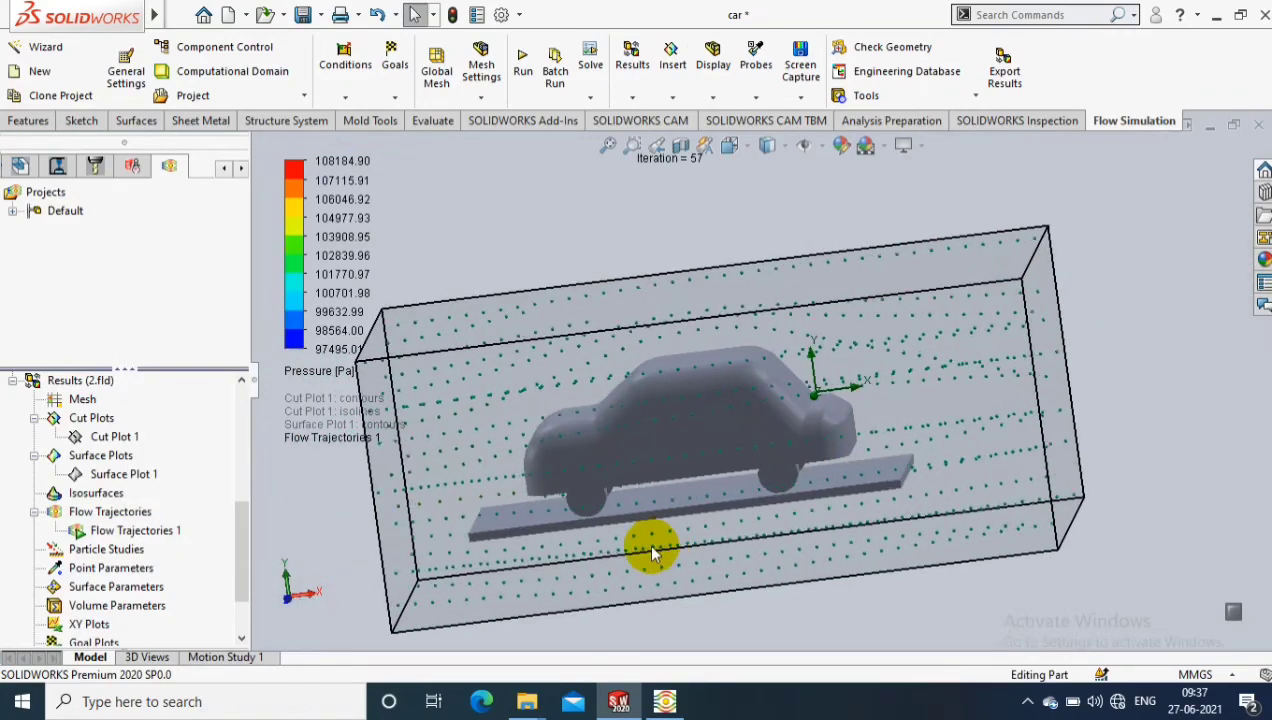
Step: Change the Flow Trajectories 1 appearance to Arrows
right_click(120, 530)
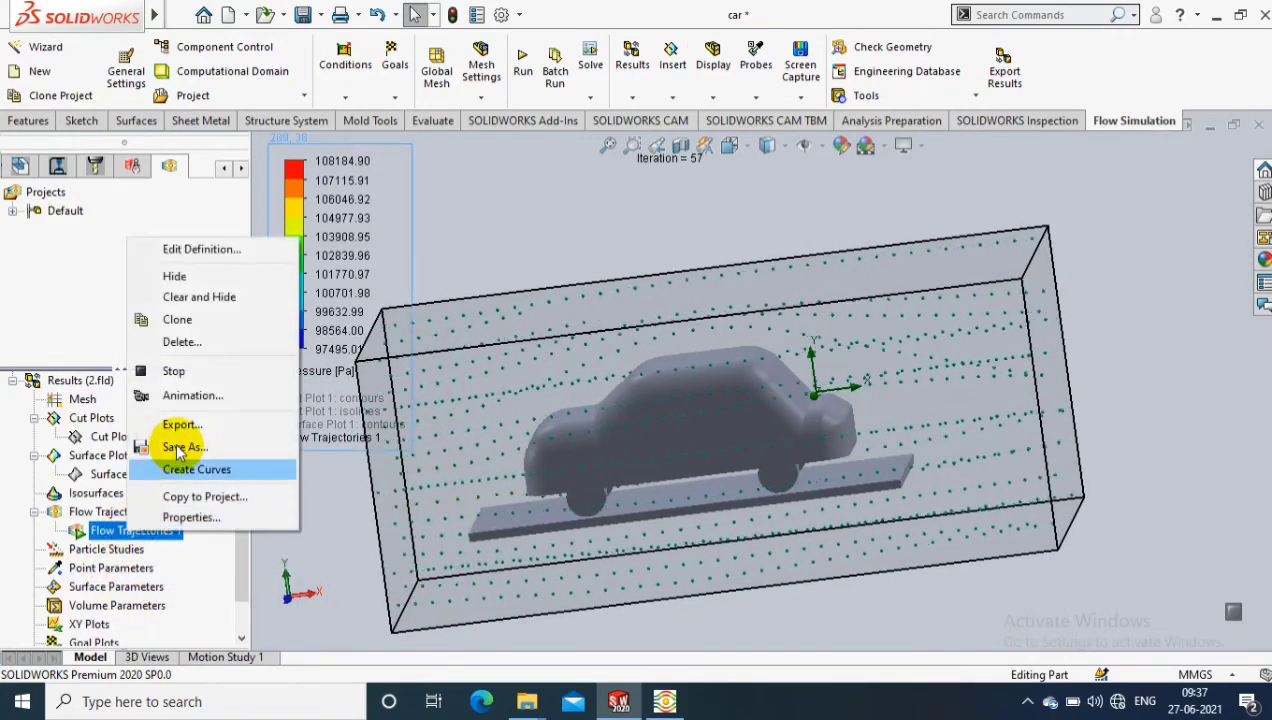
click(190, 252)
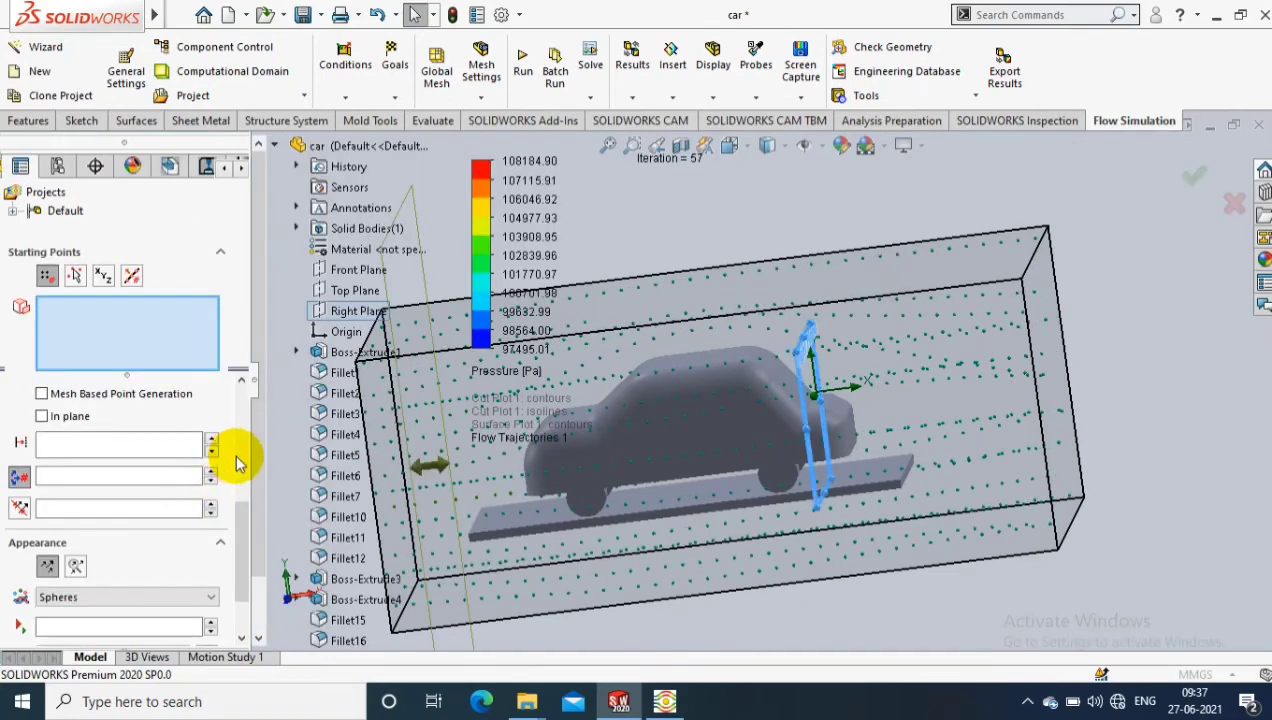
click(176, 598)
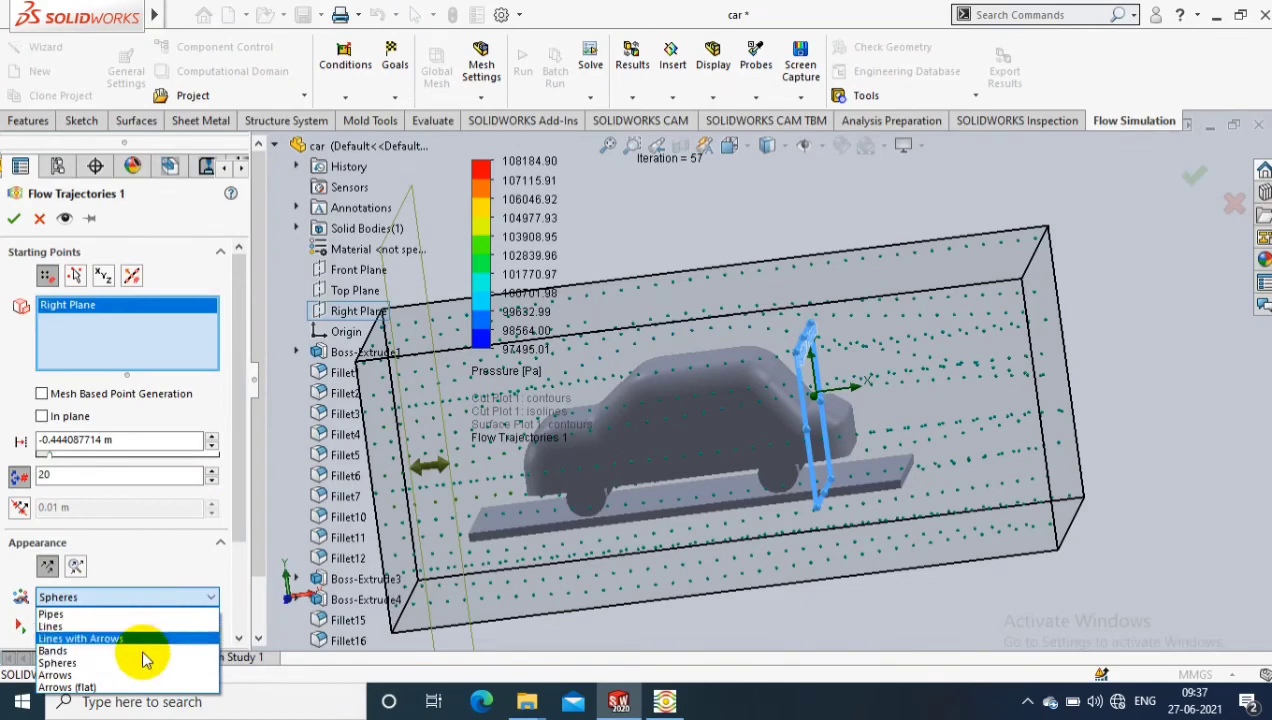
click(126, 677)
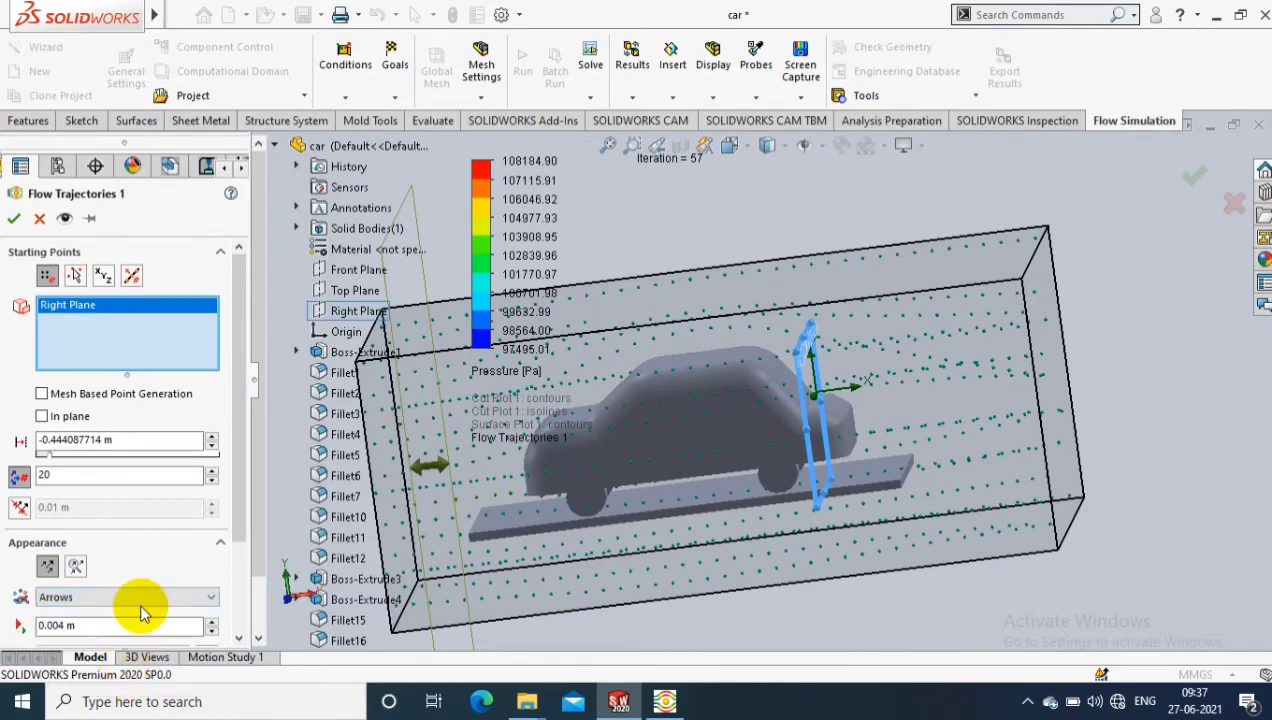
click(14, 219)
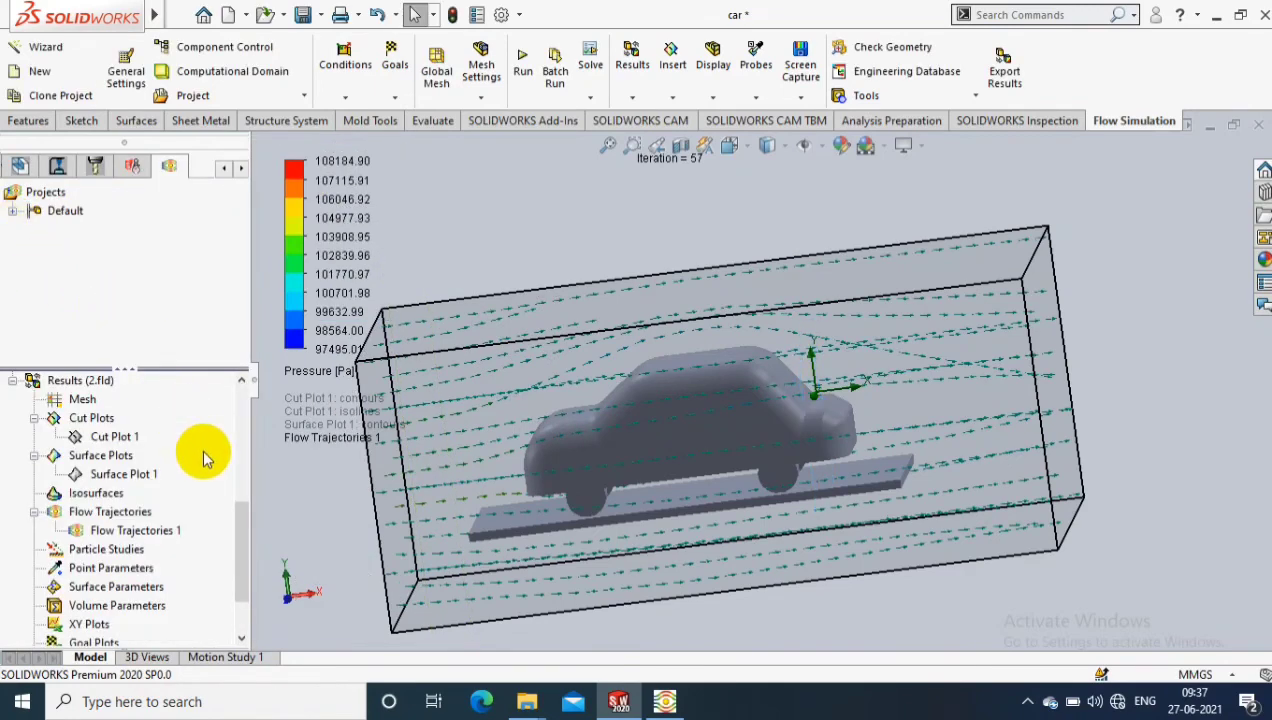
right_click(165, 528)
Step: Play the arrow animation, show Surface Plot 1 and hide all flow trajectories
click(211, 376)
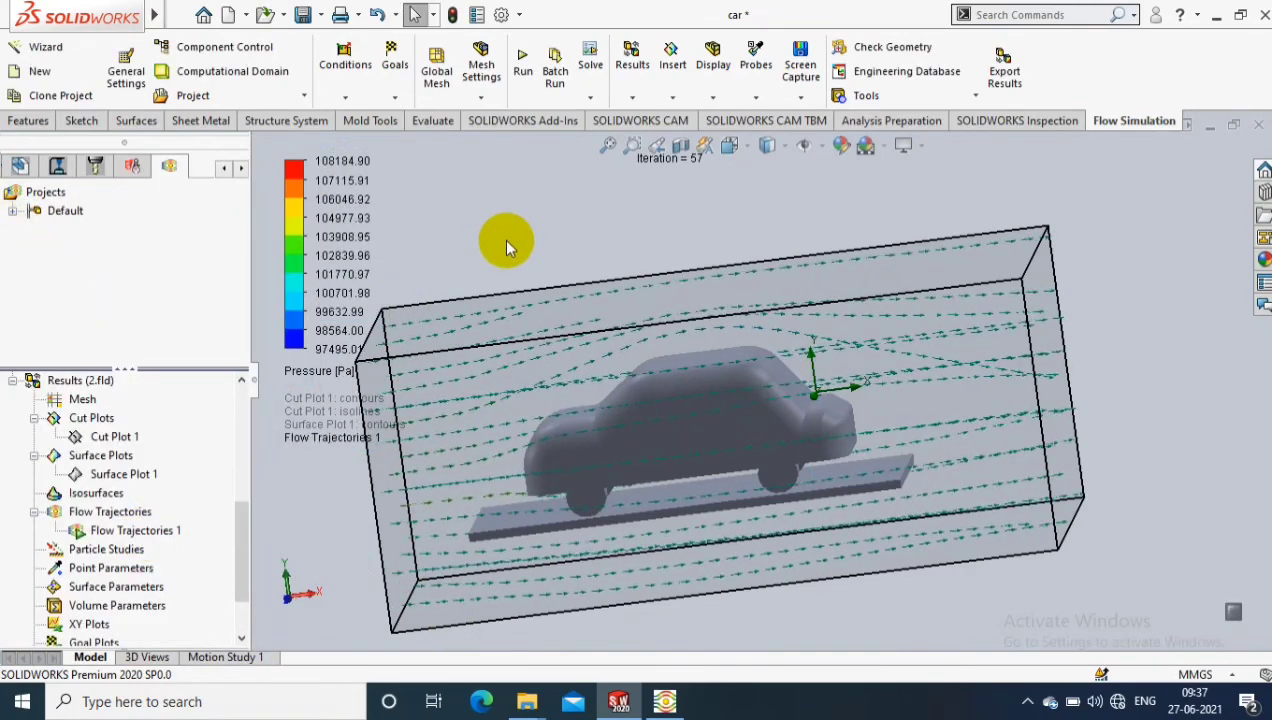
right_click(122, 476)
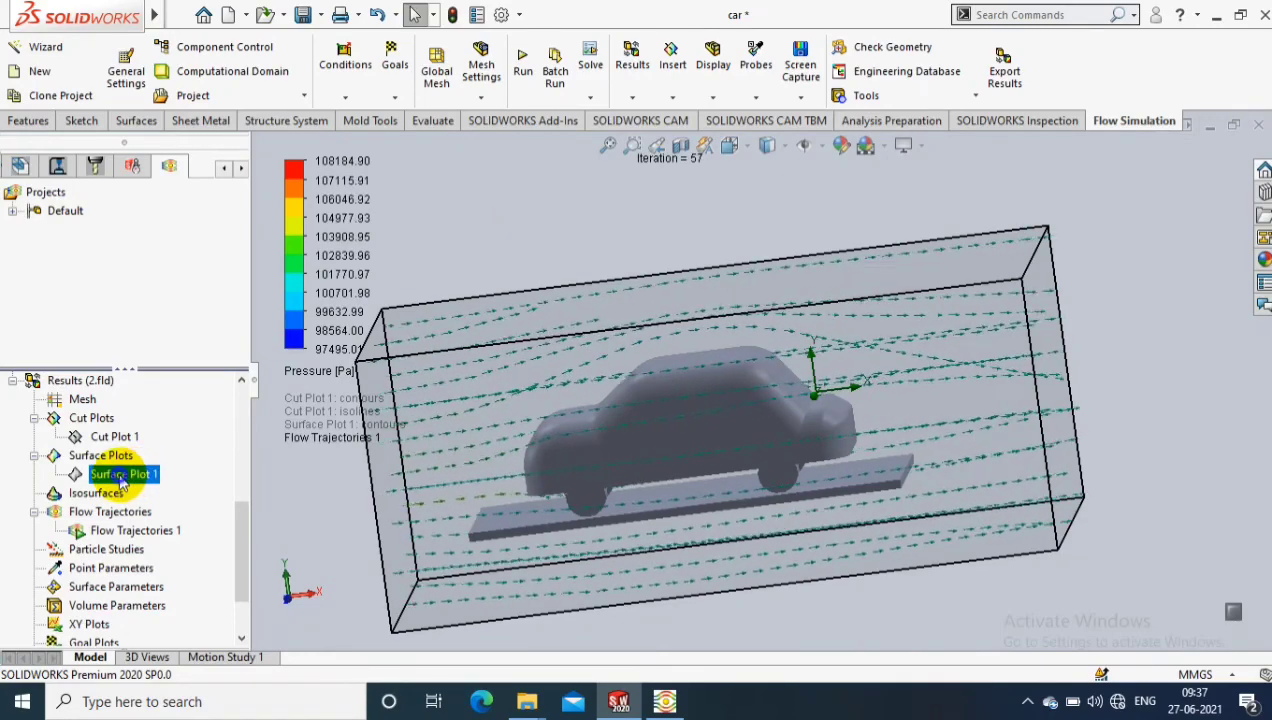
click(186, 288)
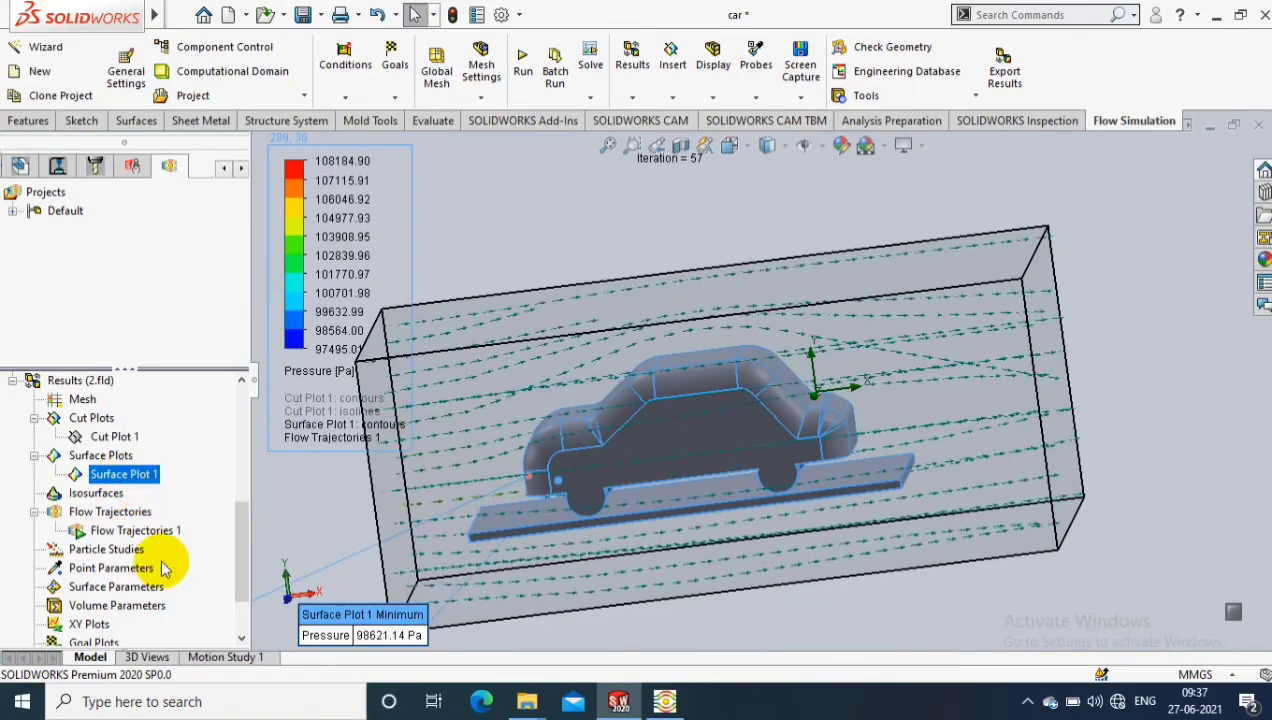
right_click(101, 517)
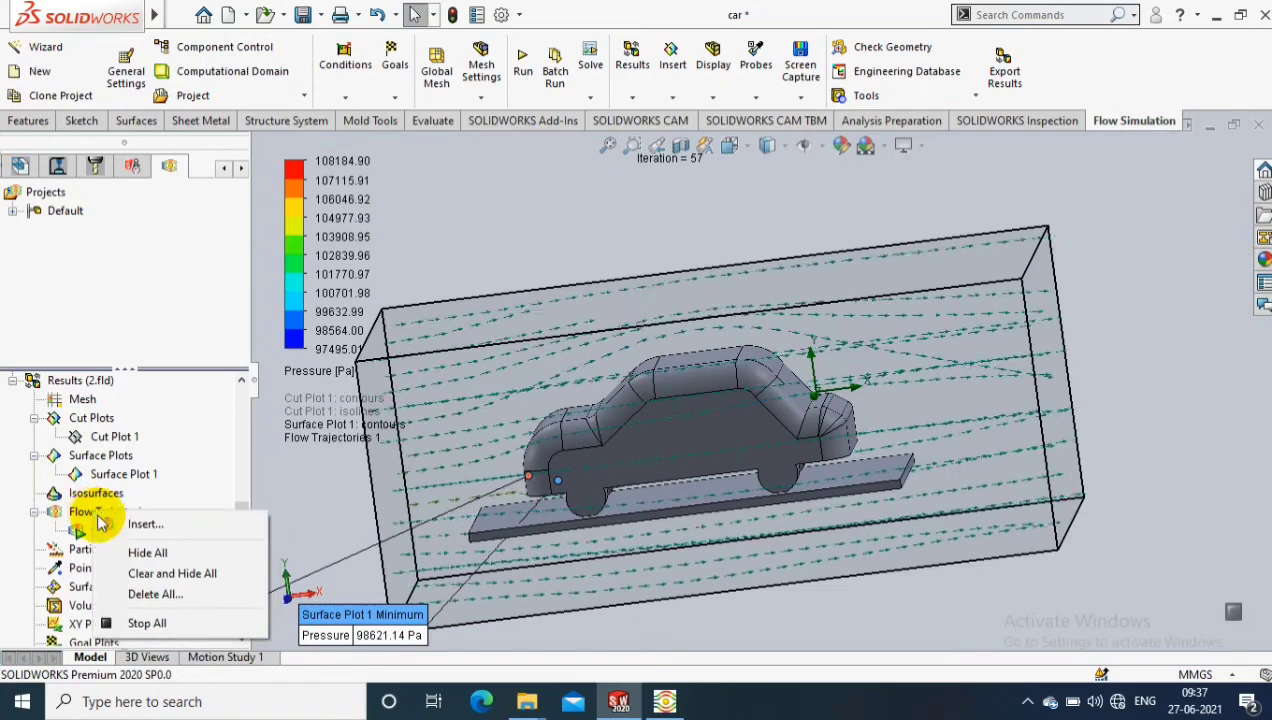
click(122, 475)
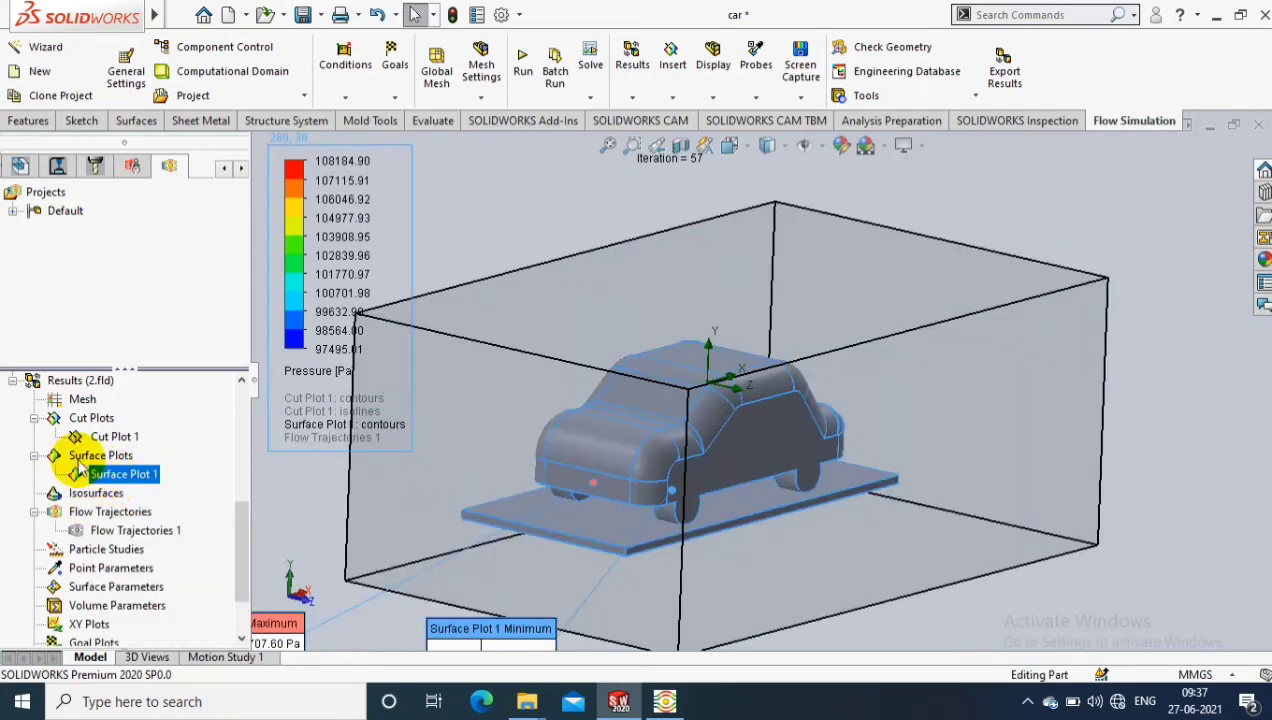
Step: Zoom to fit and inspect the car's pressure contours, minimum 98621.14 Pa
click(80, 466)
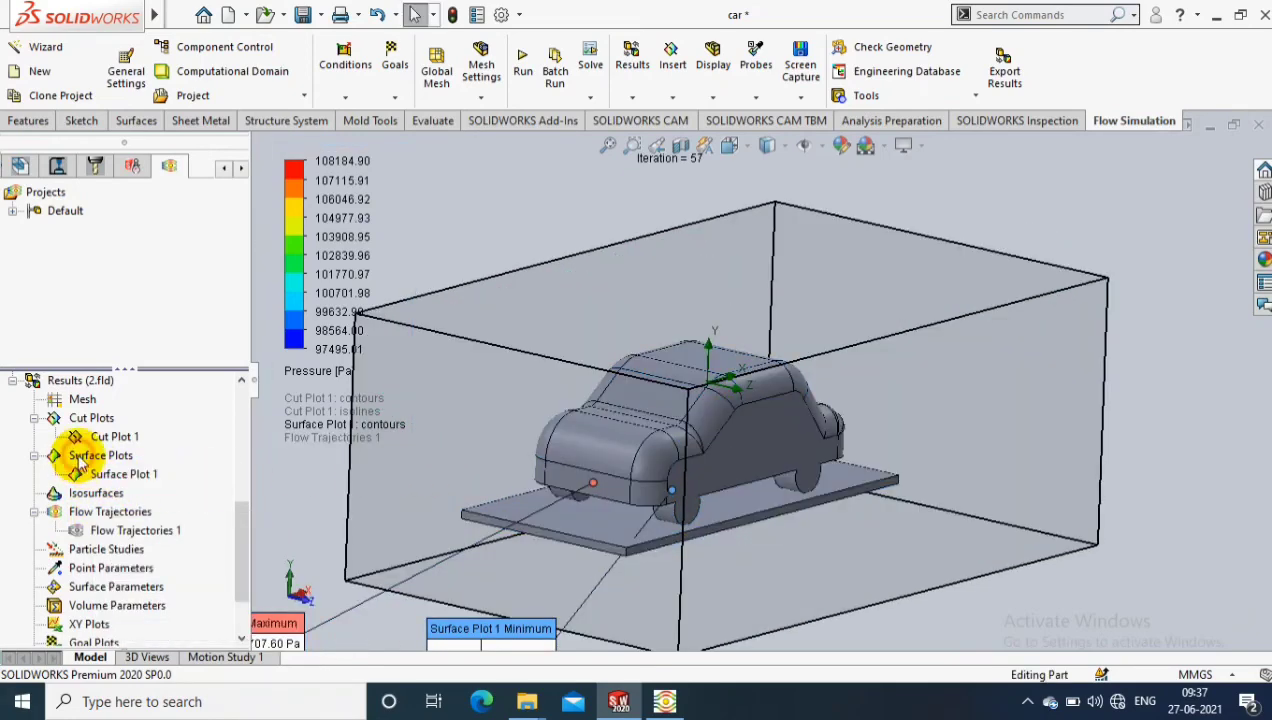
key(f)
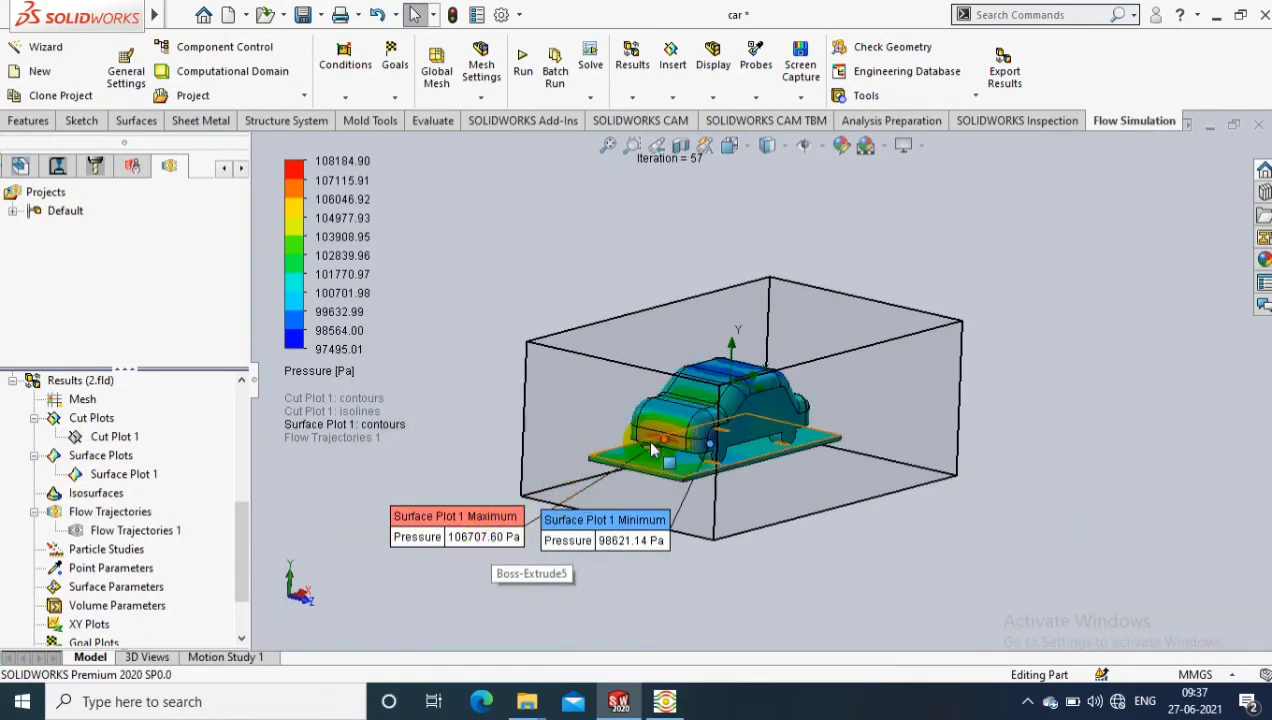
scroll(720, 410, up, 3)
scroll(681, 468, up, 2)
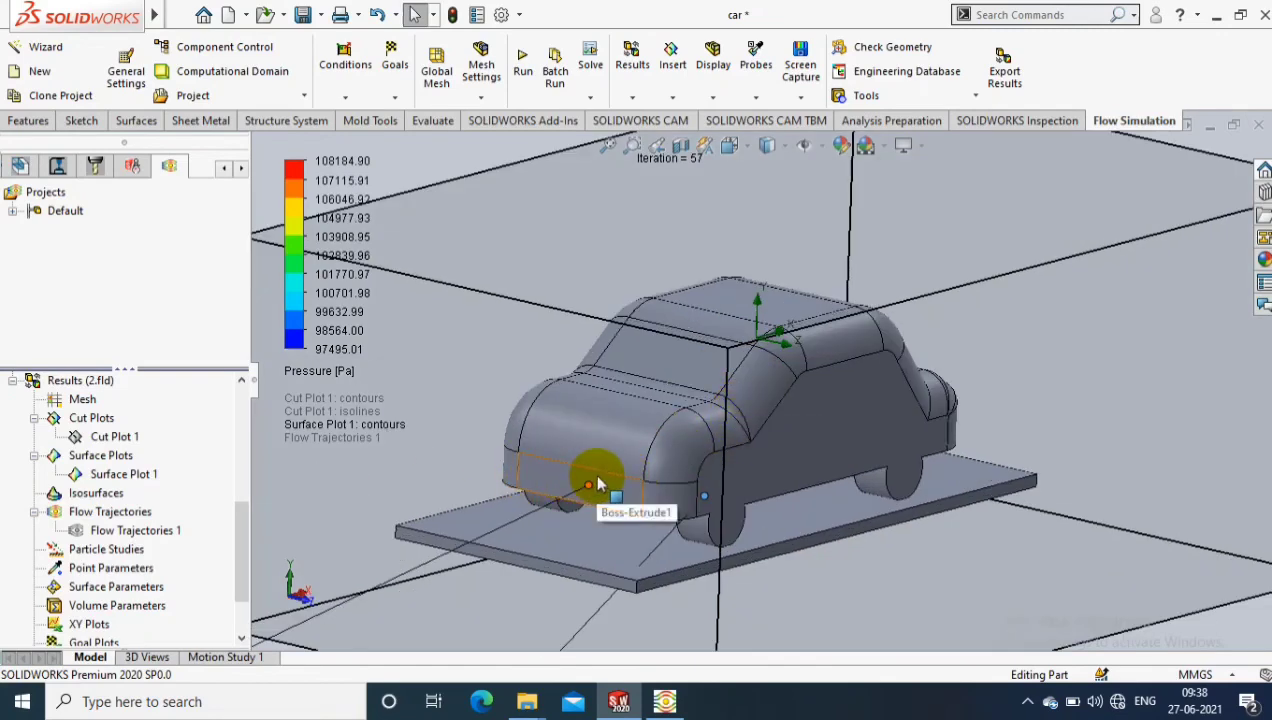
scroll(640, 450, down, 3)
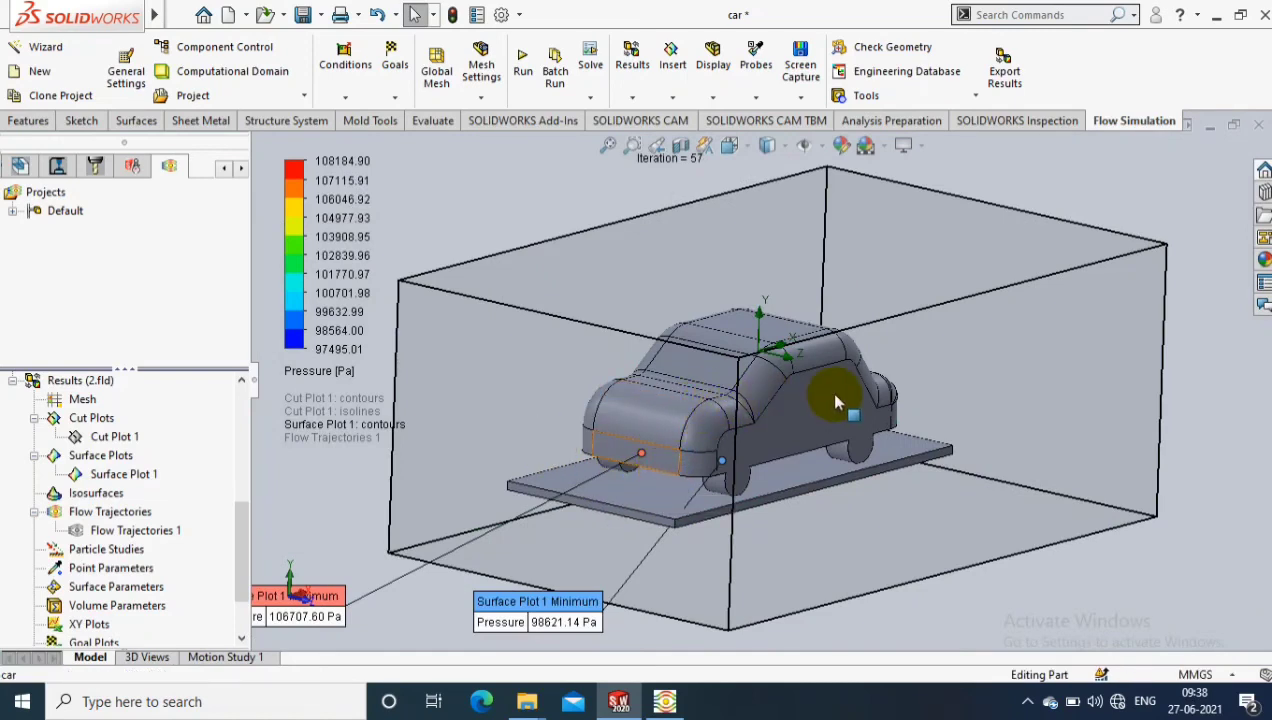
click(688, 435)
scroll(688, 435, down, 2)
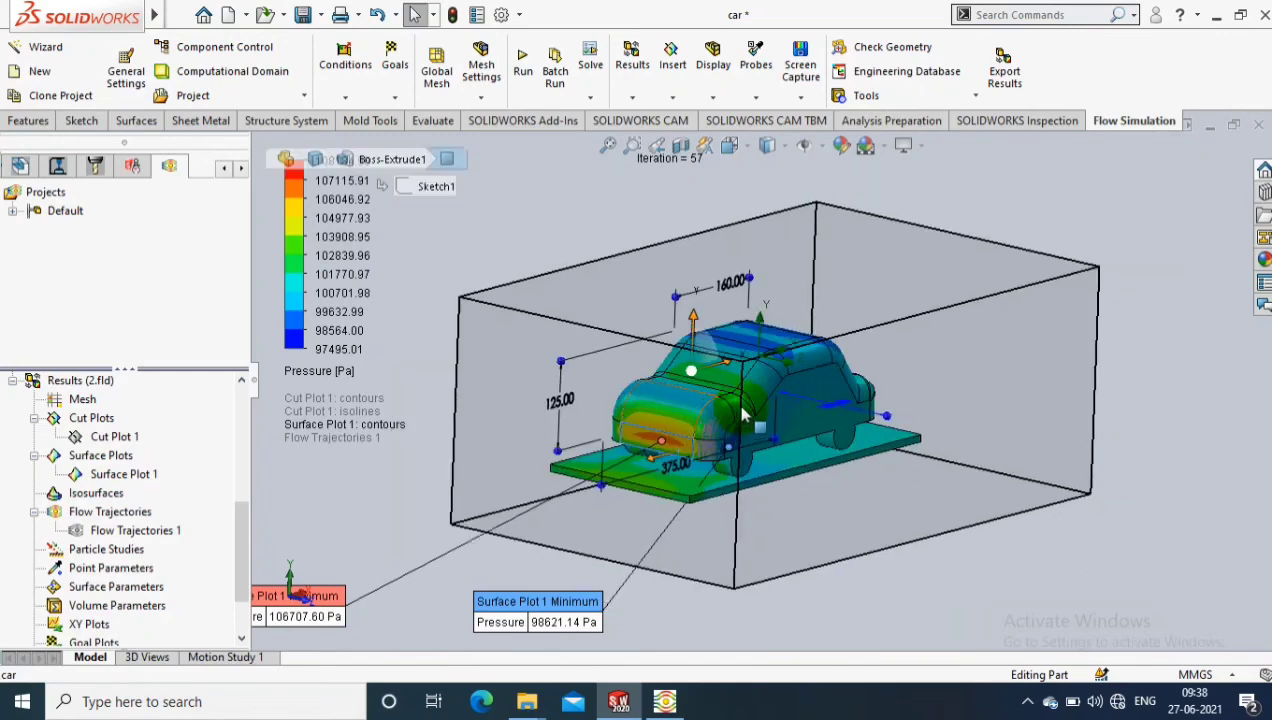
scroll(757, 393, down, 2)
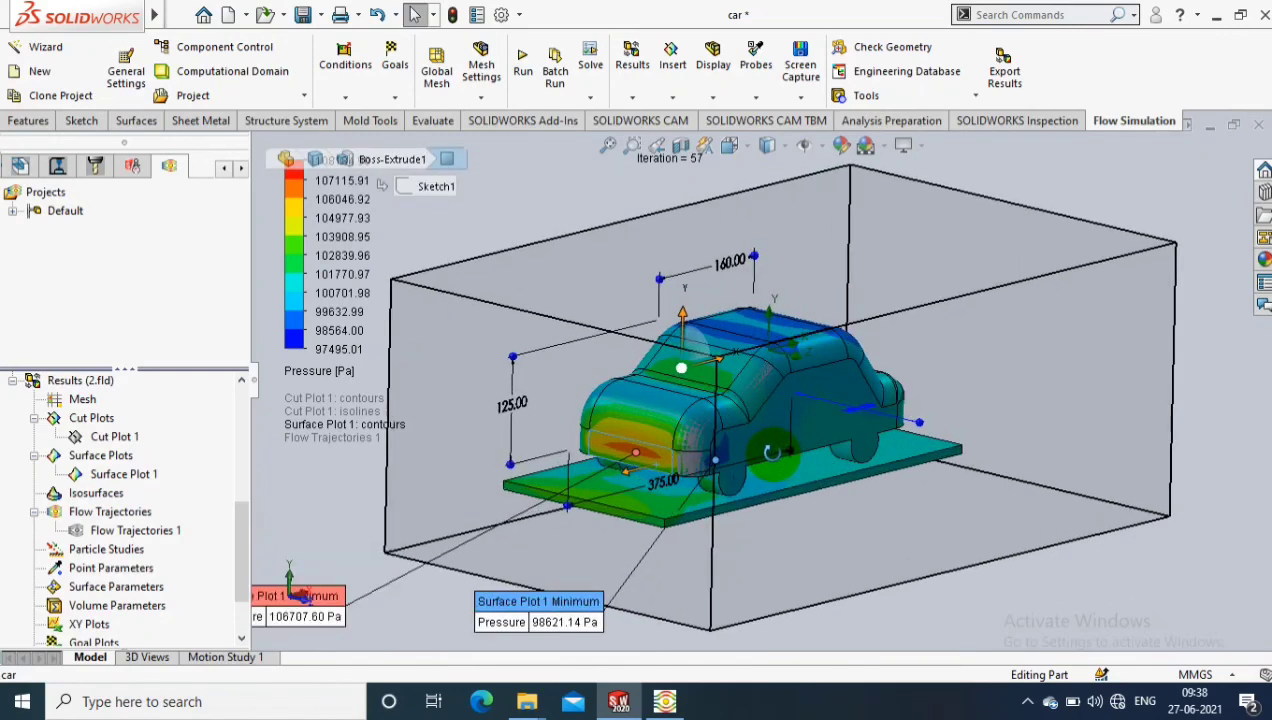